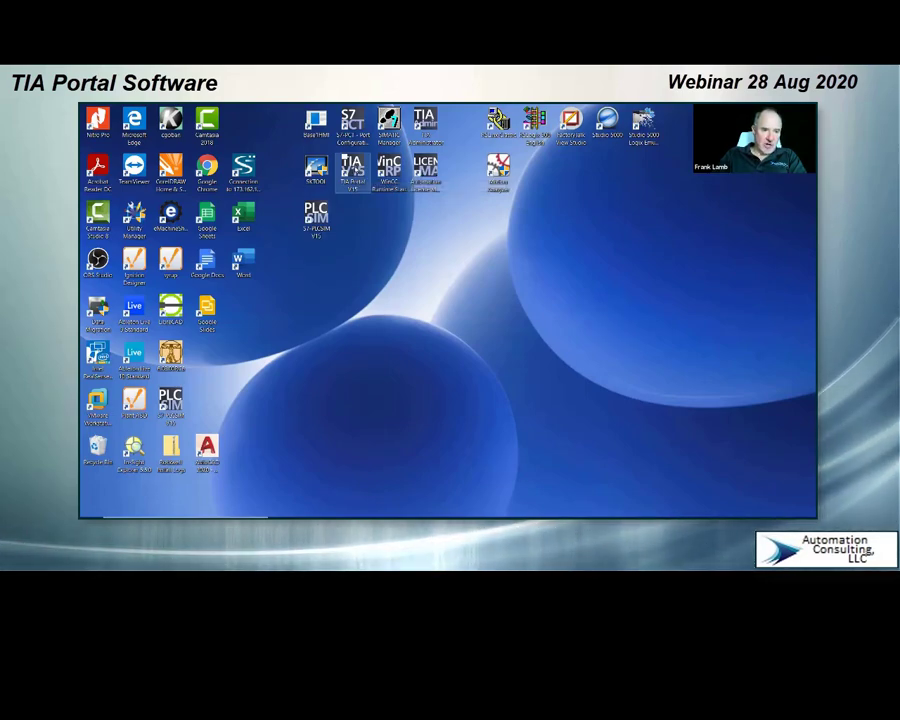
Step: Look through the installed Siemens Automation programs in the Windows program list
{"action": "mouse_move", "coordinate": [375, 515]}
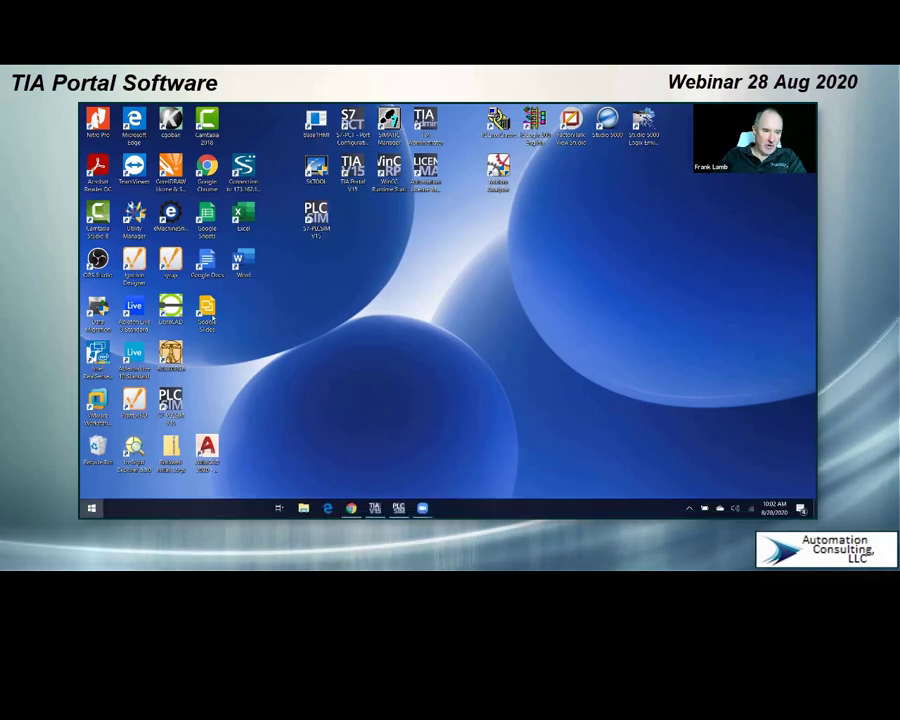
{"action": "key", "text": "super"}
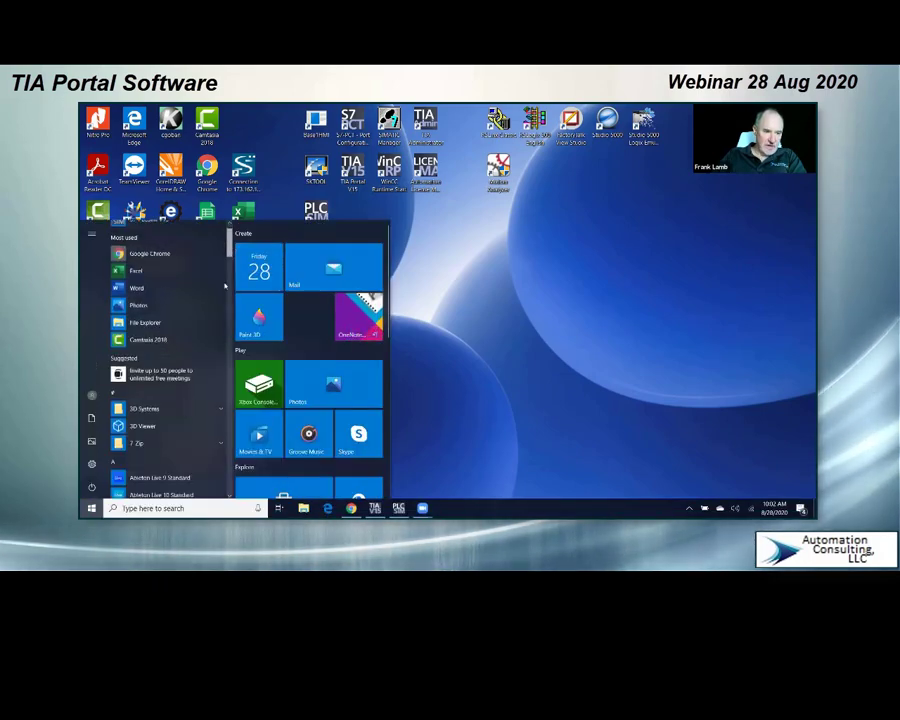
{"action": "scroll", "coordinate": [225, 287], "scroll_direction": "down", "scroll_amount": 15}
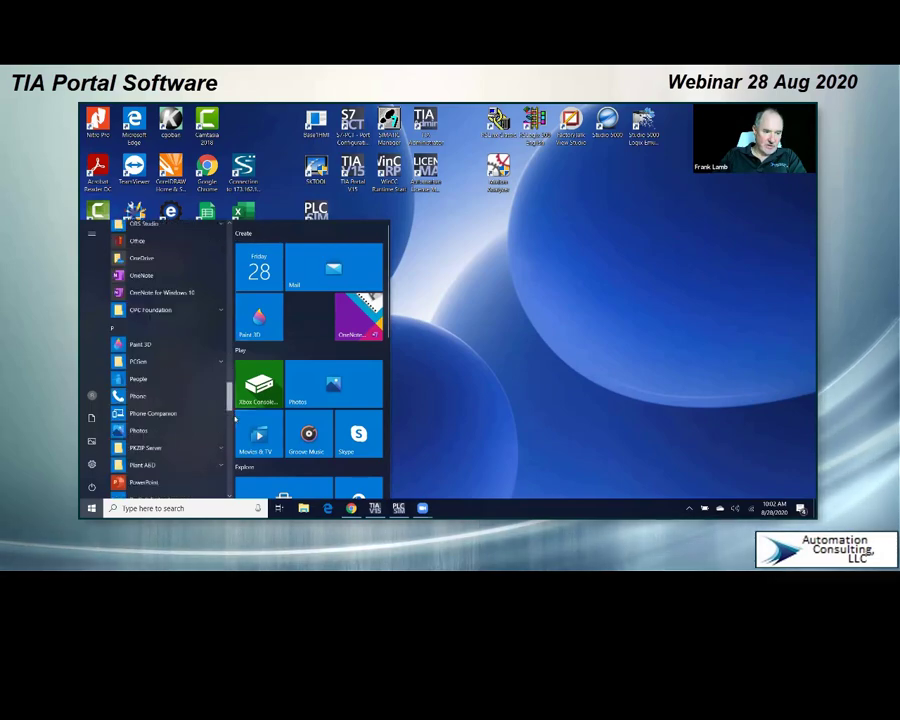
{"action": "scroll", "coordinate": [235, 420], "scroll_direction": "down", "scroll_amount": 5}
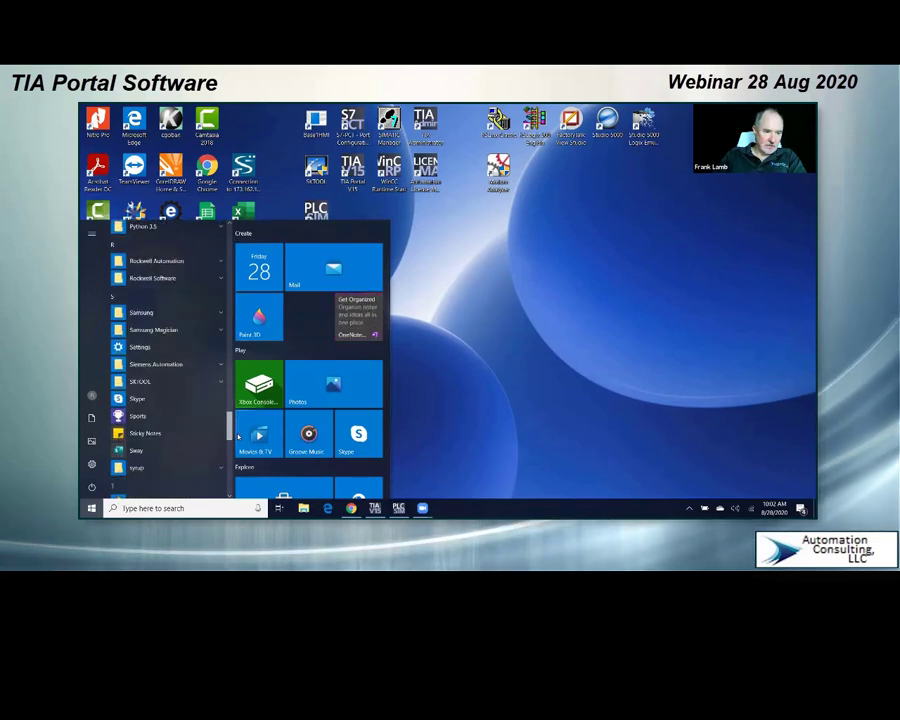
{"action": "scroll", "coordinate": [237, 436], "scroll_direction": "down", "scroll_amount": 1}
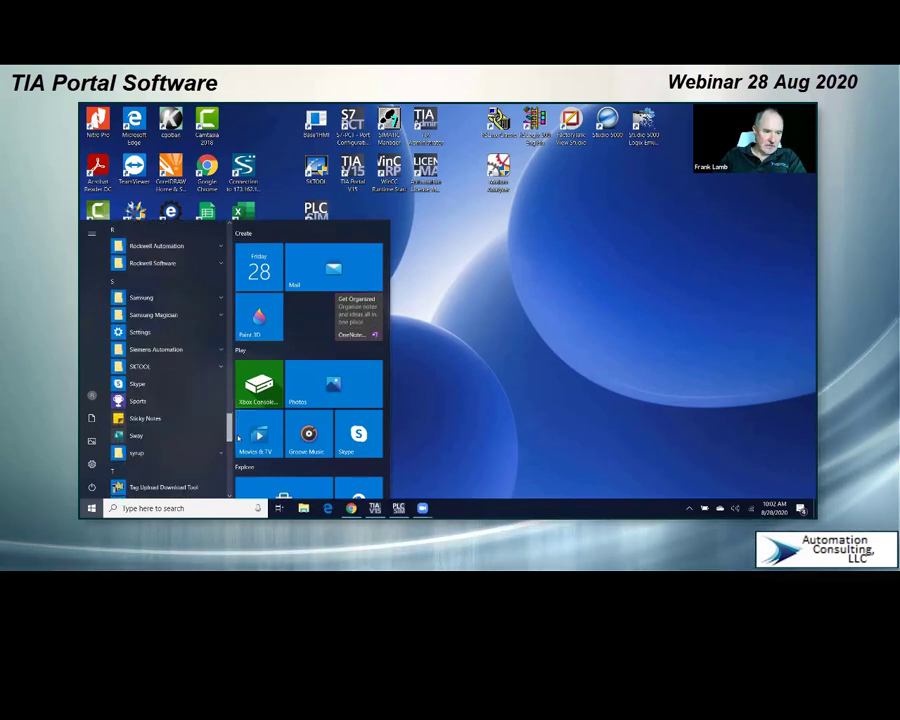
{"action": "left_click", "coordinate": [200, 347]}
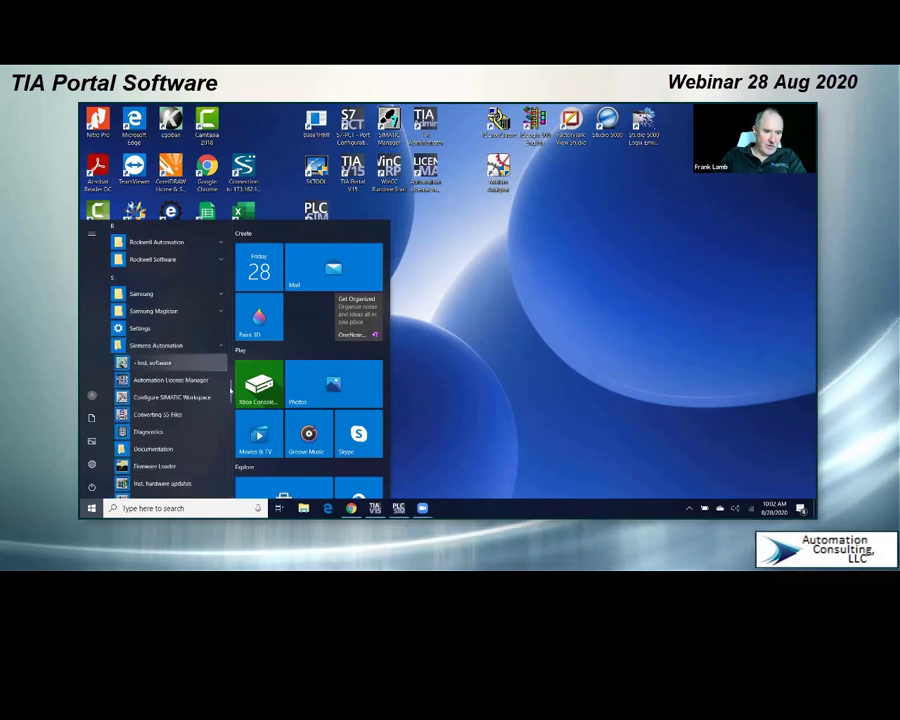
{"action": "scroll", "coordinate": [231, 400], "scroll_direction": "down", "scroll_amount": 5}
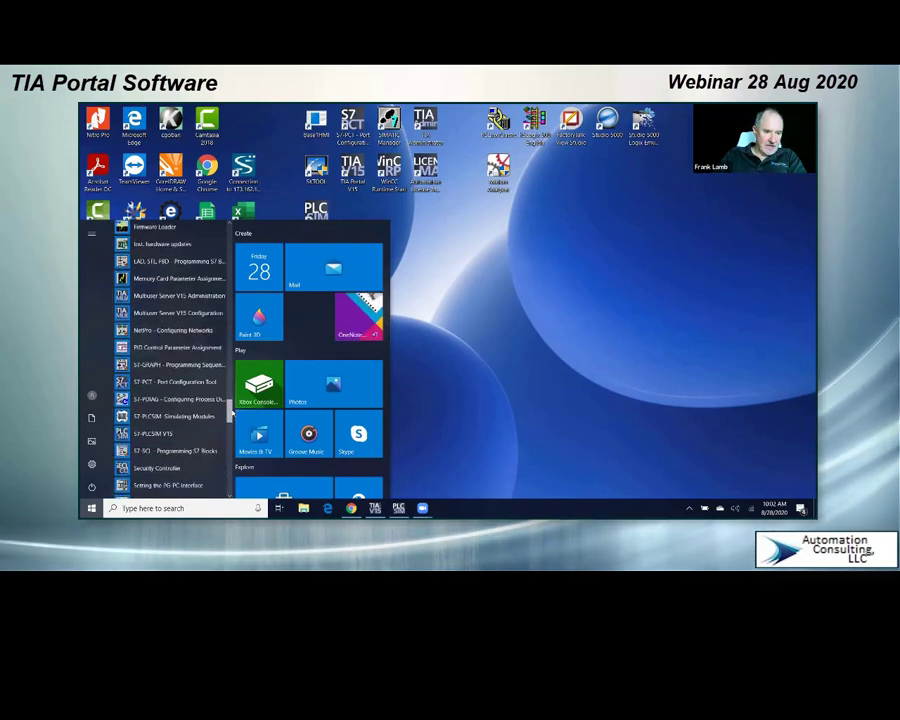
{"action": "scroll", "coordinate": [232, 412], "scroll_direction": "down", "scroll_amount": 4}
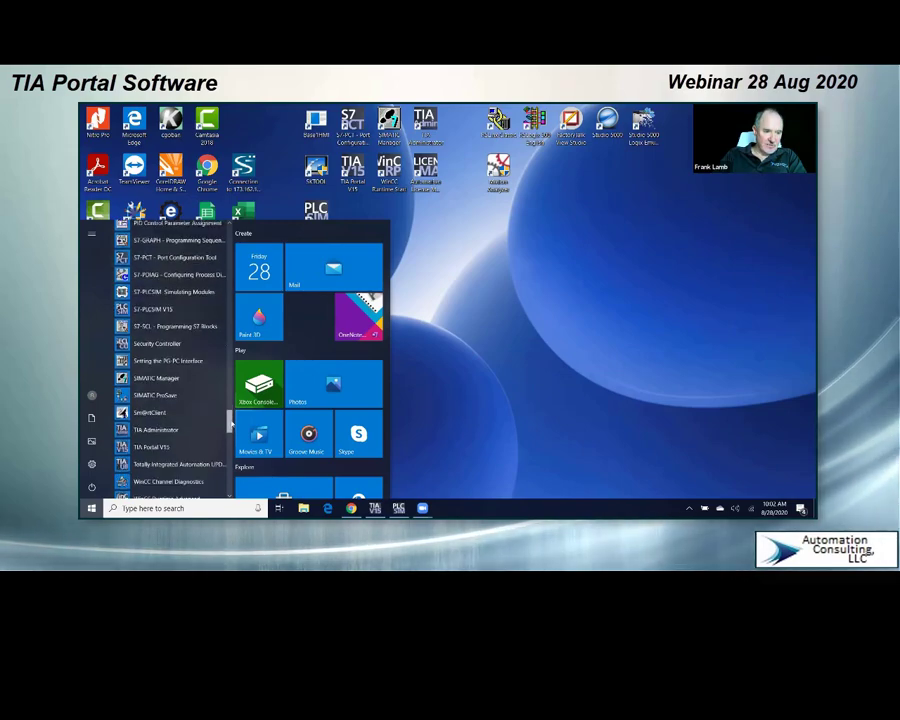
{"action": "left_click_drag", "start_coordinate": [232, 424], "coordinate": [237, 239]}
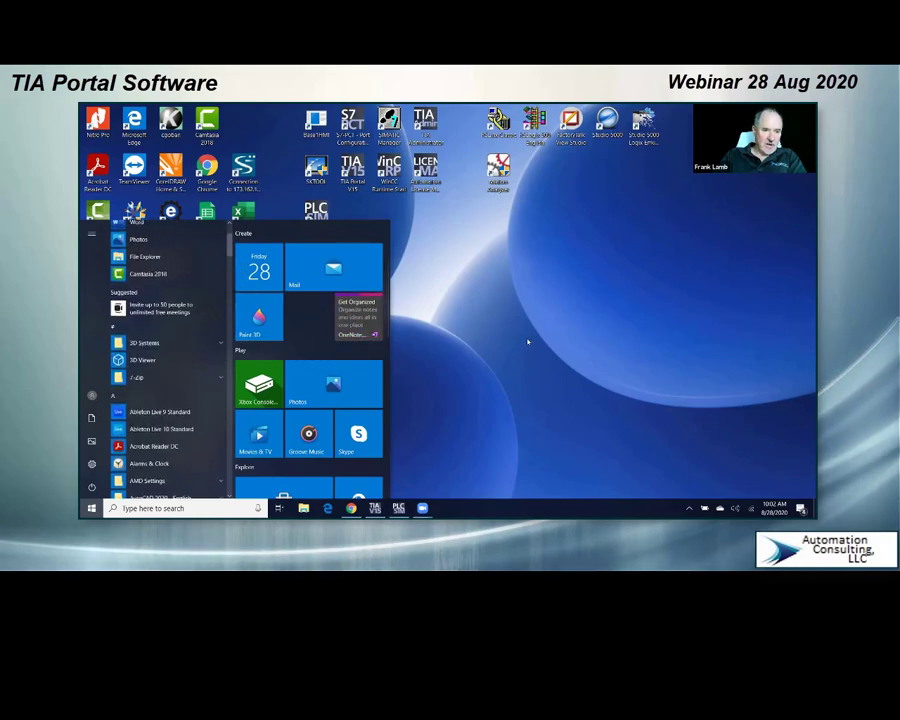
{"action": "left_click", "coordinate": [476, 233]}
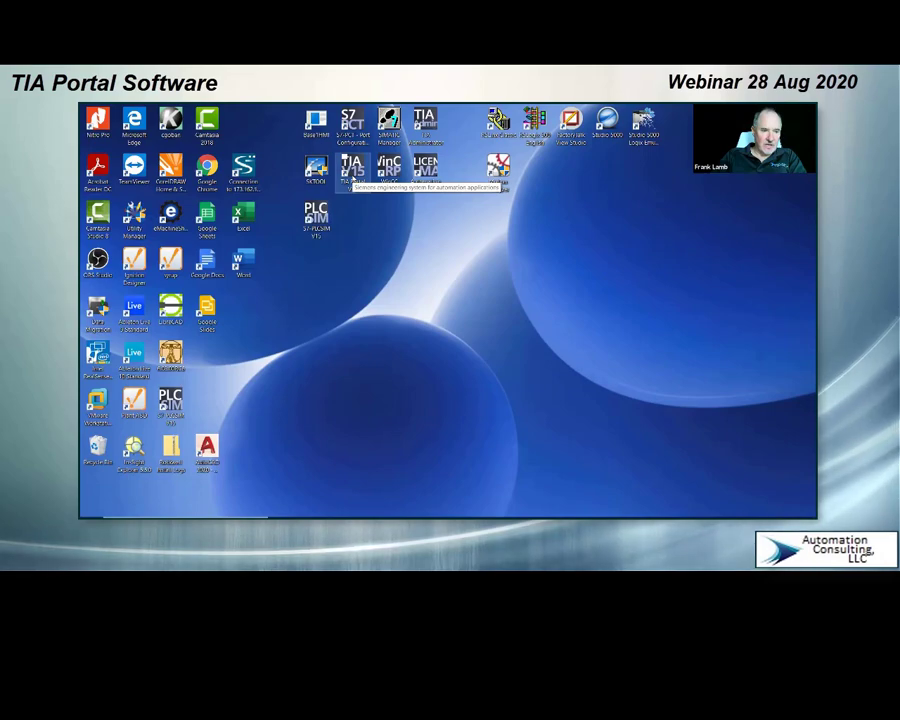
Step: Launch TIA Portal V15 from the desktop and place its window near the middle of the screen
{"action": "double_click", "coordinate": [353, 180]}
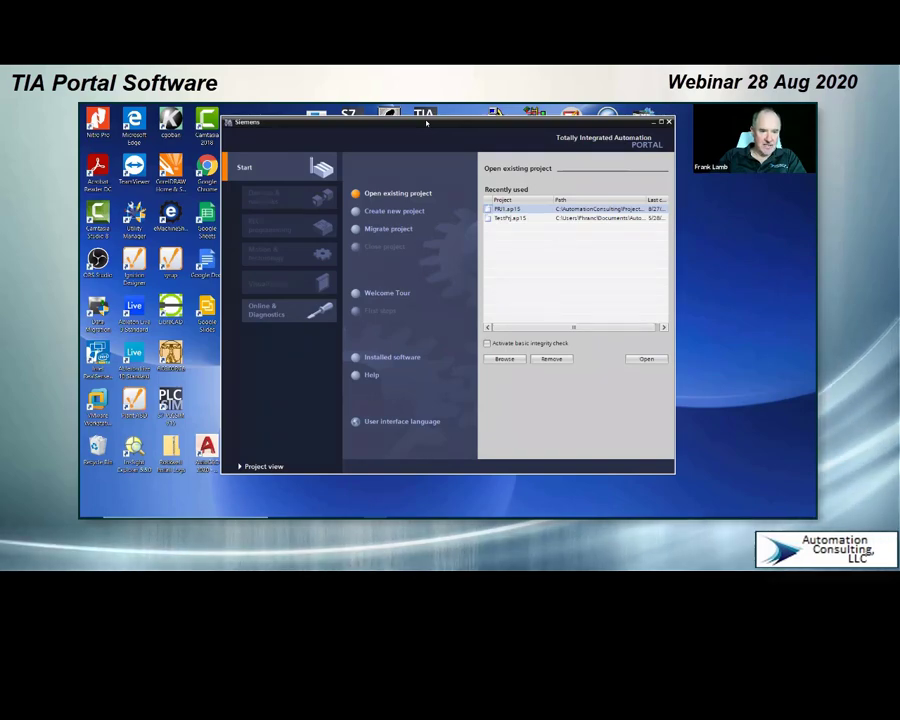
{"action": "left_click_drag", "start_coordinate": [426, 122], "coordinate": [383, 173]}
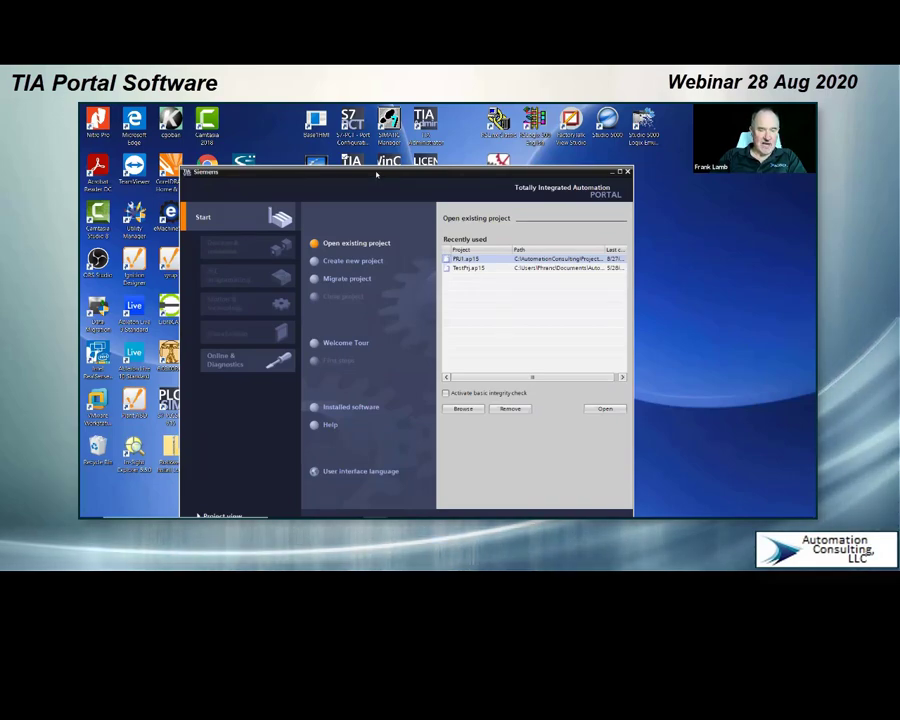
{"action": "left_click_drag", "start_coordinate": [376, 174], "coordinate": [394, 145]}
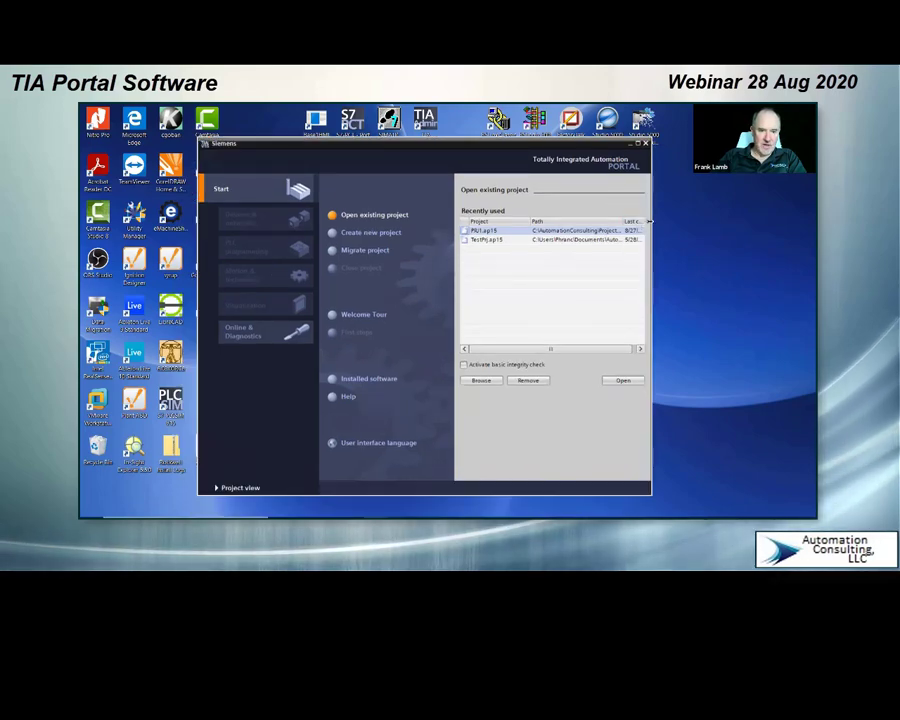
Step: Bring up the running S7-PLCSIM simulator window and close it
{"action": "mouse_move", "coordinate": [545, 516]}
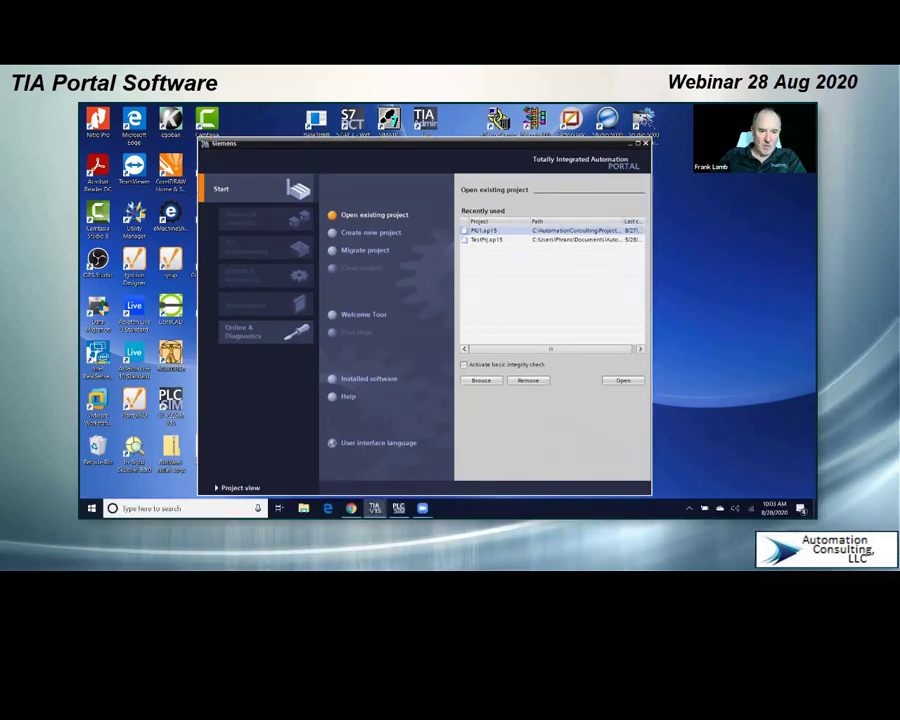
{"action": "mouse_move", "coordinate": [374, 508]}
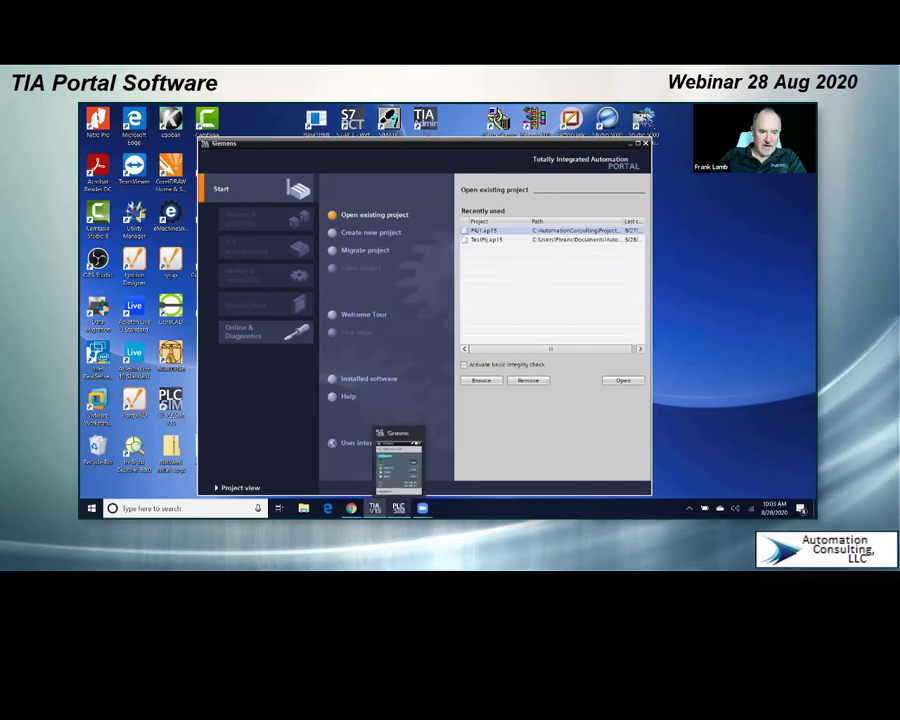
{"action": "left_click", "coordinate": [398, 462]}
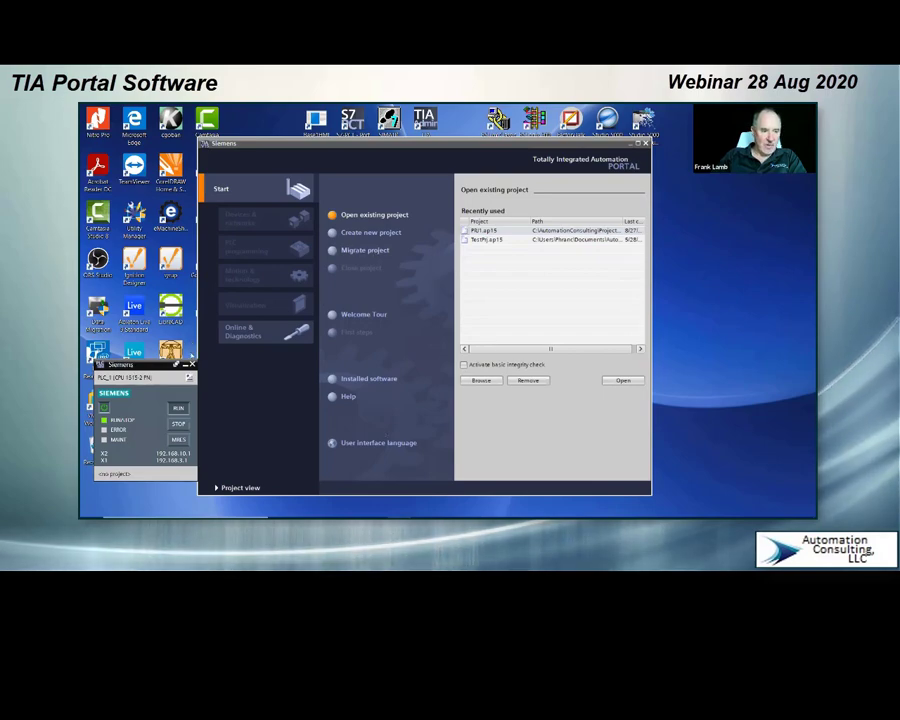
{"action": "left_click", "coordinate": [190, 365]}
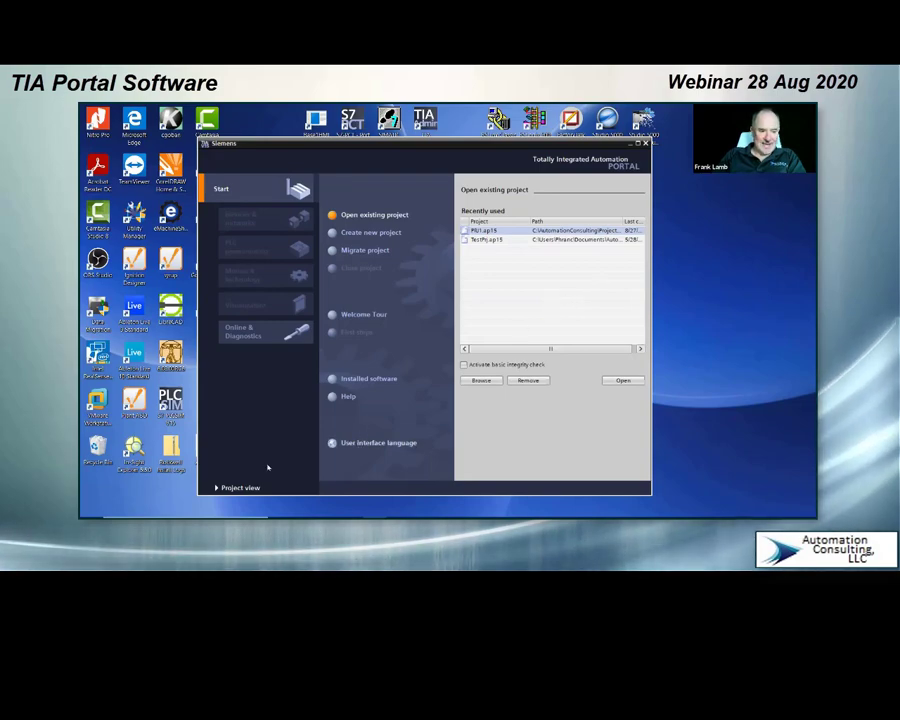
Step: Create a new V15 project named WebPrj1 in the Video\Webinar\TIA folder and show it in the project view
{"action": "left_click", "coordinate": [360, 232]}
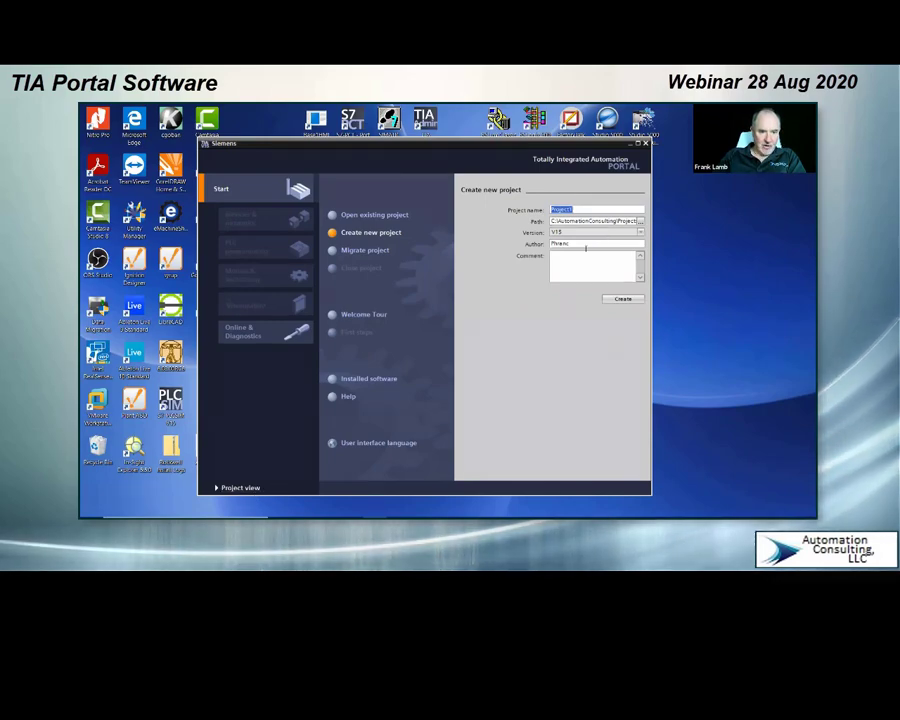
{"action": "left_click", "coordinate": [576, 209]}
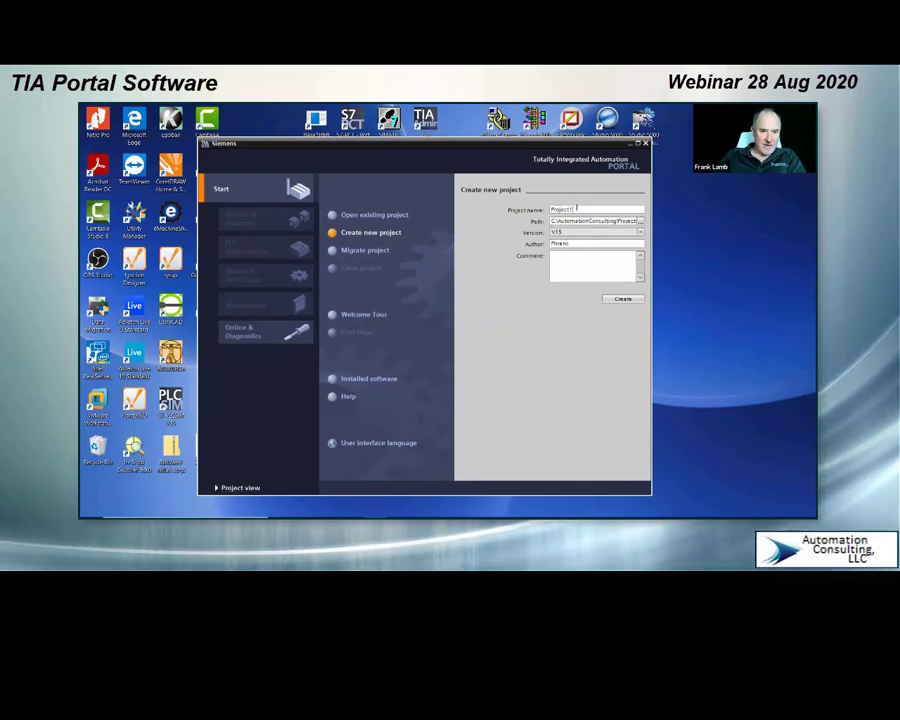
{"action": "left_click_drag", "start_coordinate": [576, 209], "coordinate": [551, 210]}
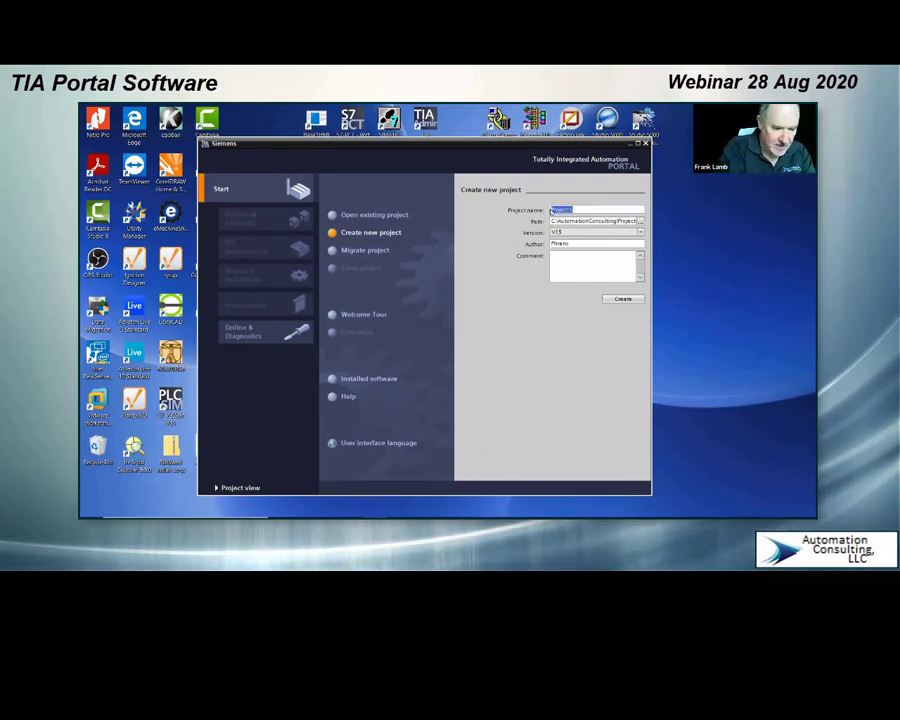
{"action": "type", "text": "We"}
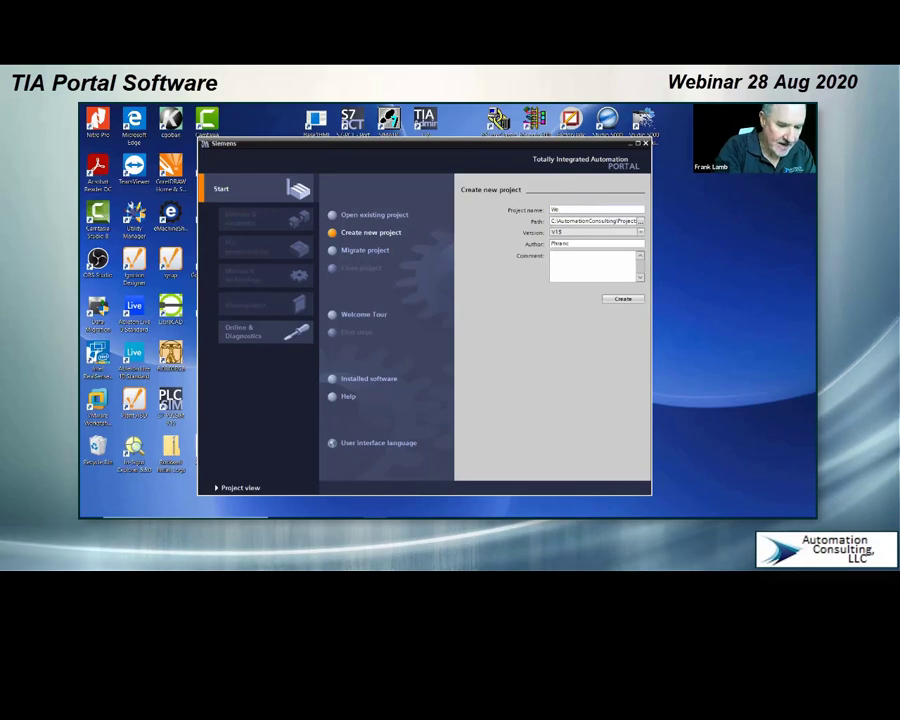
{"action": "type", "text": "b"}
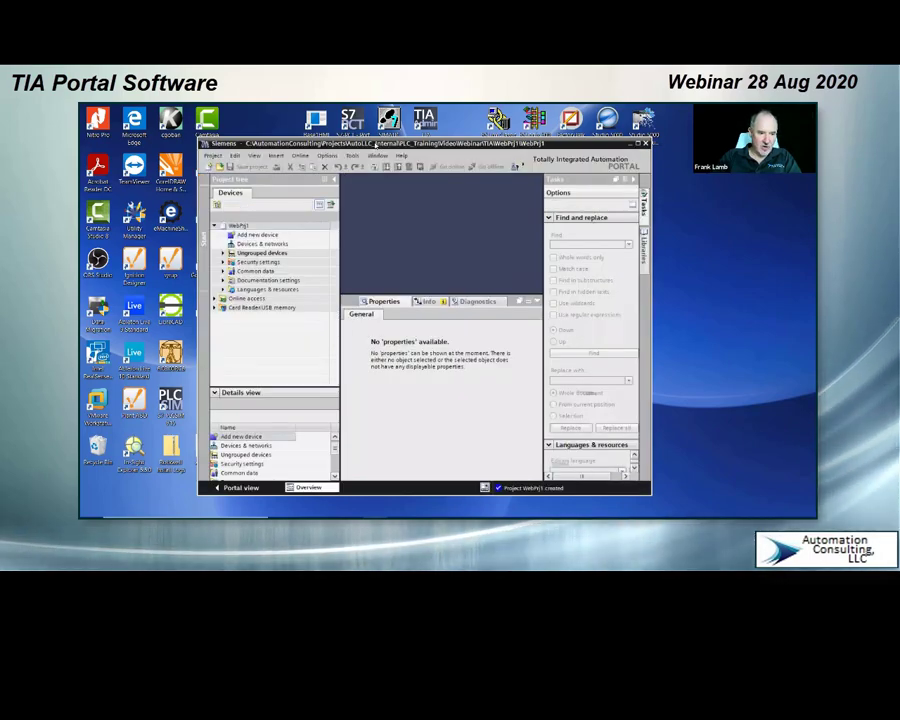
Step: Reposition and enlarge the project window so it fills most of the desktop
{"action": "left_click_drag", "start_coordinate": [377, 145], "coordinate": [326, 131]}
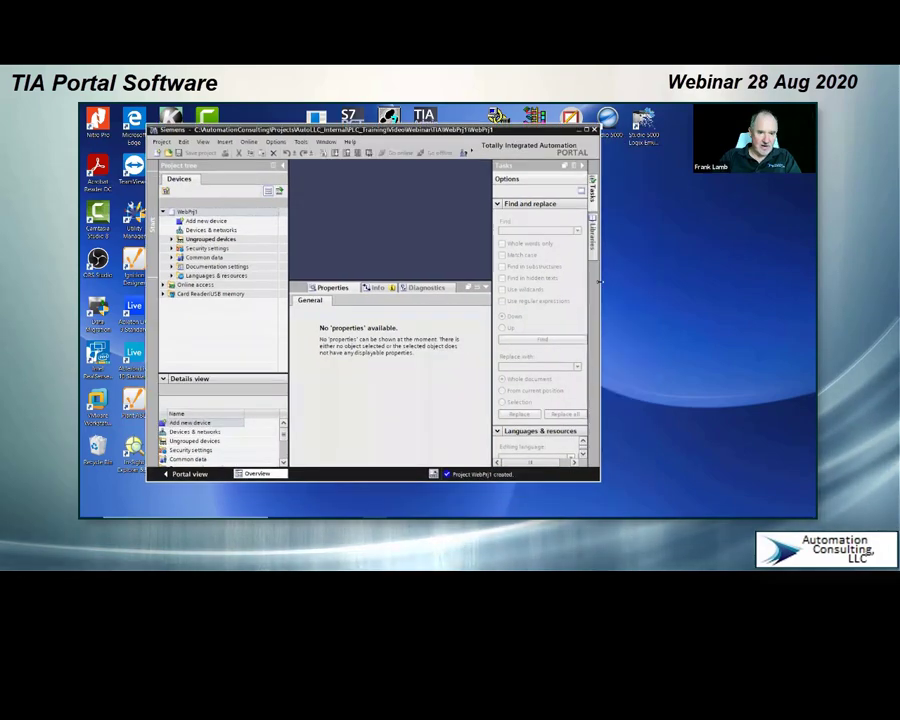
{"action": "left_click_drag", "start_coordinate": [599, 282], "coordinate": [683, 284]}
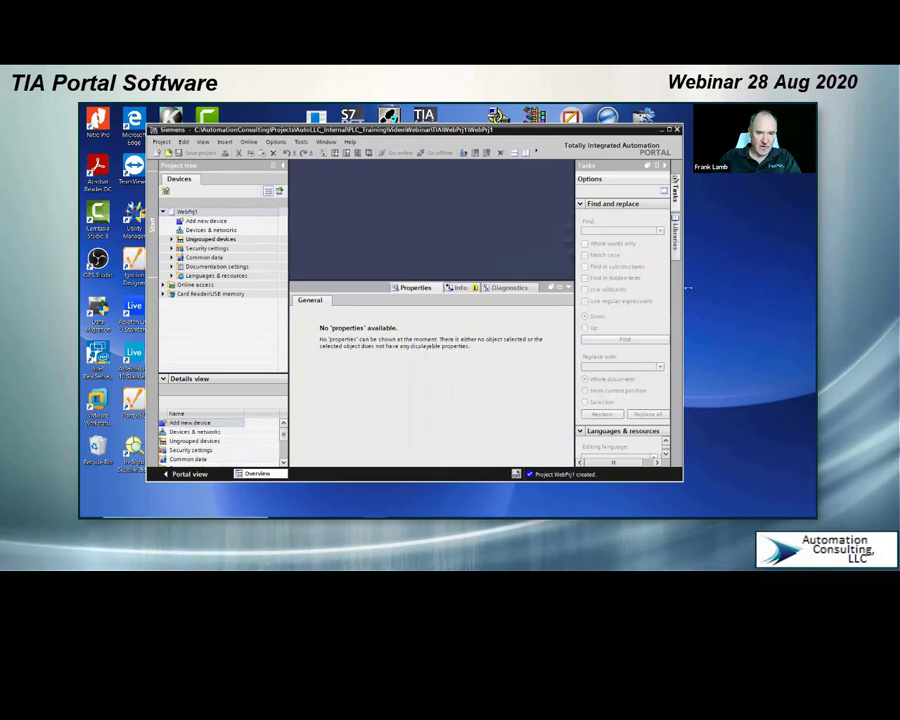
{"action": "left_click_drag", "start_coordinate": [683, 470], "coordinate": [701, 476]}
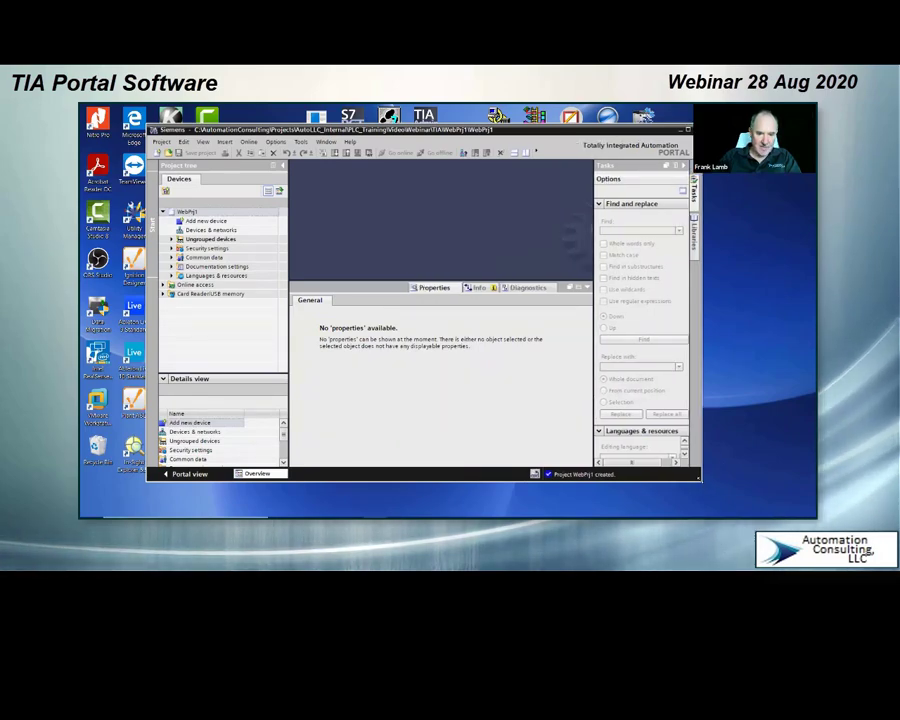
{"action": "left_click_drag", "start_coordinate": [700, 478], "coordinate": [800, 499]}
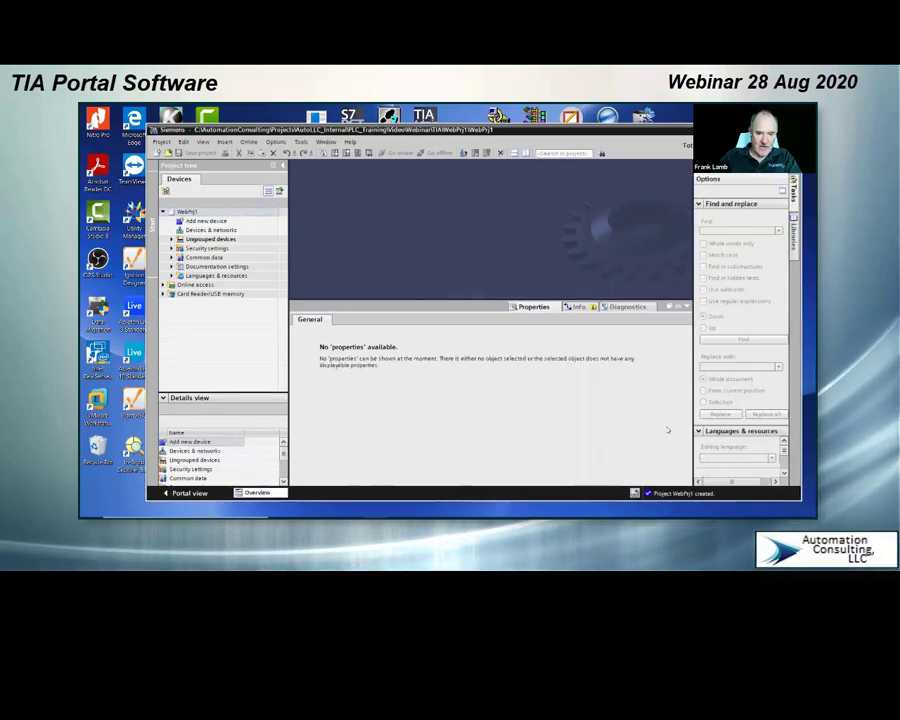
{"action": "left_click_drag", "start_coordinate": [600, 130], "coordinate": [557, 120]}
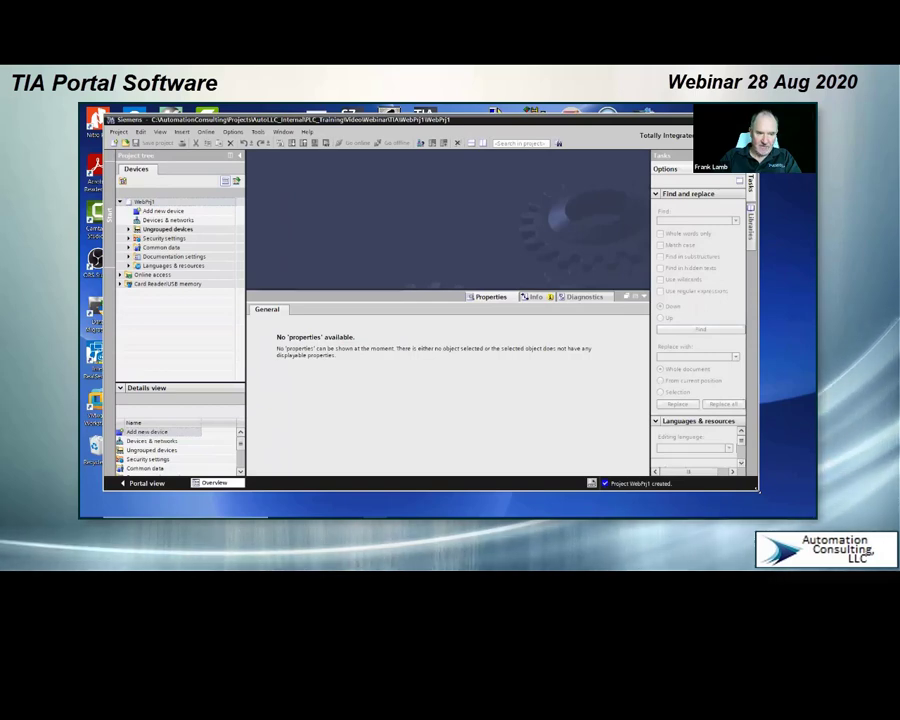
{"action": "left_click_drag", "start_coordinate": [757, 490], "coordinate": [797, 505]}
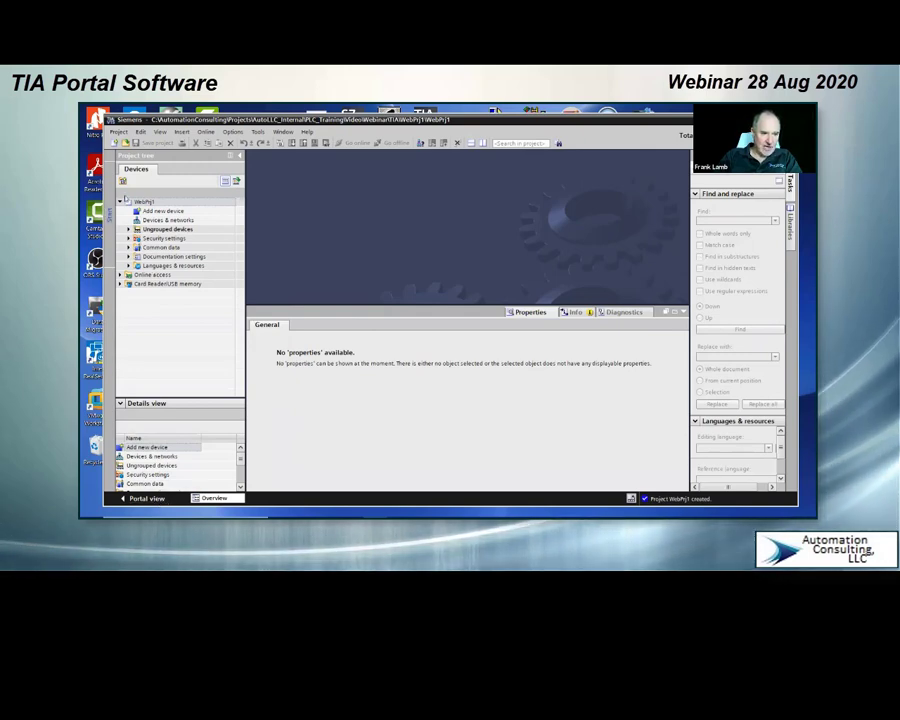
Step: Add a SIMATIC S7-1200 CPU 1214C DC/DC/DC controller, article 6ES7 214-1AG40-0XB0, version V4.2, and enlarge the device view area
{"action": "left_click", "coordinate": [161, 212]}
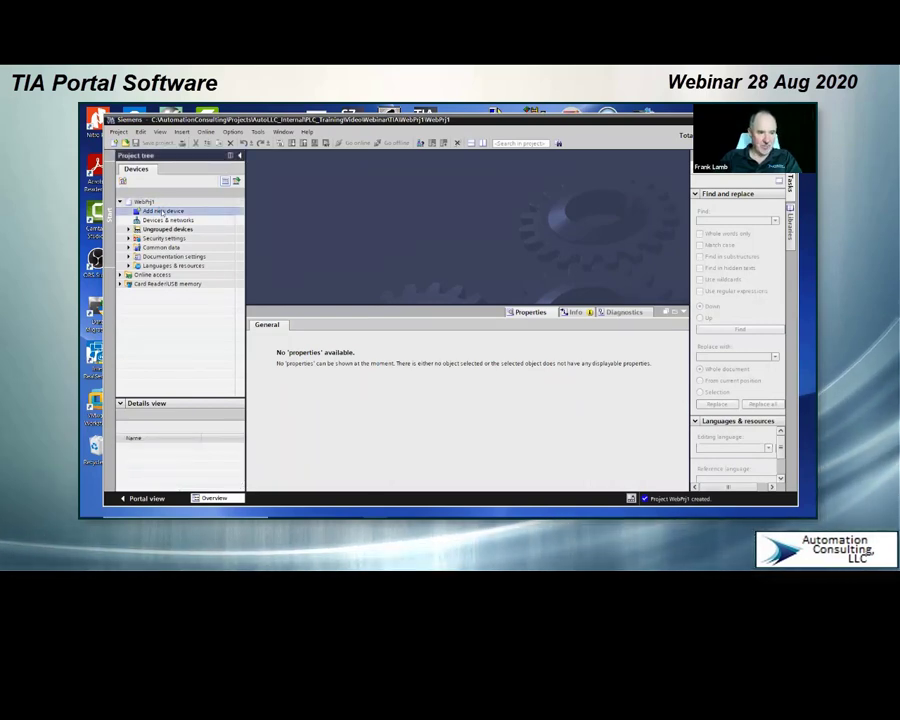
{"action": "double_click", "coordinate": [184, 214]}
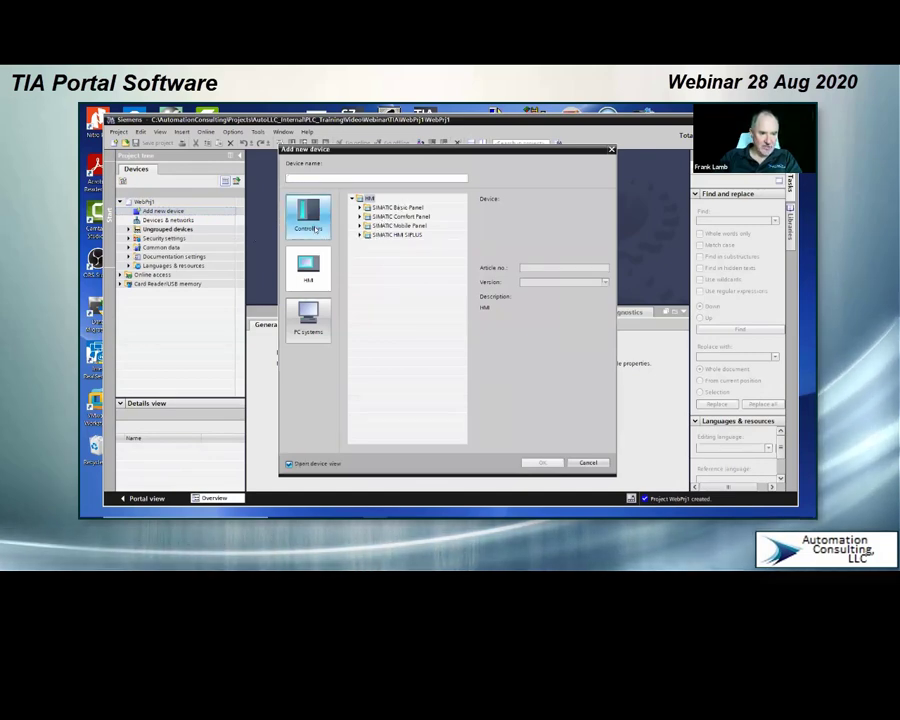
{"action": "left_click", "coordinate": [315, 229]}
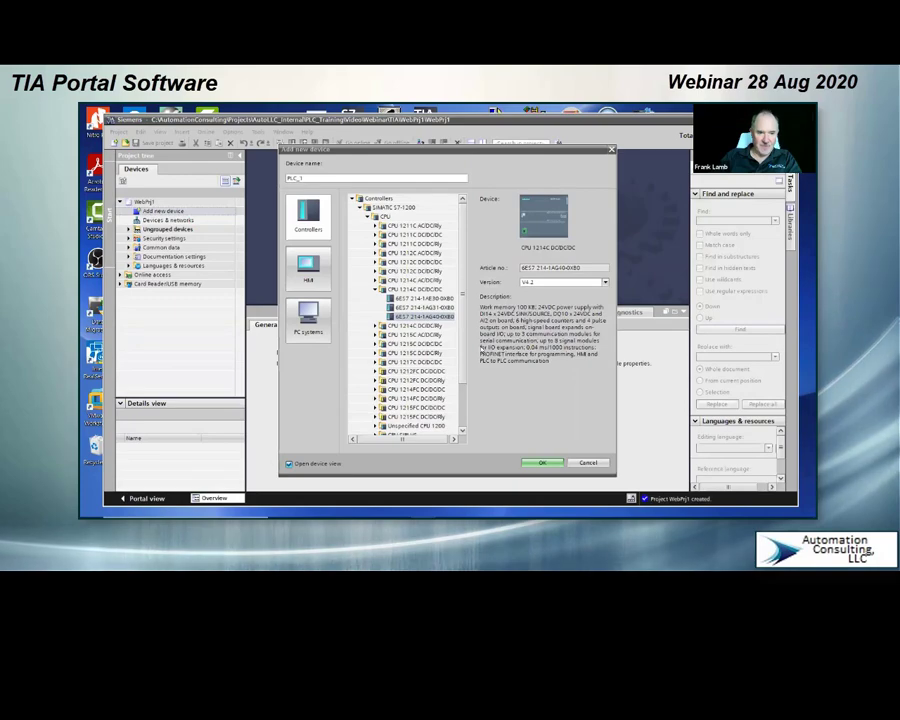
{"action": "left_click", "coordinate": [427, 299]}
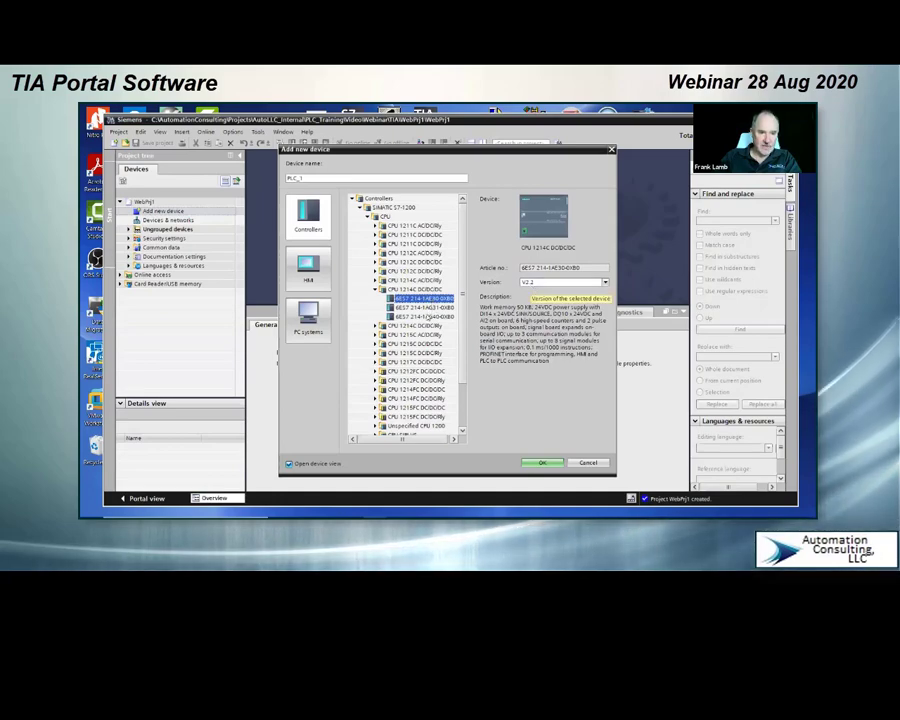
{"action": "left_click", "coordinate": [427, 316]}
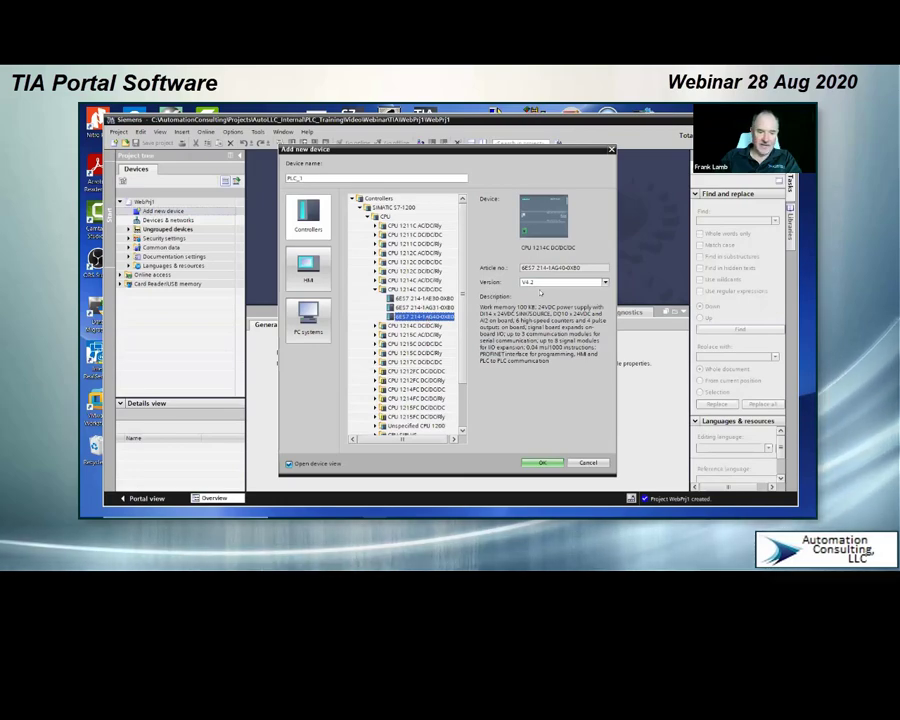
{"action": "left_click", "coordinate": [541, 464]}
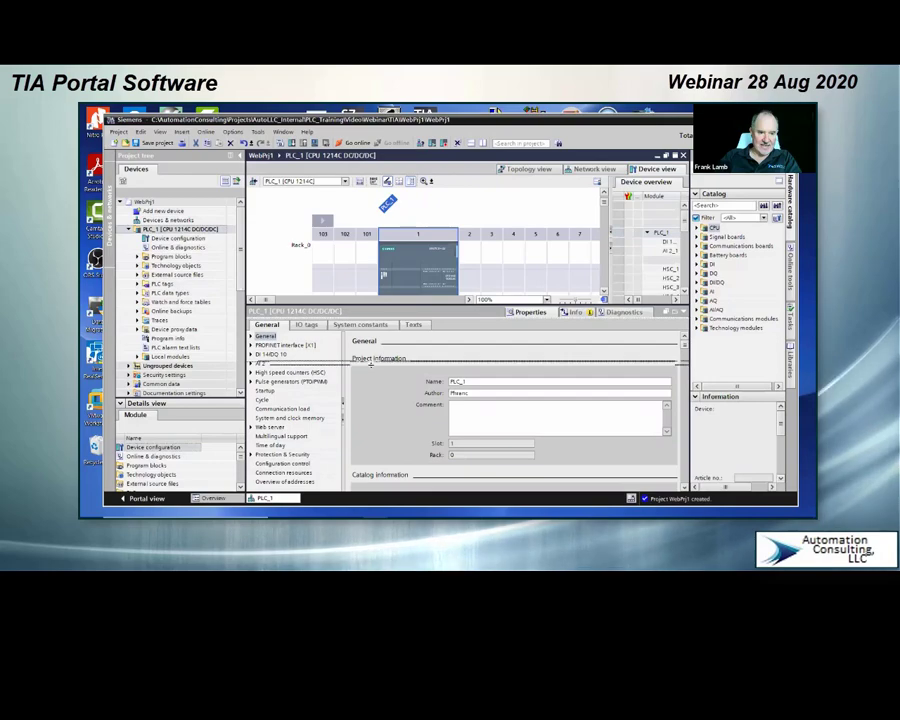
{"action": "left_click_drag", "start_coordinate": [371, 364], "coordinate": [371, 367]}
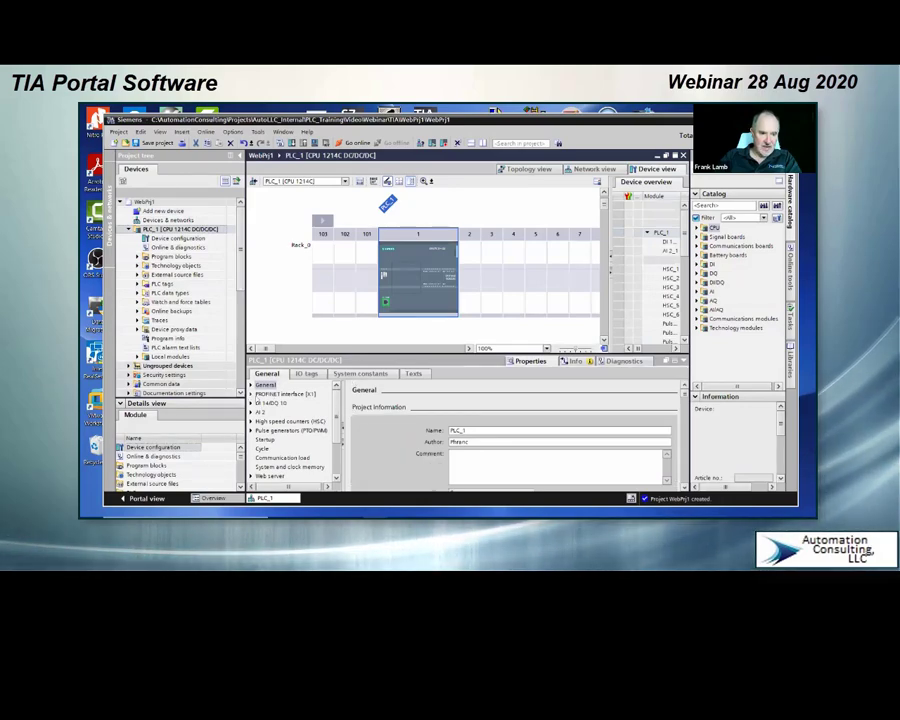
Step: Set the subnet mask of the CPU's PROFINET interface to 255.255.252.0 in its Ethernet address settings
{"action": "left_click", "coordinate": [251, 395]}
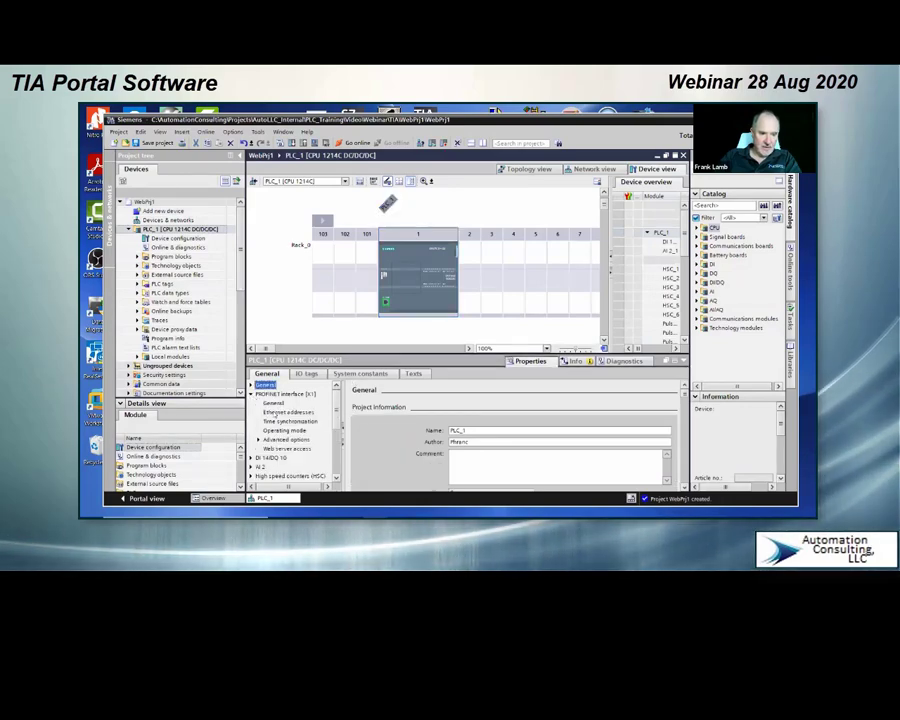
{"action": "left_click", "coordinate": [284, 412]}
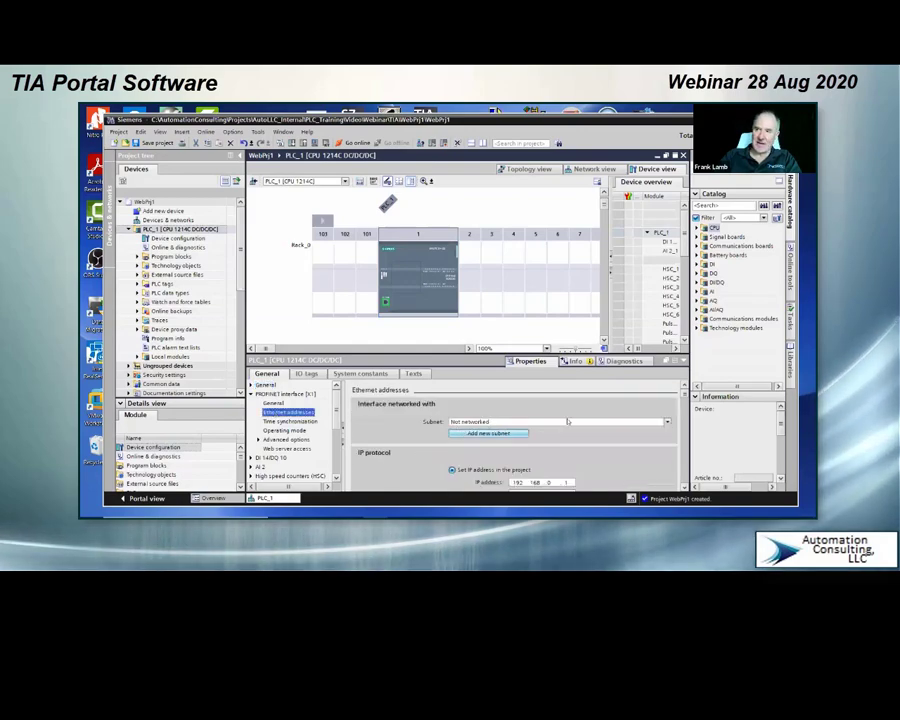
{"action": "scroll", "coordinate": [418, 446], "scroll_direction": "down", "scroll_amount": 1}
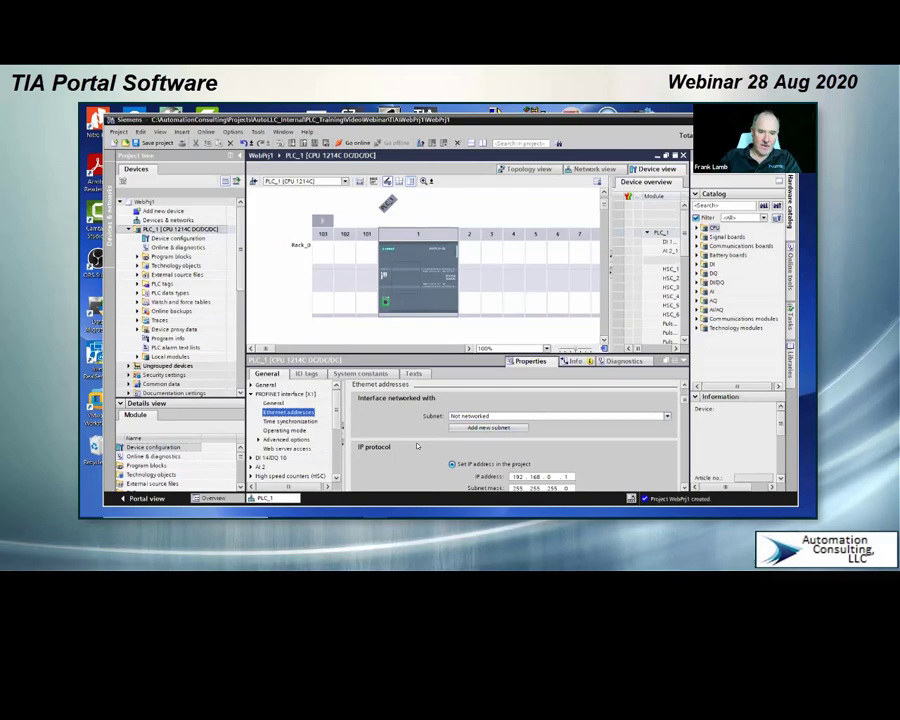
{"action": "scroll", "coordinate": [418, 446], "scroll_direction": "down", "scroll_amount": 3}
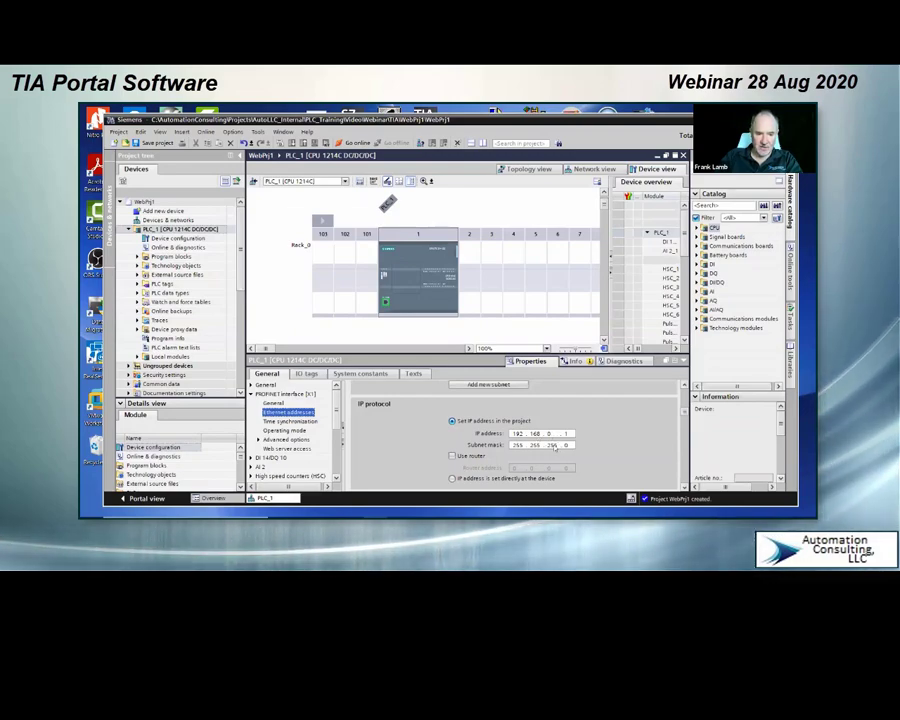
{"action": "double_click", "coordinate": [555, 447]}
{"action": "left_click", "coordinate": [556, 446]}
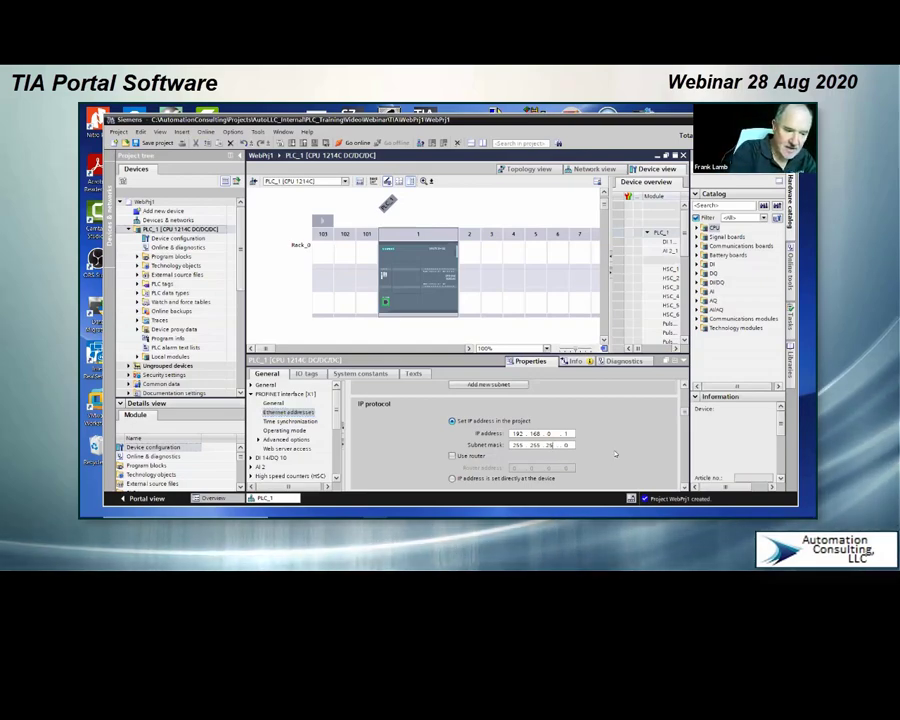
{"action": "type", "text": "2"}
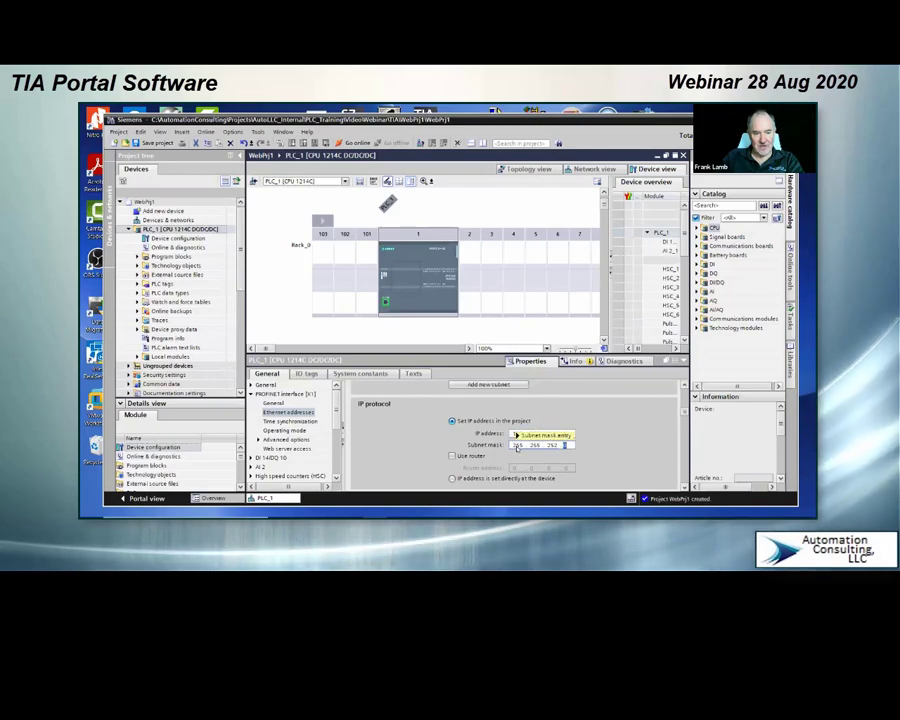
{"action": "mouse_move", "coordinate": [553, 451]}
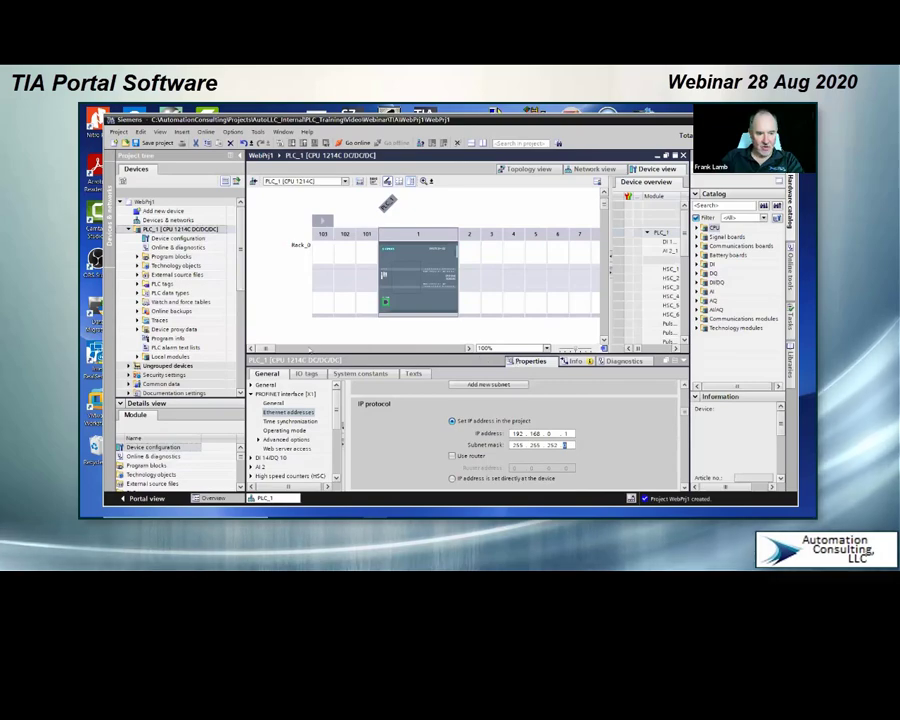
Step: View the expansion slots along the CPU's rack and select the signal board slot on the CPU
{"action": "mouse_move", "coordinate": [272, 350]}
{"action": "left_mouse_down"}
{"action": "mouse_move", "coordinate": [284, 350]}
{"action": "mouse_move", "coordinate": [275, 351]}
{"action": "left_mouse_up"}
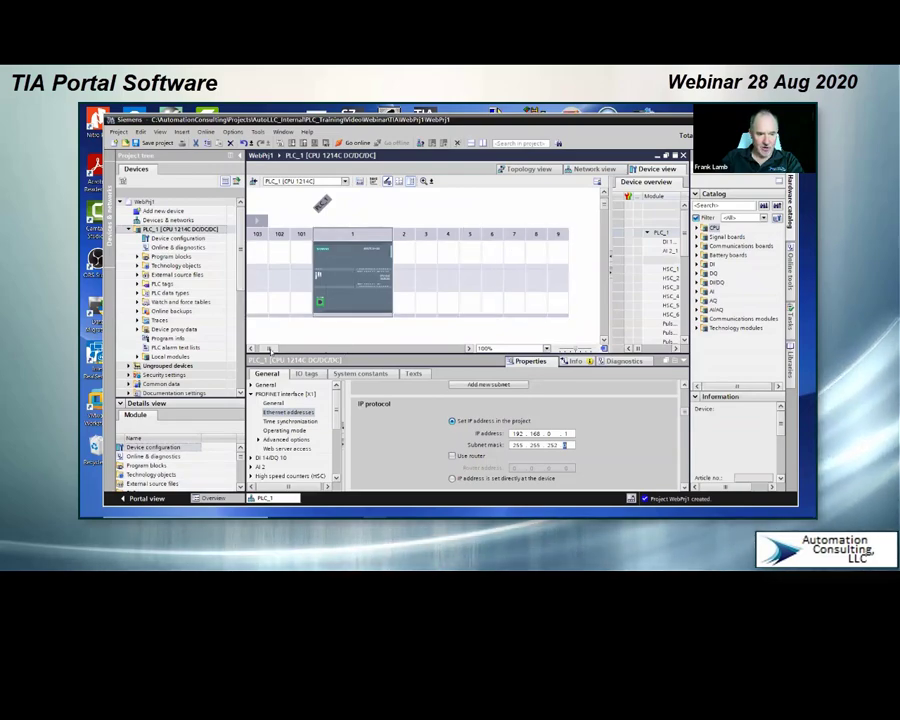
{"action": "left_click_drag", "start_coordinate": [270, 350], "coordinate": [264, 350]}
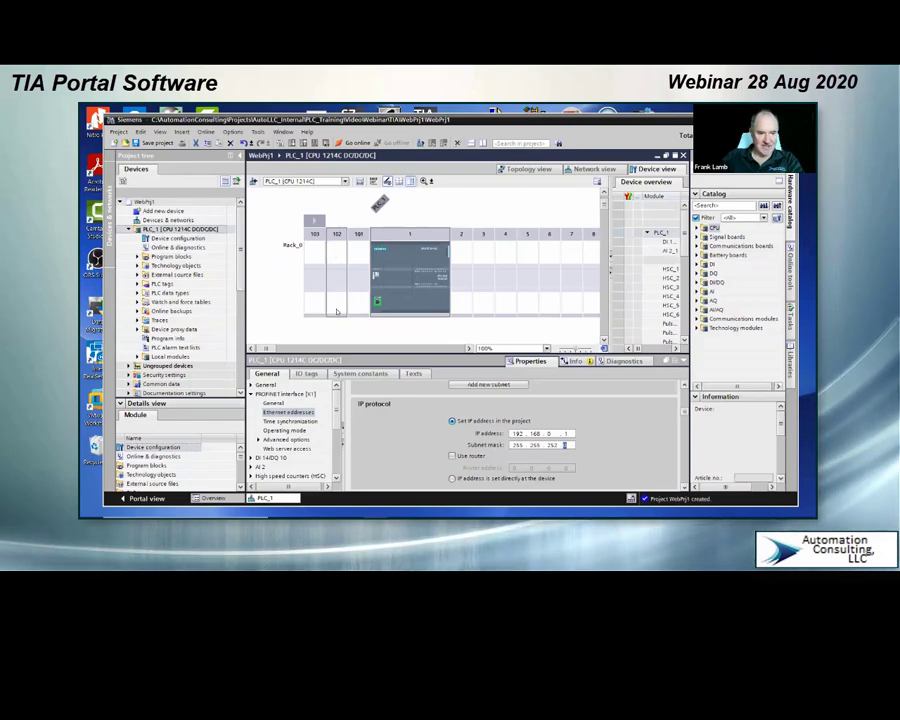
{"action": "left_click", "coordinate": [395, 284]}
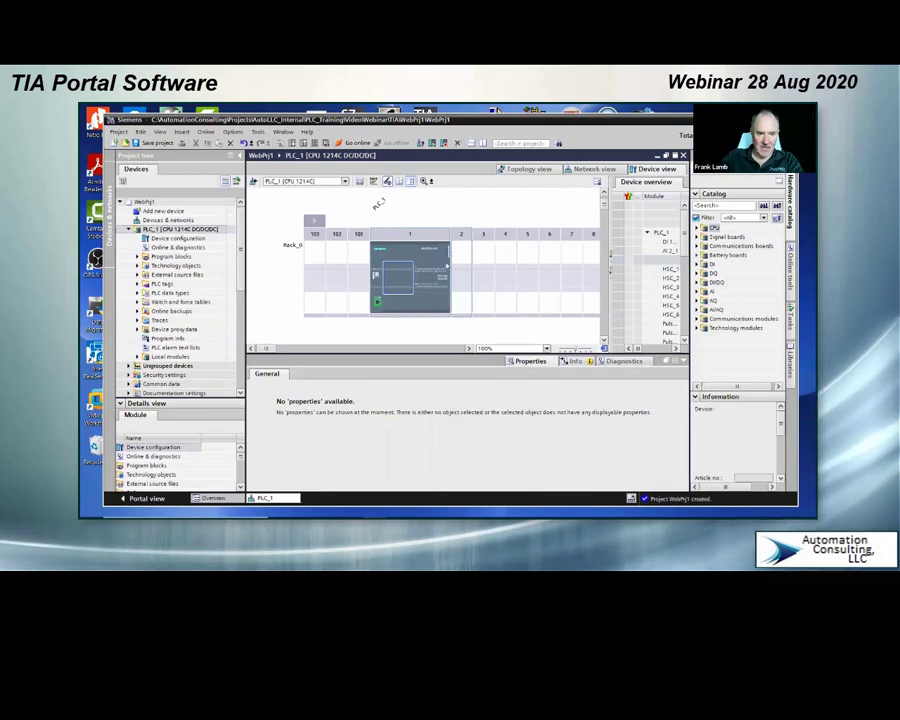
Step: Add the DI 16x24VDC digital input module 6ES7 221-1BH32, version V2.0, to slot 2 beside the CPU
{"action": "left_click", "coordinate": [465, 303]}
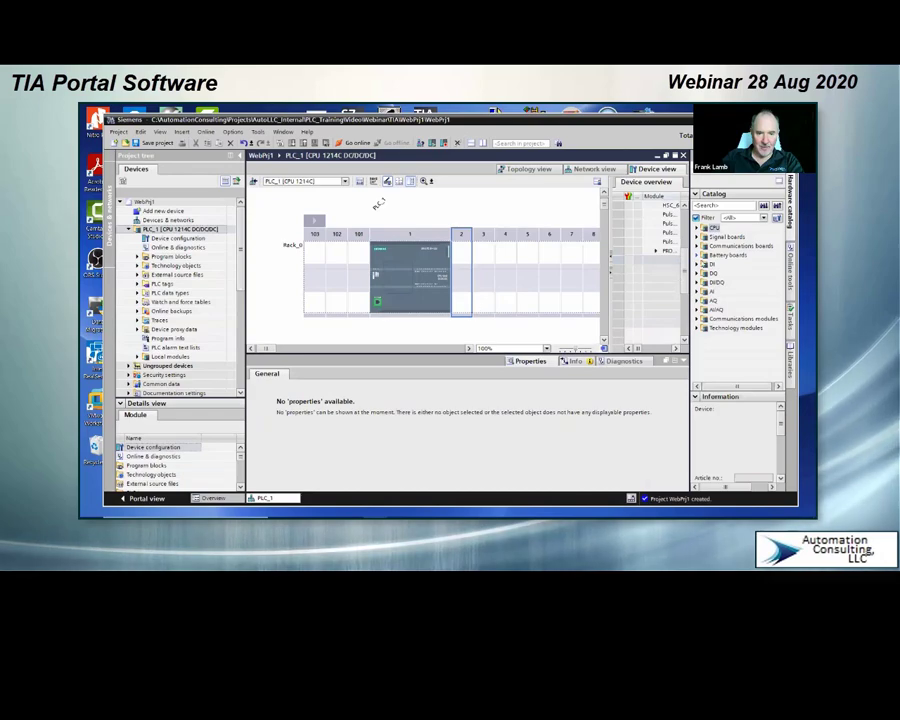
{"action": "left_click", "coordinate": [697, 264]}
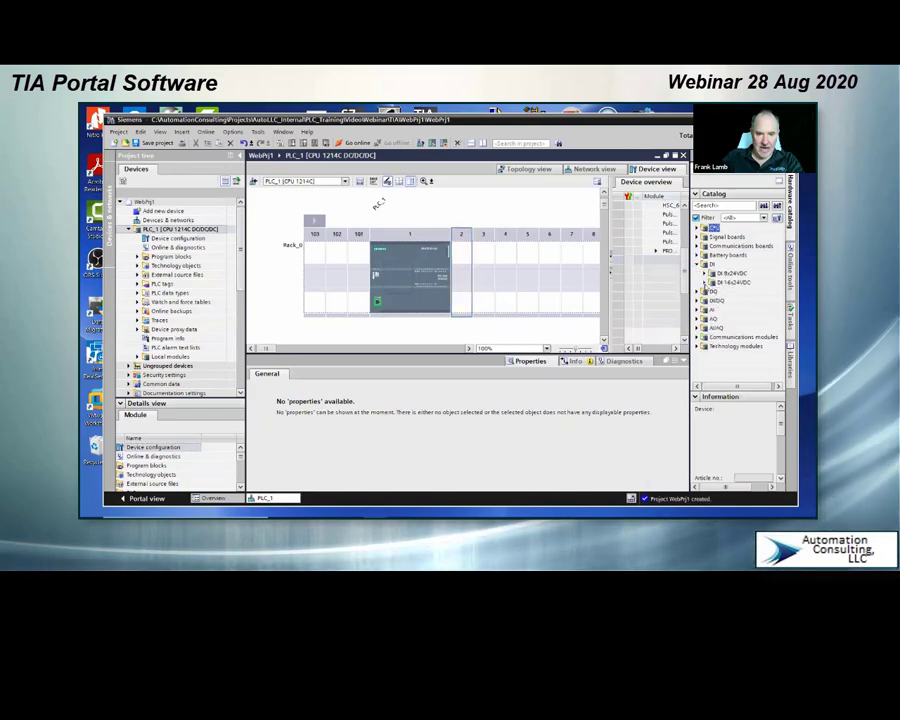
{"action": "left_click", "coordinate": [710, 282]}
{"action": "left_click", "coordinate": [755, 291]}
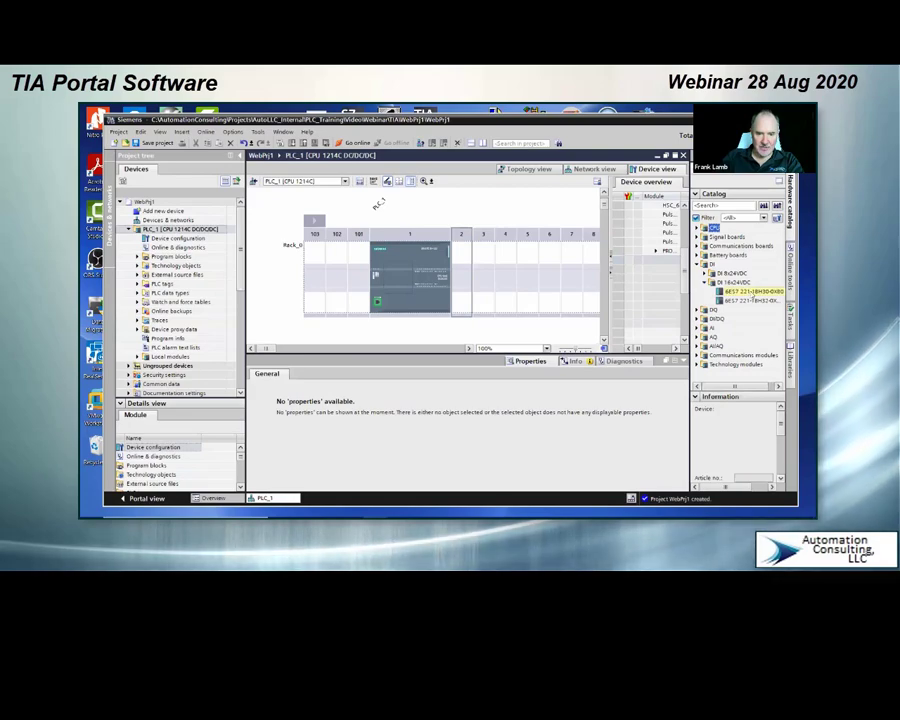
{"action": "left_click", "coordinate": [753, 293]}
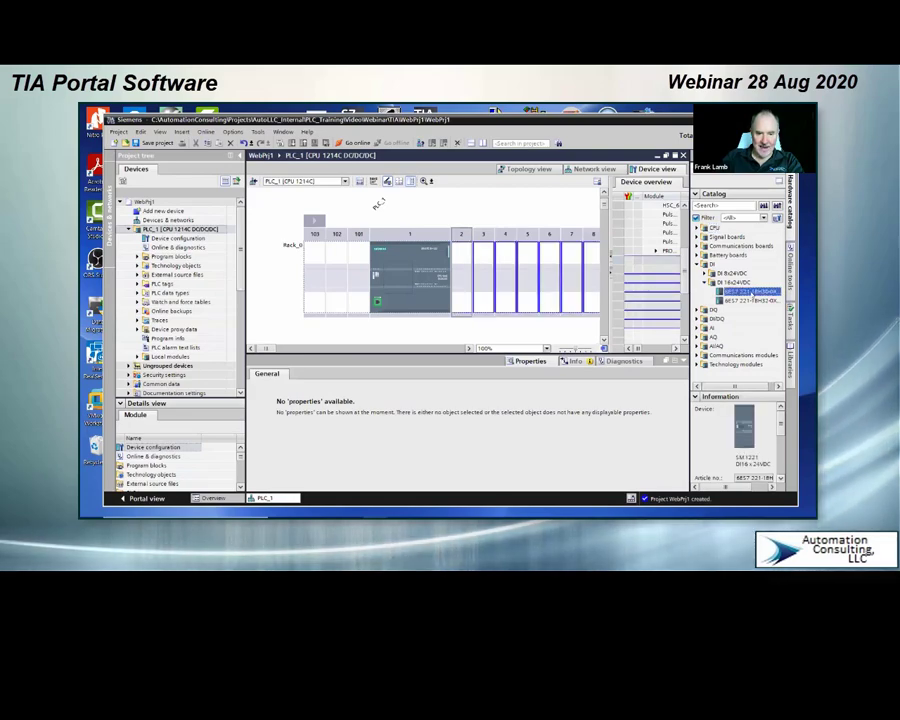
{"action": "scroll", "coordinate": [783, 443], "scroll_direction": "down", "scroll_amount": 1}
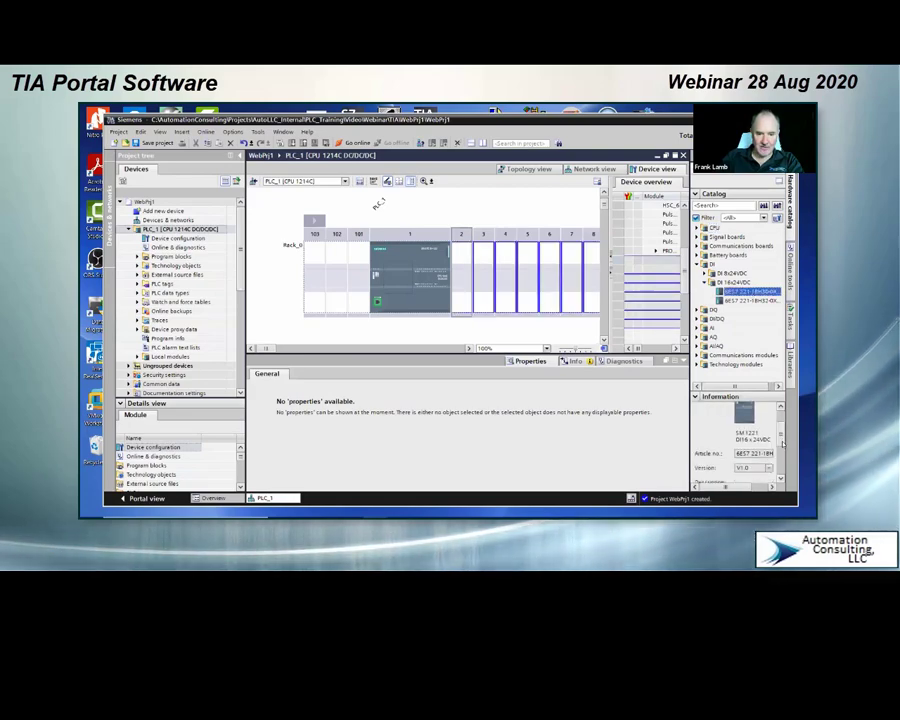
{"action": "scroll", "coordinate": [782, 444], "scroll_direction": "down", "scroll_amount": 2}
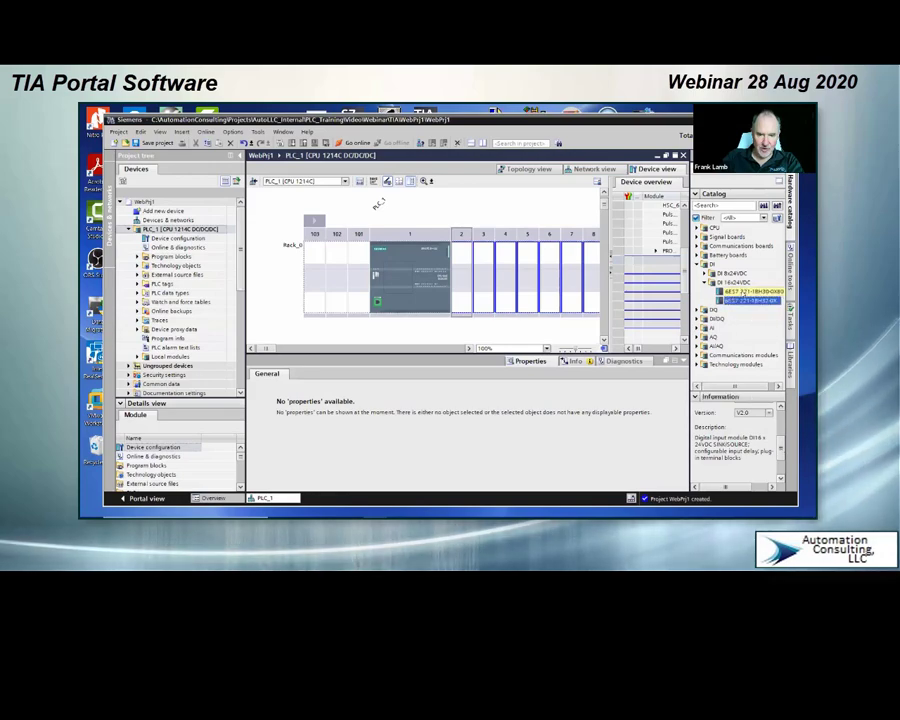
{"action": "left_click", "coordinate": [725, 291]}
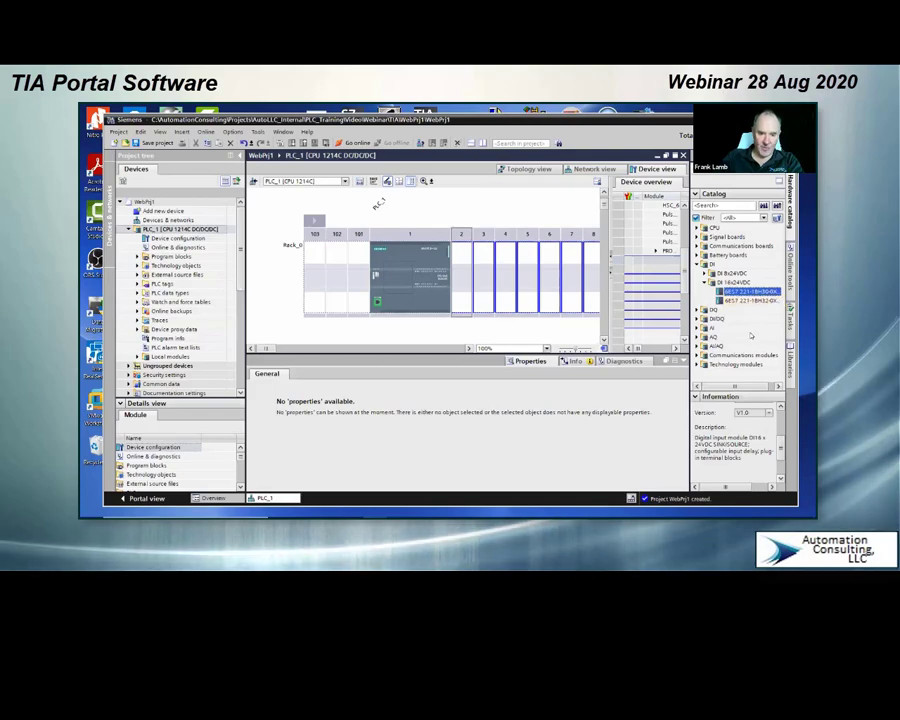
{"action": "left_click", "coordinate": [745, 300]}
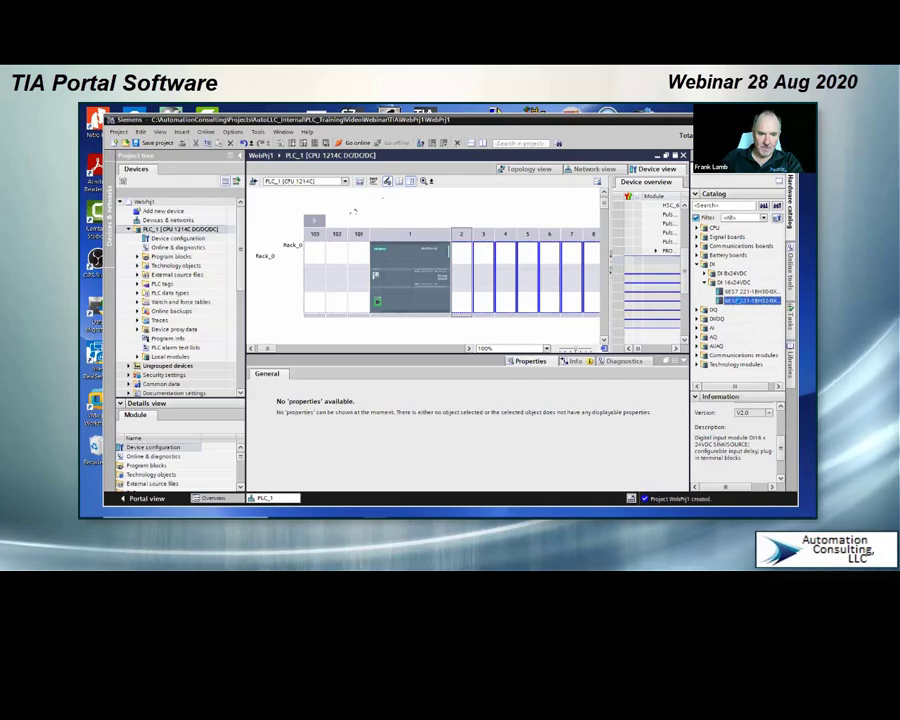
{"action": "left_click_drag", "start_coordinate": [739, 301], "coordinate": [456, 301]}
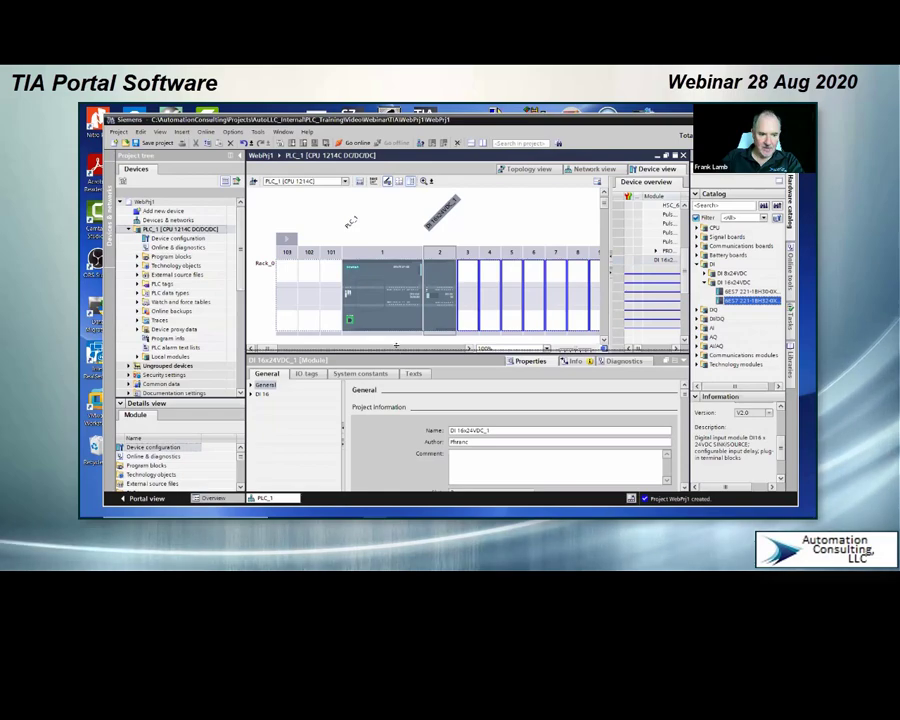
Step: Enlarge the properties area and examine the slot 2 input module's IO tags, input filters and channel settings
{"action": "left_click_drag", "start_coordinate": [396, 345], "coordinate": [392, 283]}
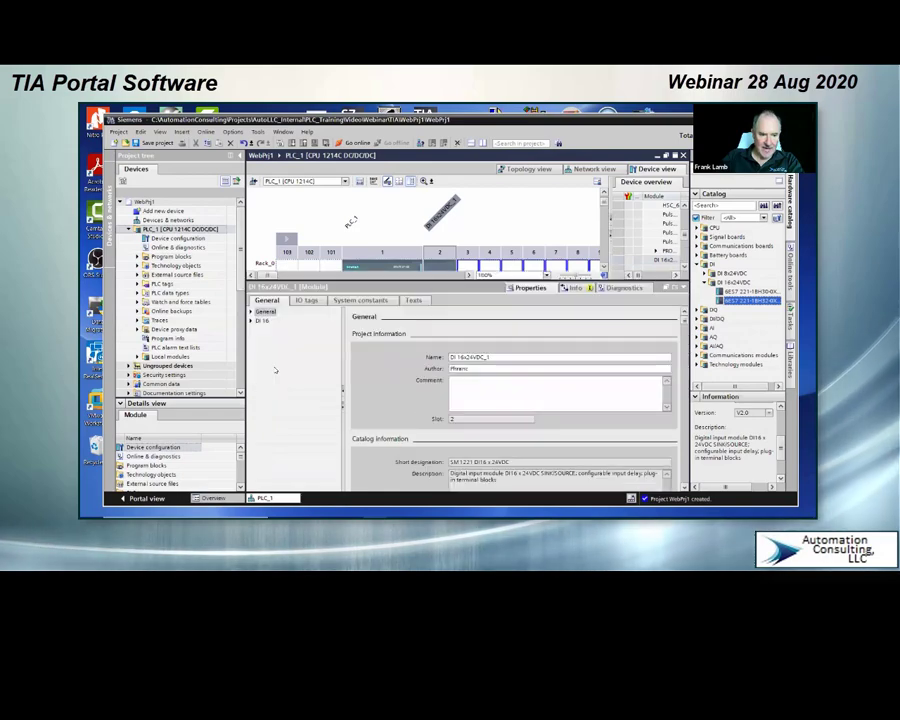
{"action": "left_click", "coordinate": [308, 301]}
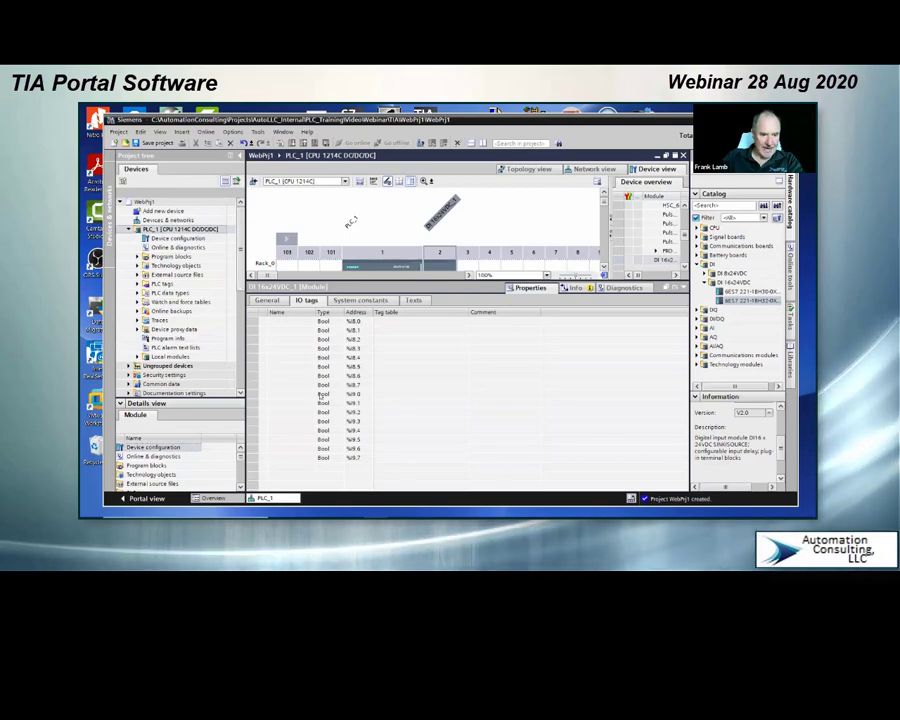
{"action": "left_click", "coordinate": [268, 301]}
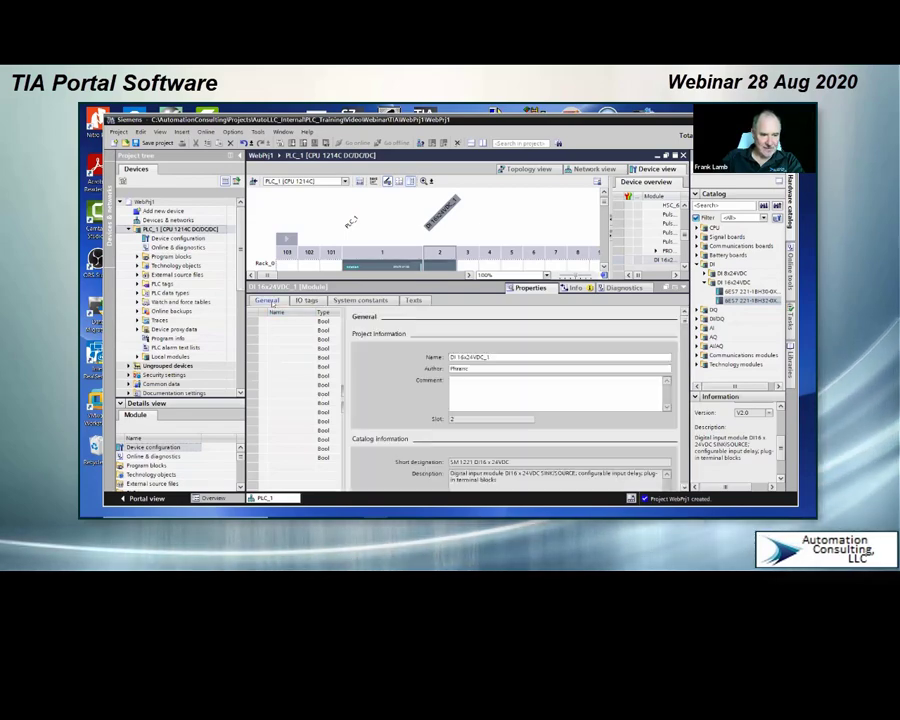
{"action": "left_click", "coordinate": [261, 321]}
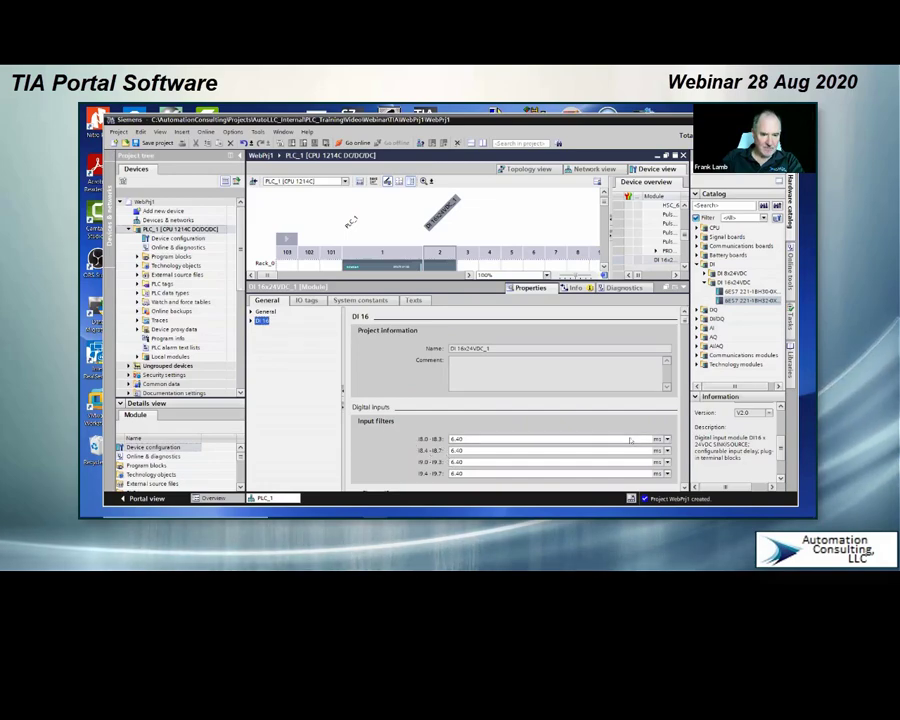
{"action": "scroll", "coordinate": [388, 420], "scroll_direction": "down", "scroll_amount": 3}
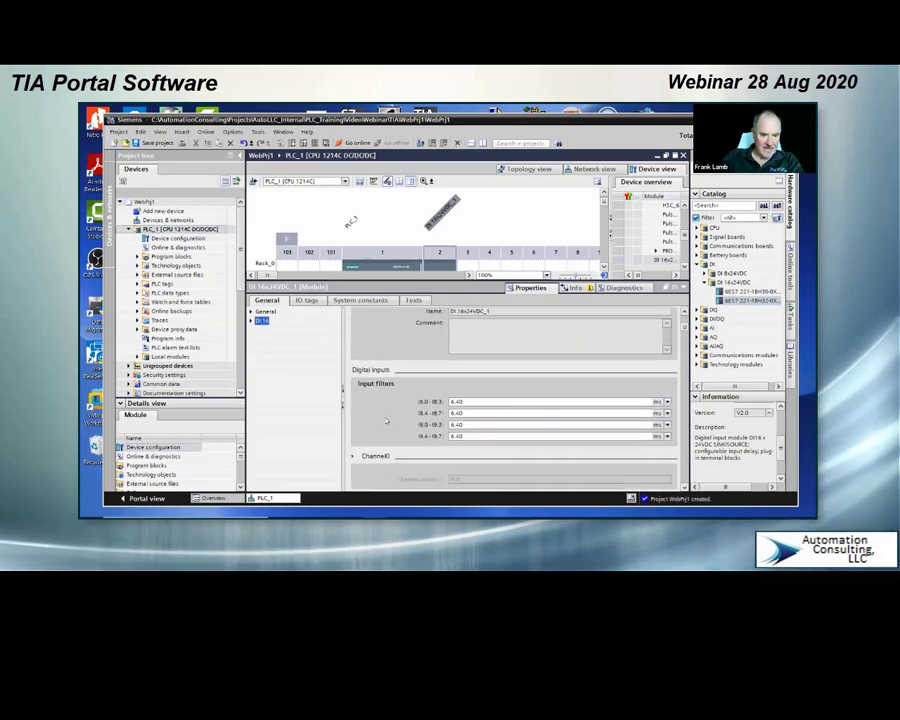
{"action": "scroll", "coordinate": [385, 421], "scroll_direction": "down", "scroll_amount": 2}
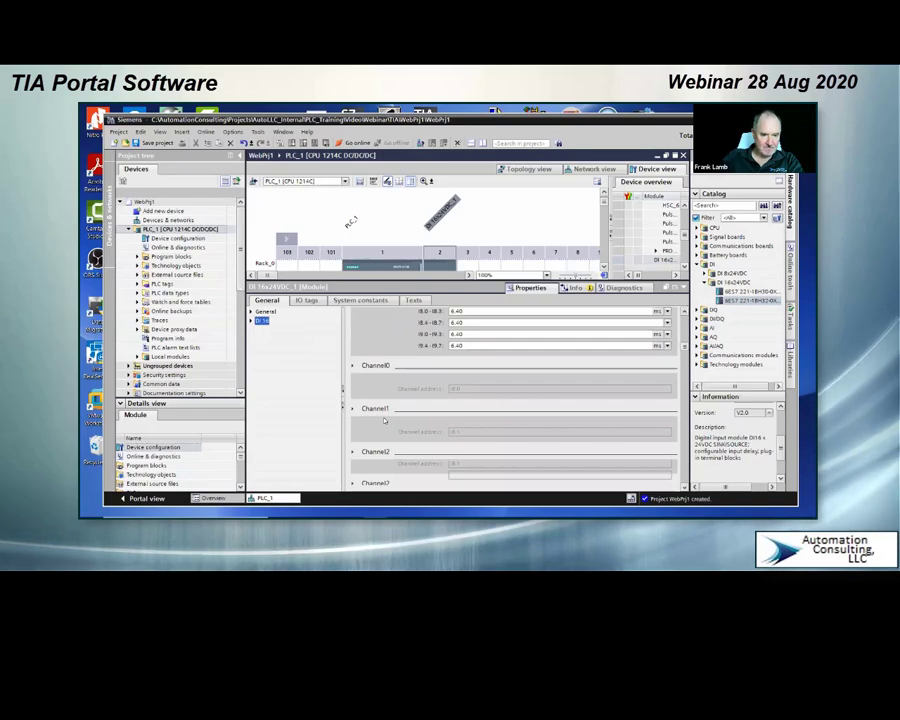
{"action": "scroll", "coordinate": [383, 420], "scroll_direction": "down", "scroll_amount": 5}
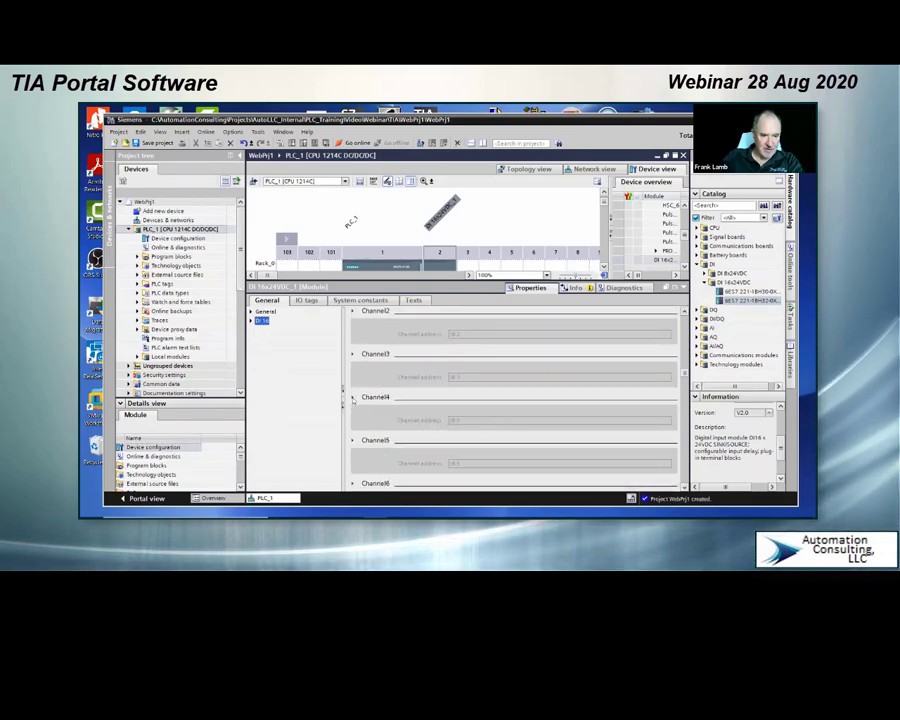
{"action": "left_click", "coordinate": [353, 399]}
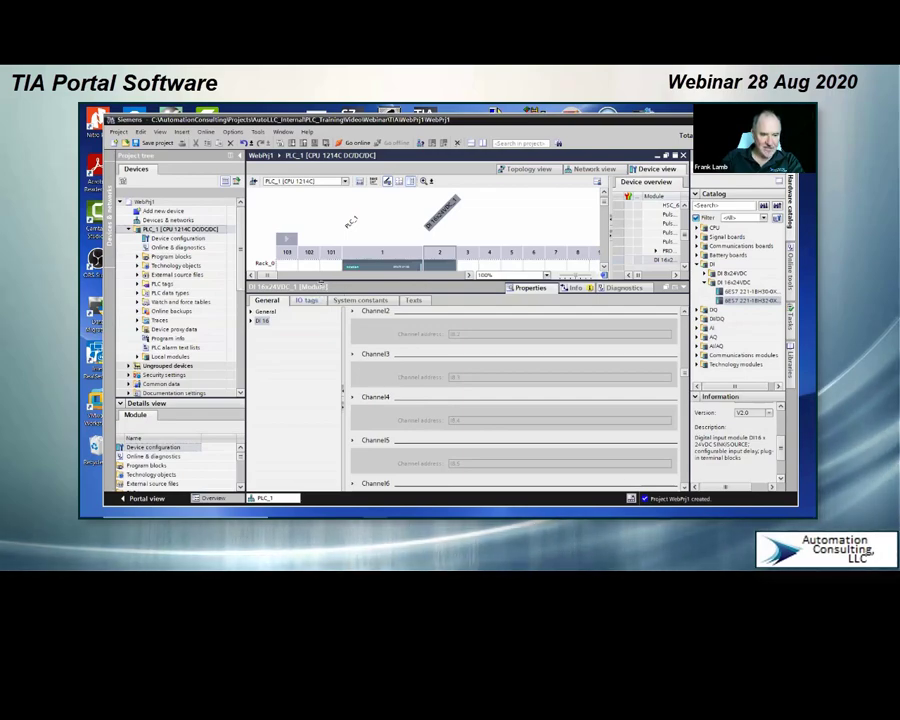
Step: Add the DQ 16x24VDC digital output module 6ES7 222-1BH32, version V2.0, to slot 3 beside the input module
{"action": "left_click_drag", "start_coordinate": [328, 366], "coordinate": [328, 369]}
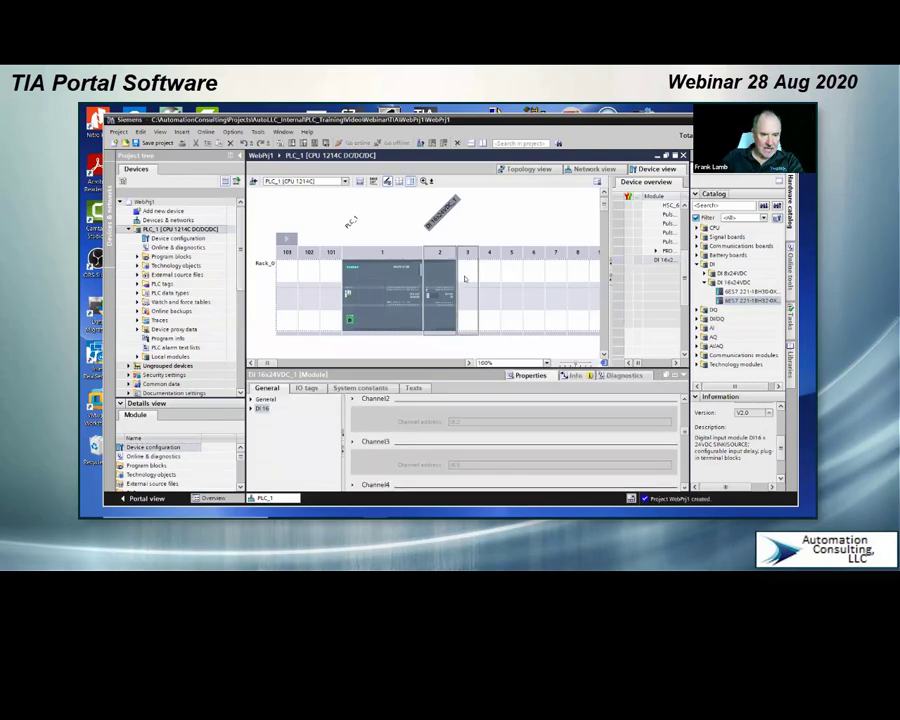
{"action": "left_click", "coordinate": [465, 278]}
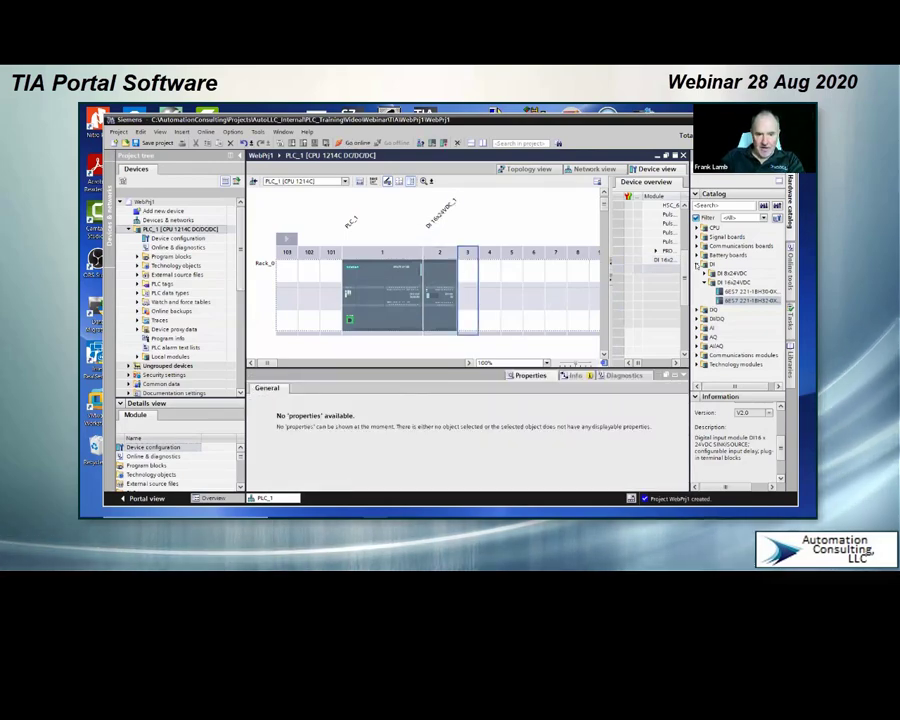
{"action": "left_click", "coordinate": [697, 264]}
{"action": "left_click", "coordinate": [697, 273]}
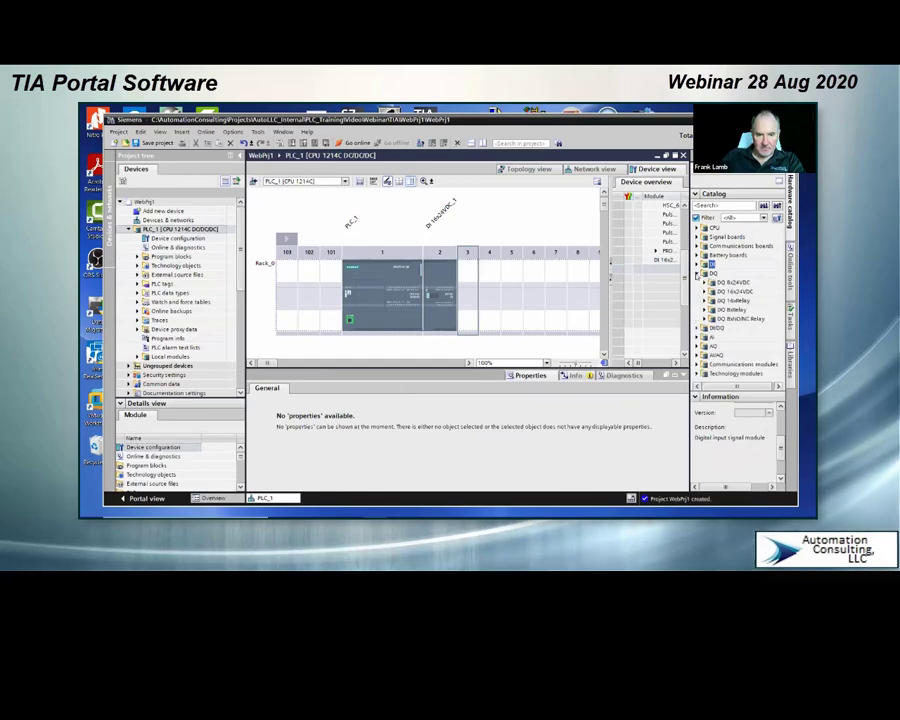
{"action": "left_click", "coordinate": [731, 292]}
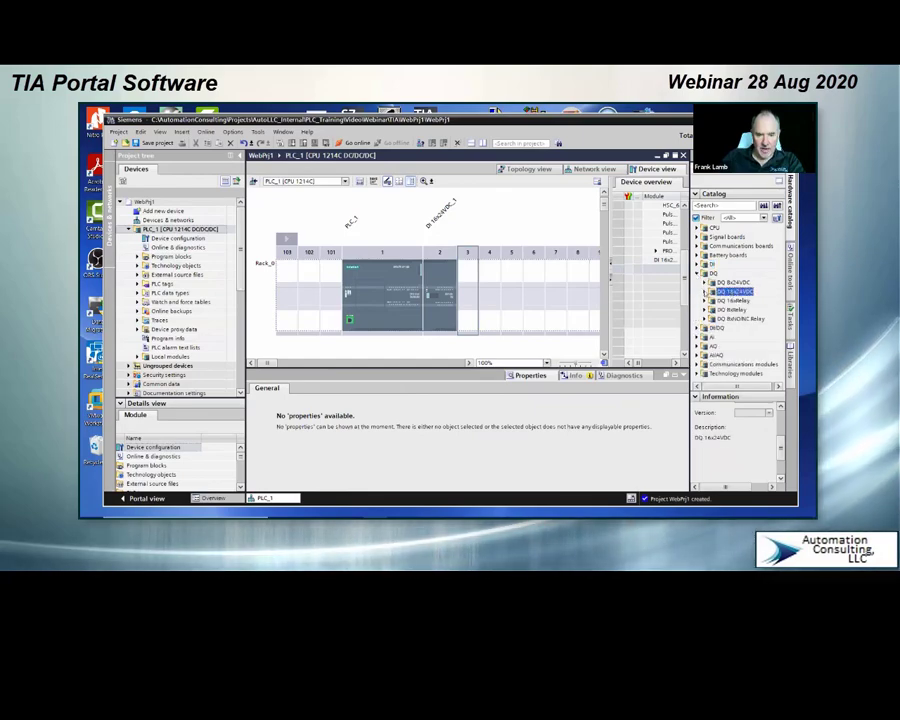
{"action": "left_click", "coordinate": [704, 292]}
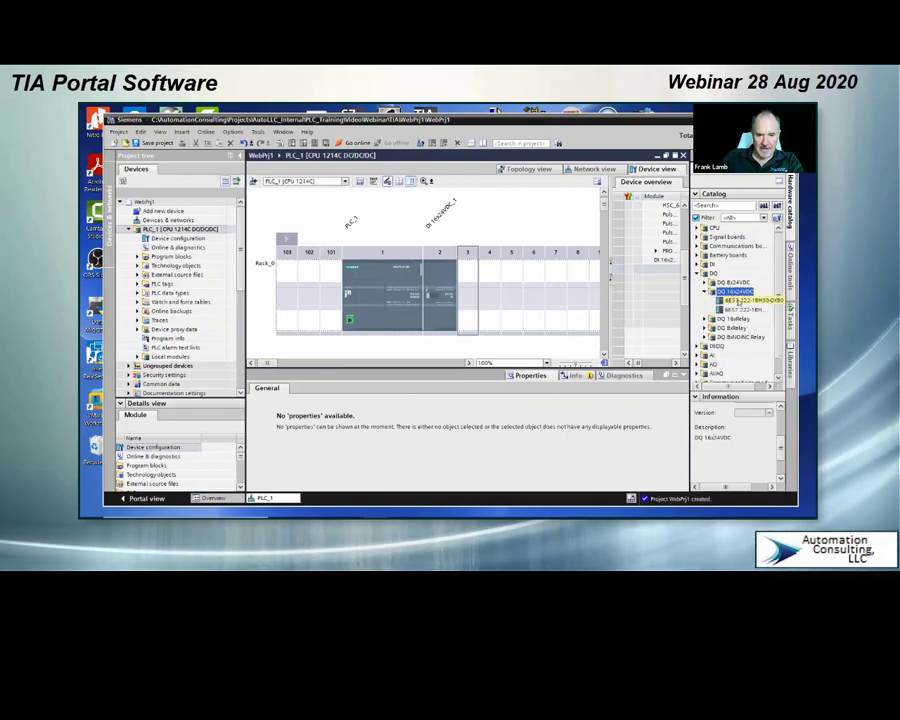
{"action": "left_click", "coordinate": [738, 300]}
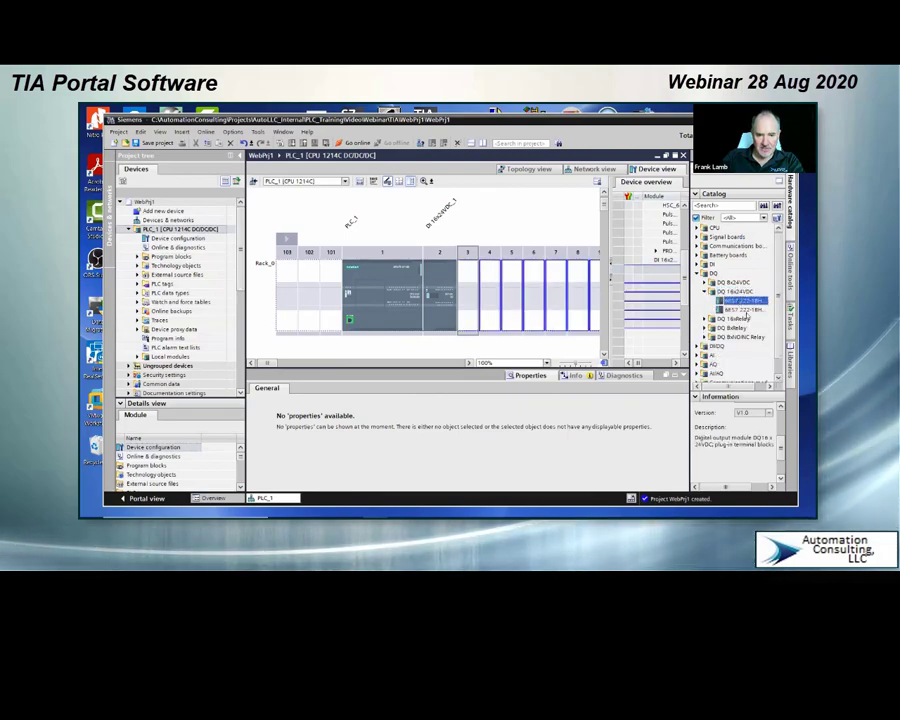
{"action": "left_click", "coordinate": [740, 301]}
{"action": "left_click", "coordinate": [745, 310]}
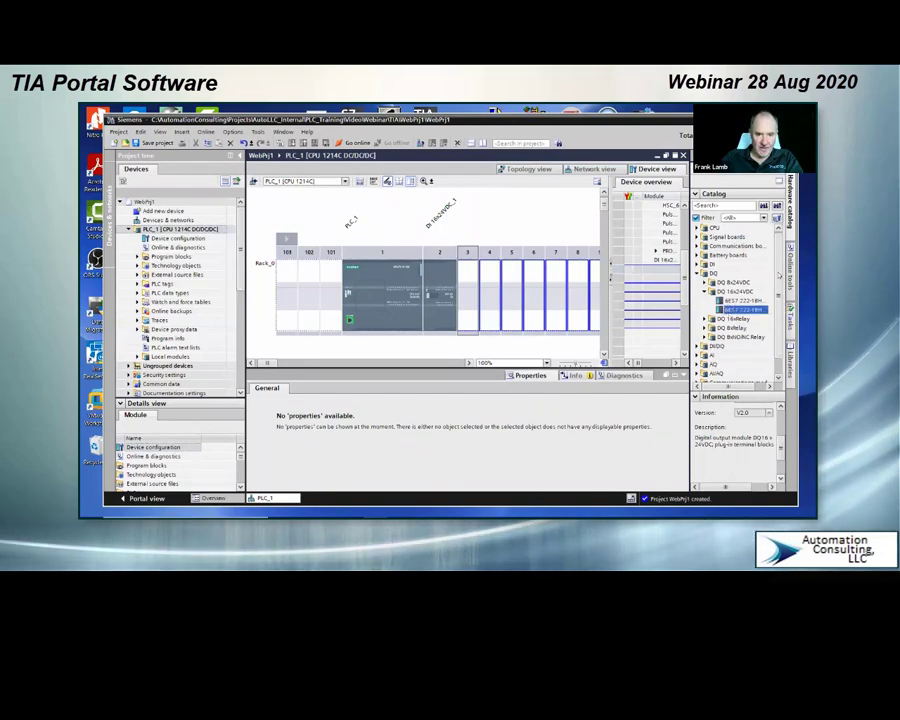
{"action": "scroll", "coordinate": [779, 280], "scroll_direction": "down", "scroll_amount": 1}
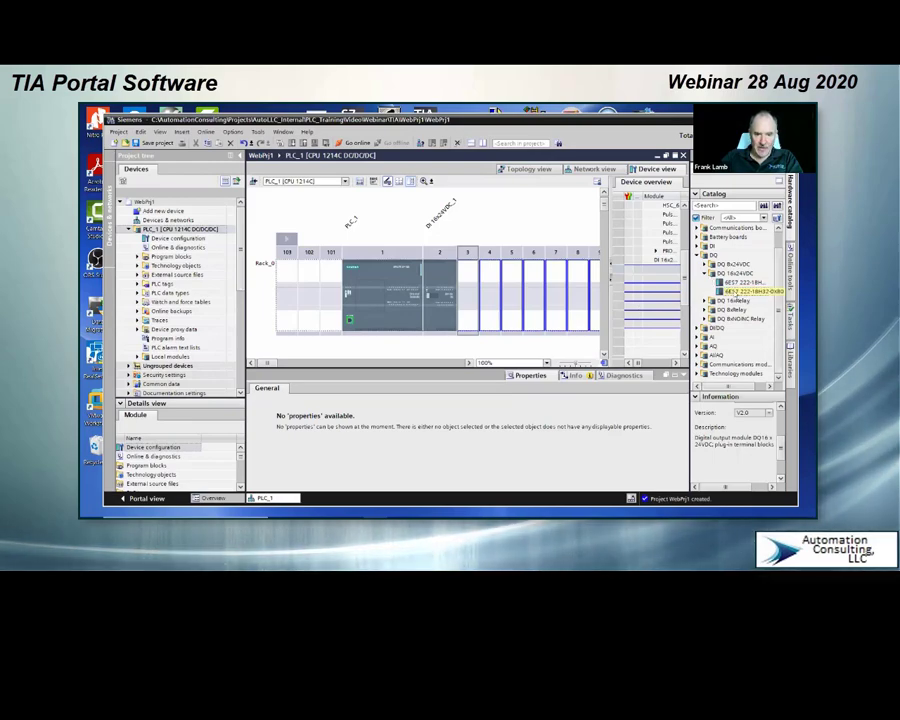
{"action": "double_click", "coordinate": [737, 291]}
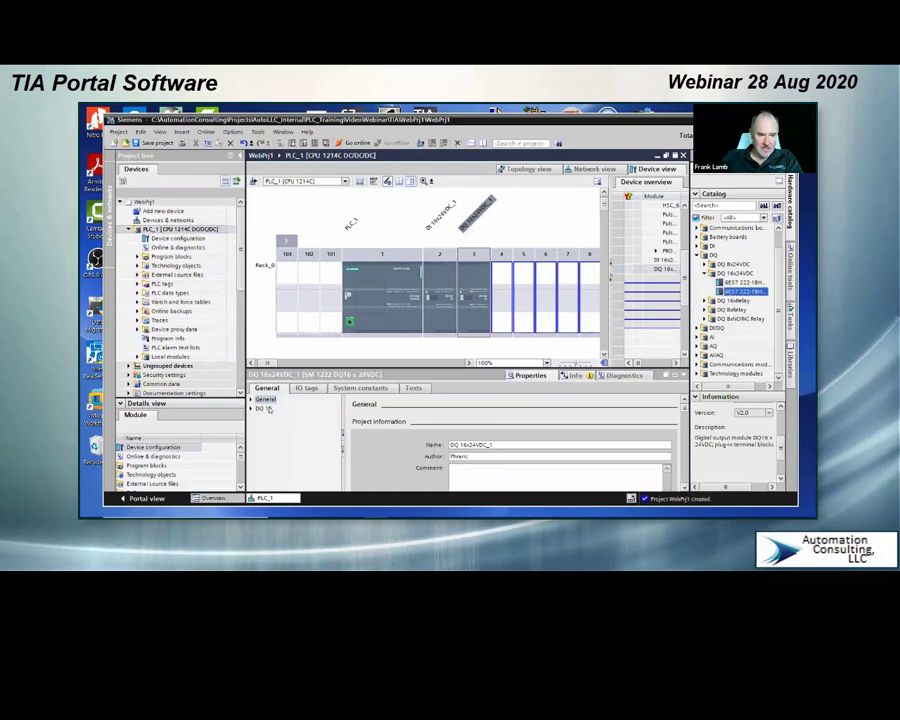
Step: Examine the slot 3 output module's IO tags and, in a widened device overview, the slots and I/O addresses of the CPU and modules
{"action": "left_click", "coordinate": [306, 388]}
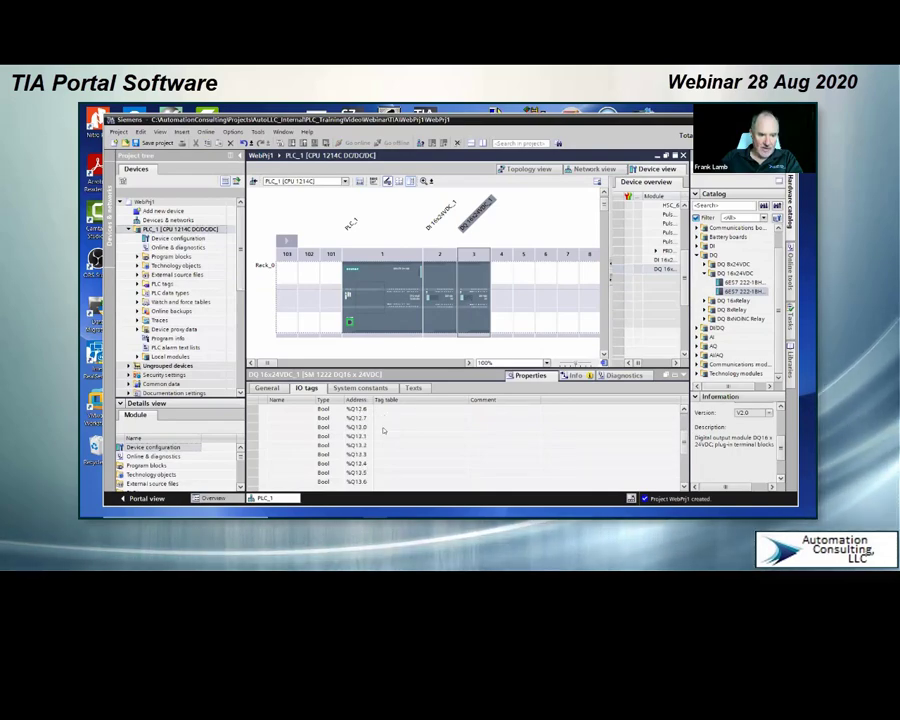
{"action": "scroll", "coordinate": [383, 430], "scroll_direction": "down", "scroll_amount": 4}
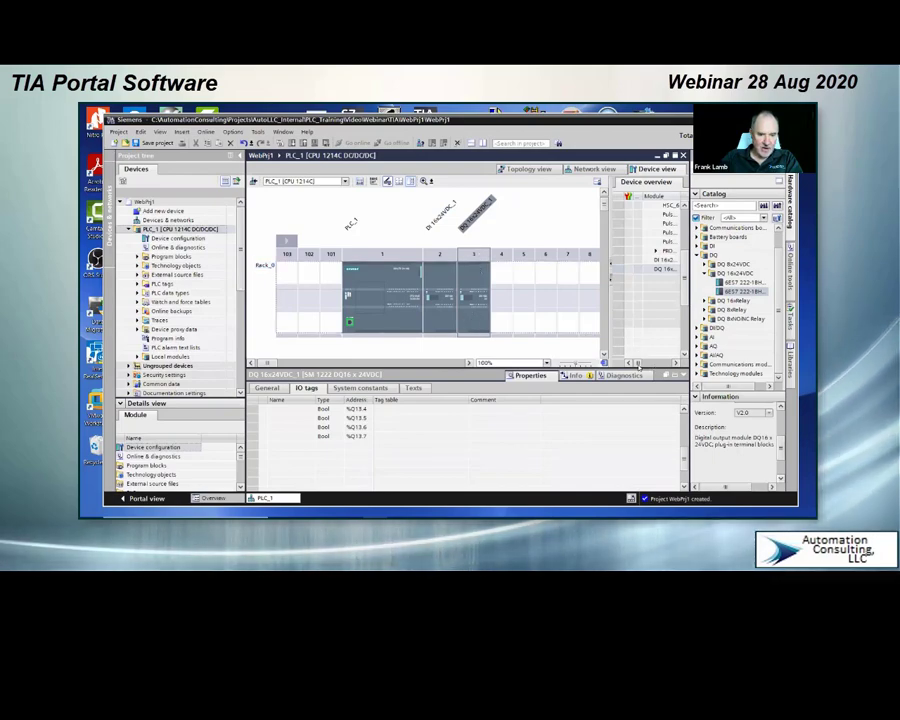
{"action": "left_click_drag", "start_coordinate": [638, 364], "coordinate": [640, 364]}
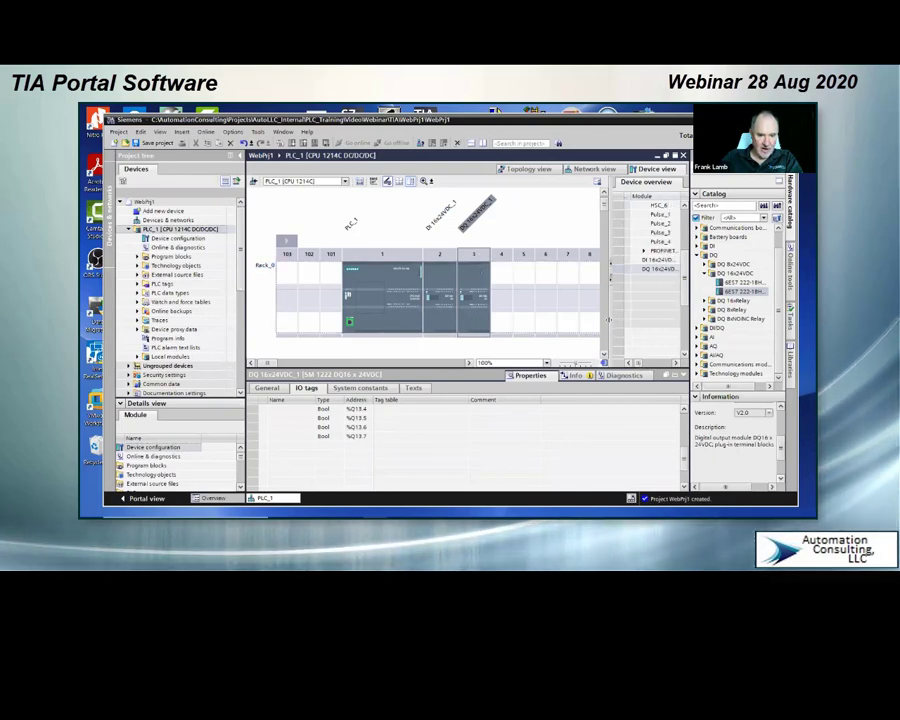
{"action": "left_click_drag", "start_coordinate": [608, 320], "coordinate": [512, 315]}
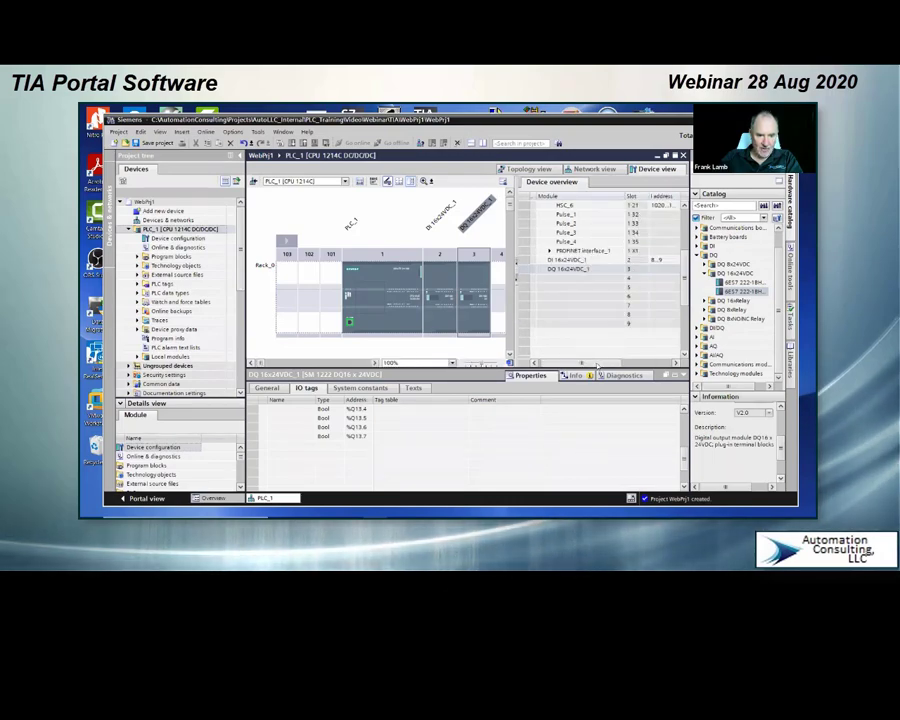
{"action": "left_click_drag", "start_coordinate": [596, 365], "coordinate": [604, 364]}
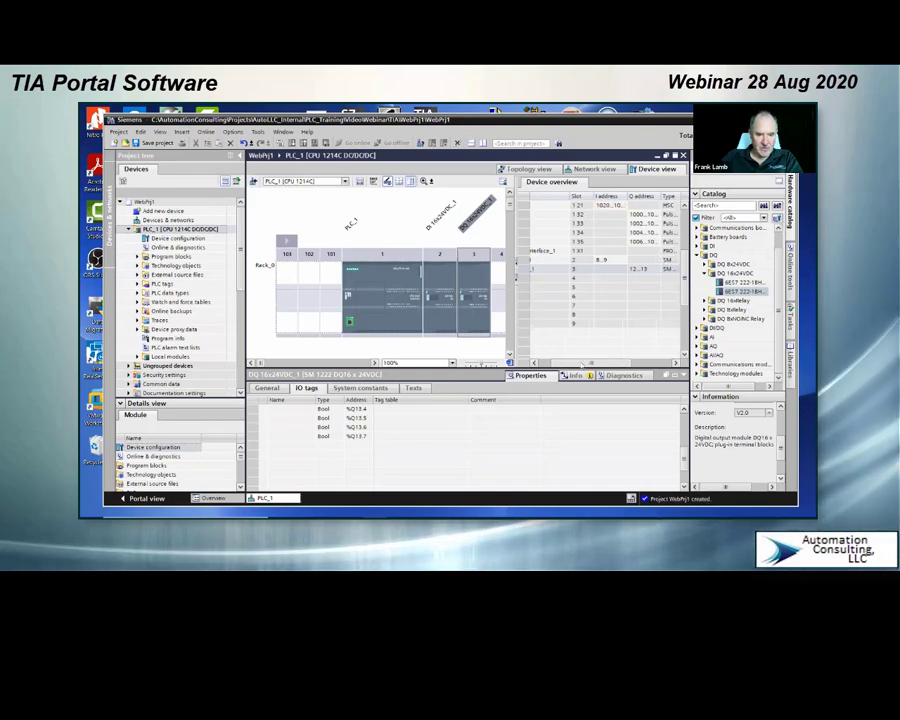
{"action": "left_click_drag", "start_coordinate": [590, 363], "coordinate": [565, 367]}
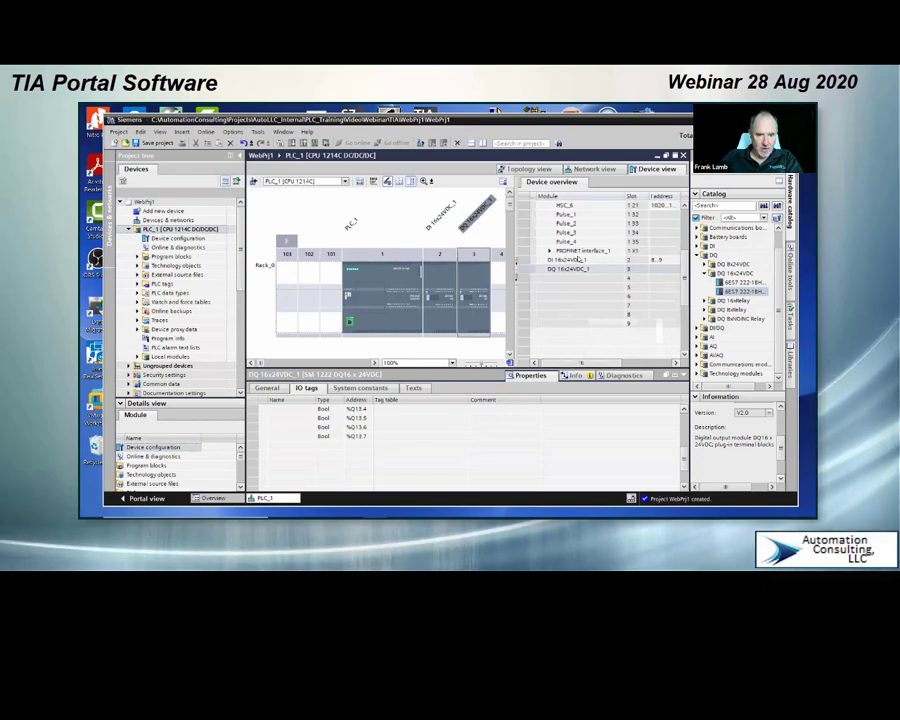
{"action": "mouse_move", "coordinate": [594, 367]}
{"action": "left_mouse_down"}
{"action": "mouse_move", "coordinate": [629, 364]}
{"action": "mouse_move", "coordinate": [591, 364]}
{"action": "left_mouse_up"}
{"action": "scroll", "coordinate": [666, 250], "scroll_direction": "up", "scroll_amount": 5}
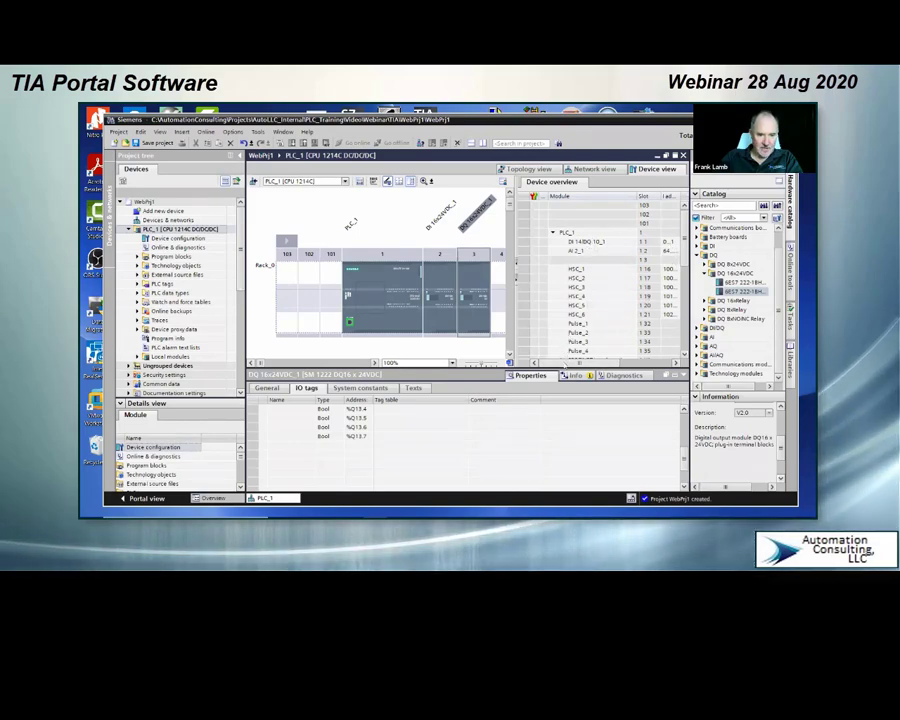
{"action": "left_click_drag", "start_coordinate": [567, 364], "coordinate": [577, 365]}
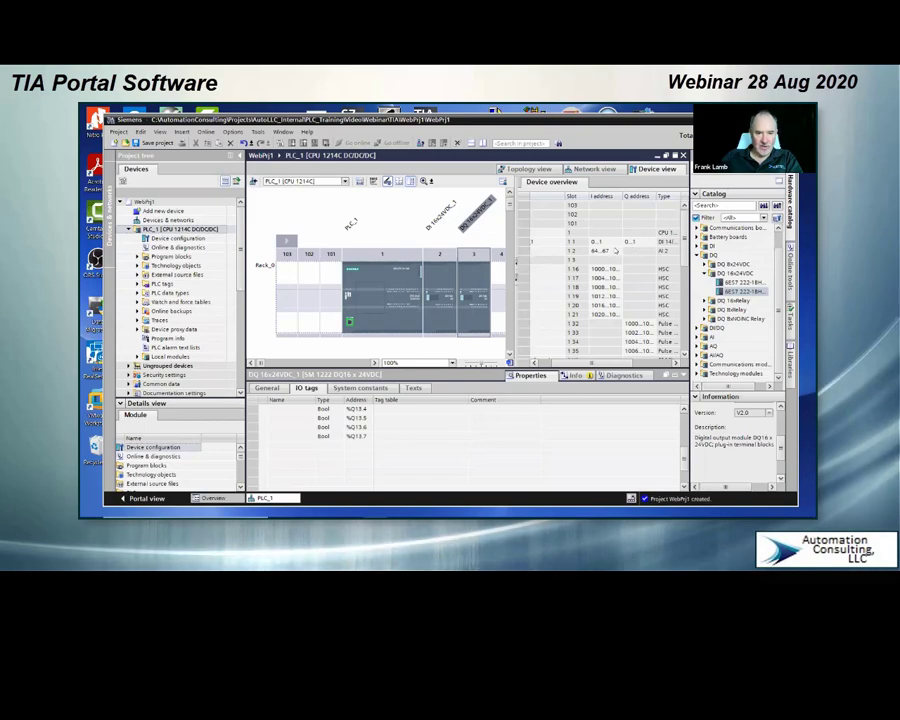
{"action": "left_click_drag", "start_coordinate": [604, 366], "coordinate": [588, 366]}
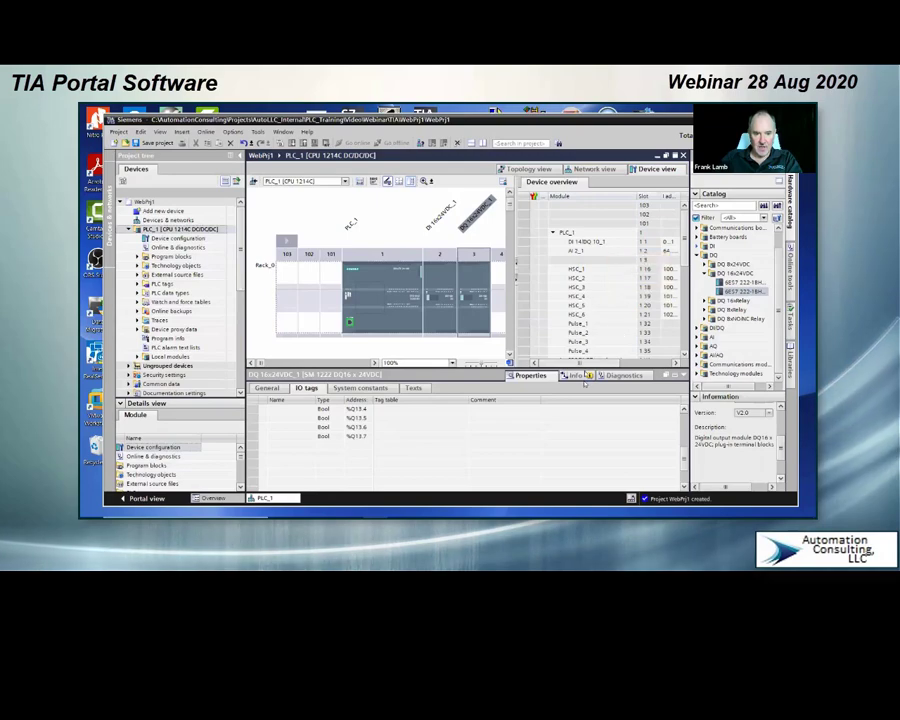
{"action": "left_click_drag", "start_coordinate": [590, 364], "coordinate": [608, 364]}
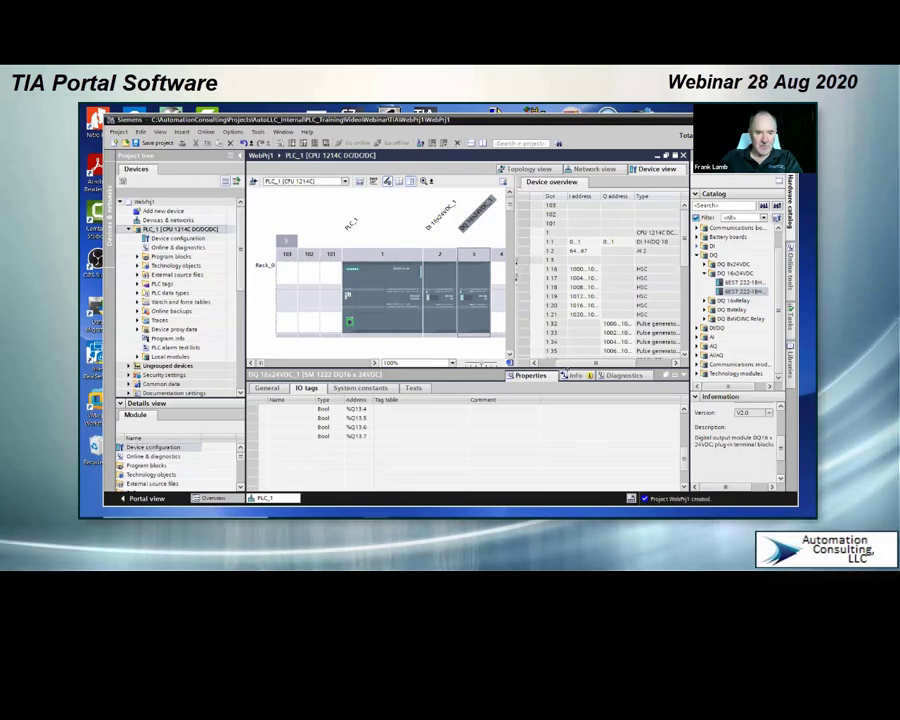
{"action": "left_click_drag", "start_coordinate": [567, 365], "coordinate": [557, 365]}
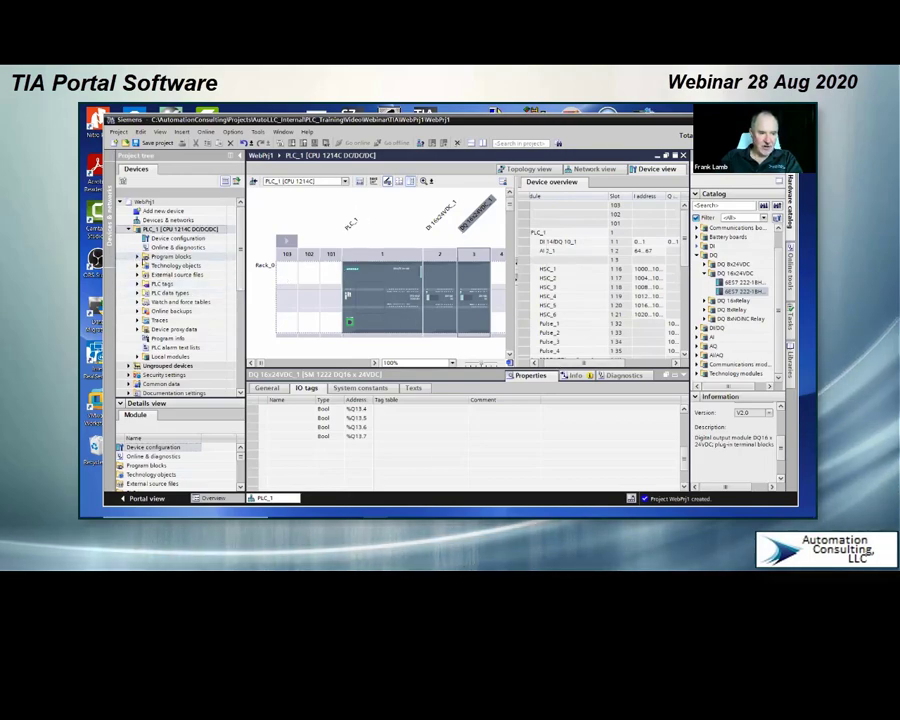
Step: Start adding a program block to PLC_1 and examine the organization block types, including Hardware interrupt and Cyclic interrupt
{"action": "left_click", "coordinate": [137, 257]}
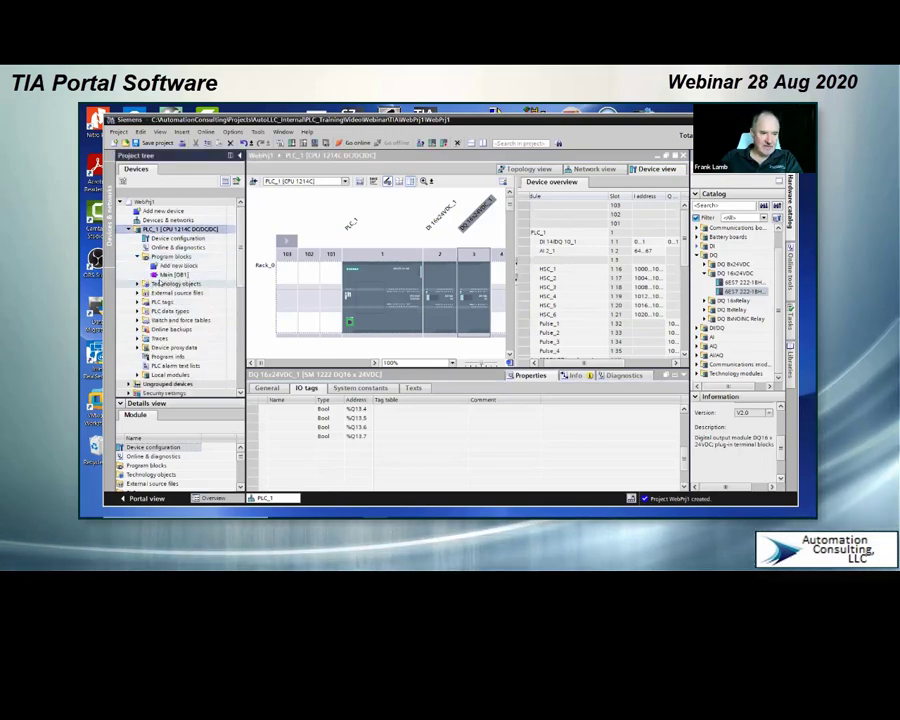
{"action": "left_click", "coordinate": [165, 257]}
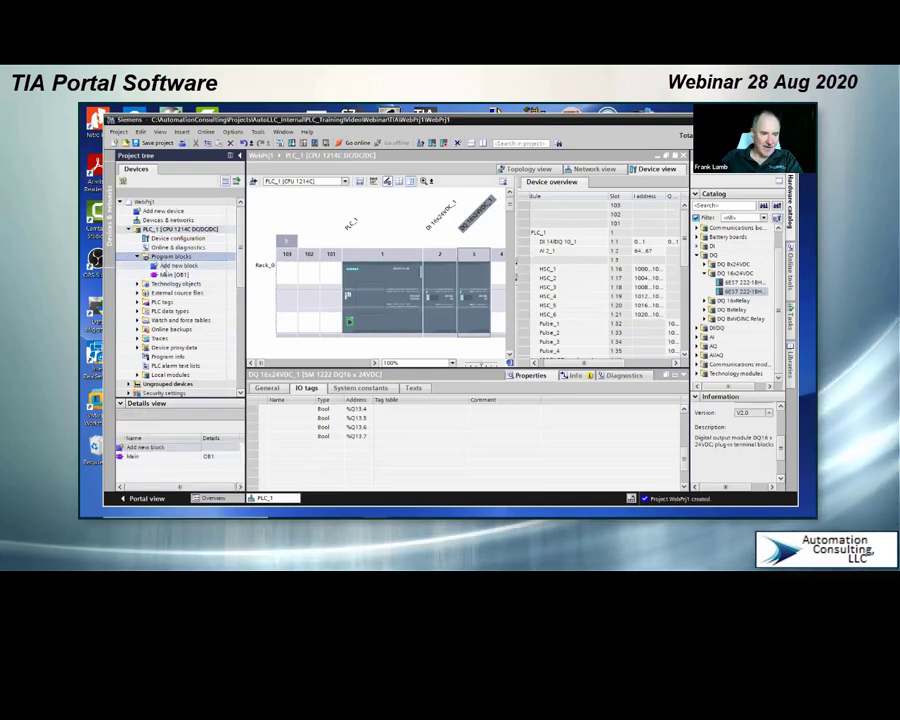
{"action": "left_click", "coordinate": [168, 266]}
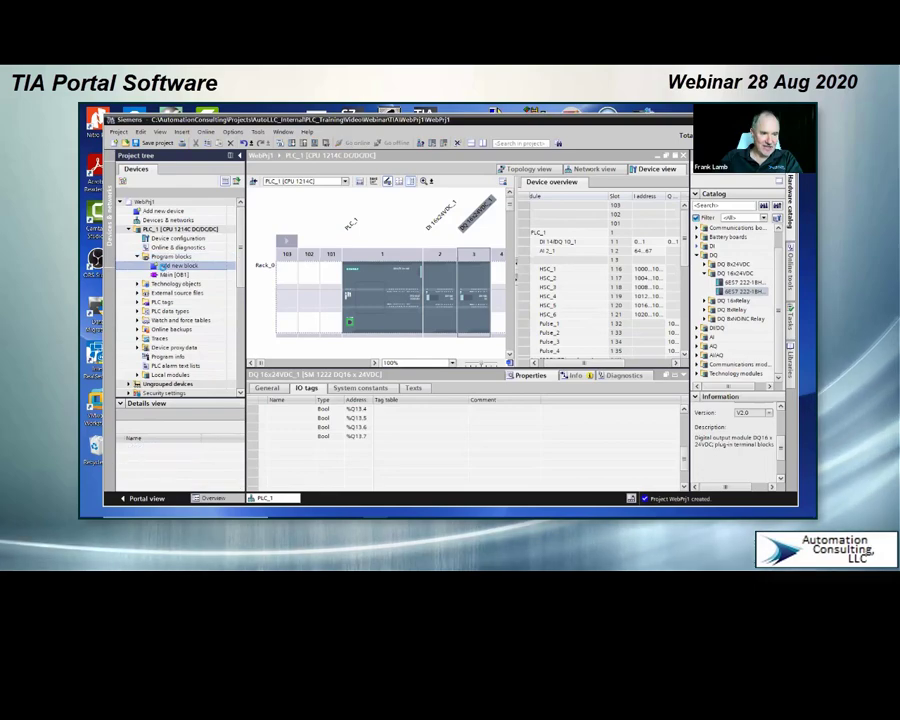
{"action": "double_click", "coordinate": [168, 266]}
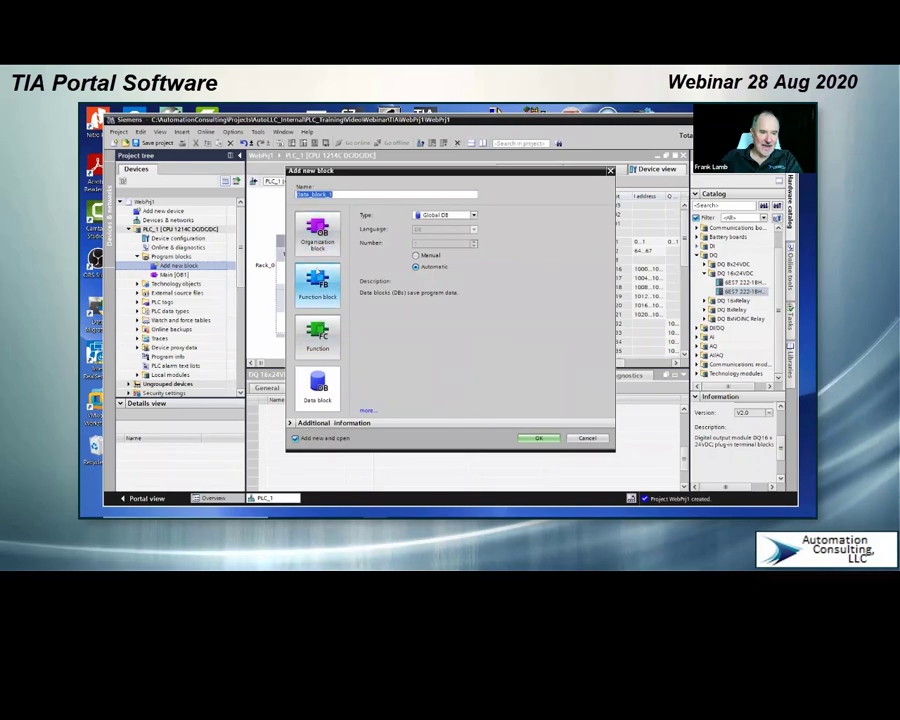
{"action": "left_click", "coordinate": [320, 237]}
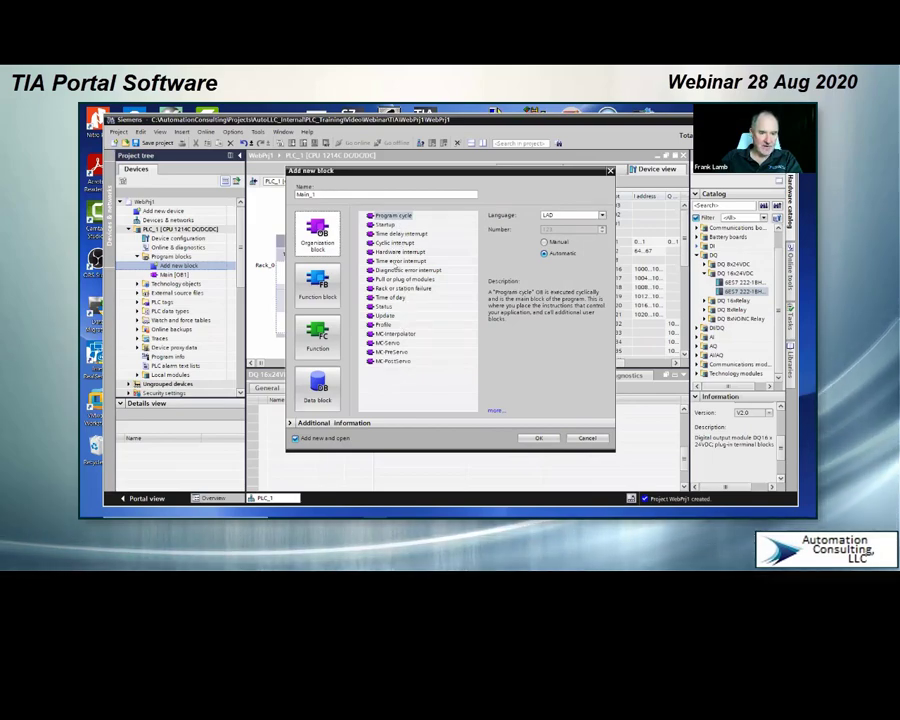
{"action": "left_click", "coordinate": [396, 253]}
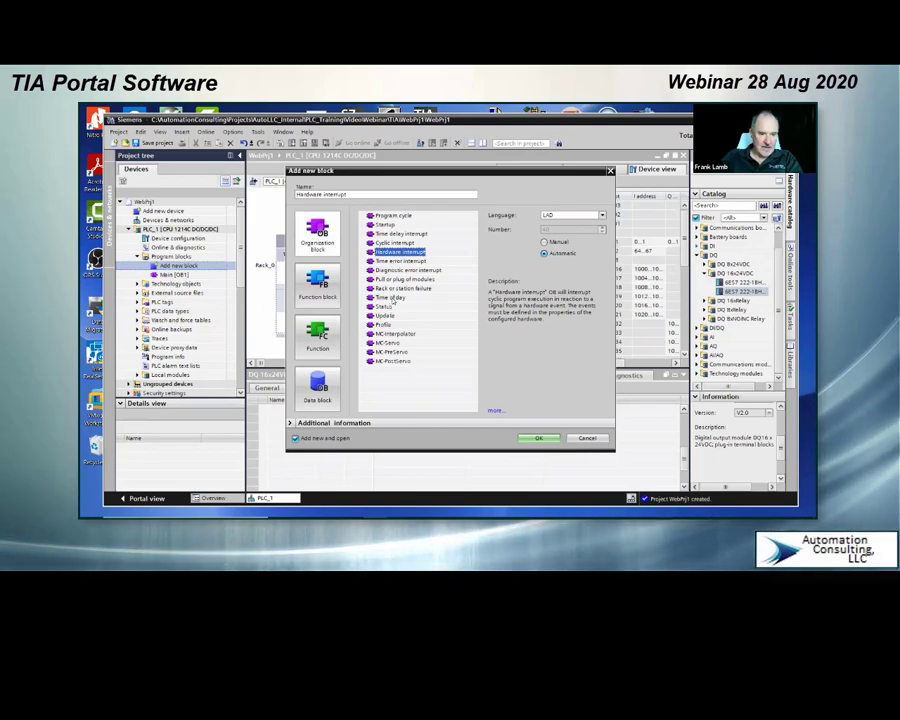
{"action": "left_click", "coordinate": [388, 243]}
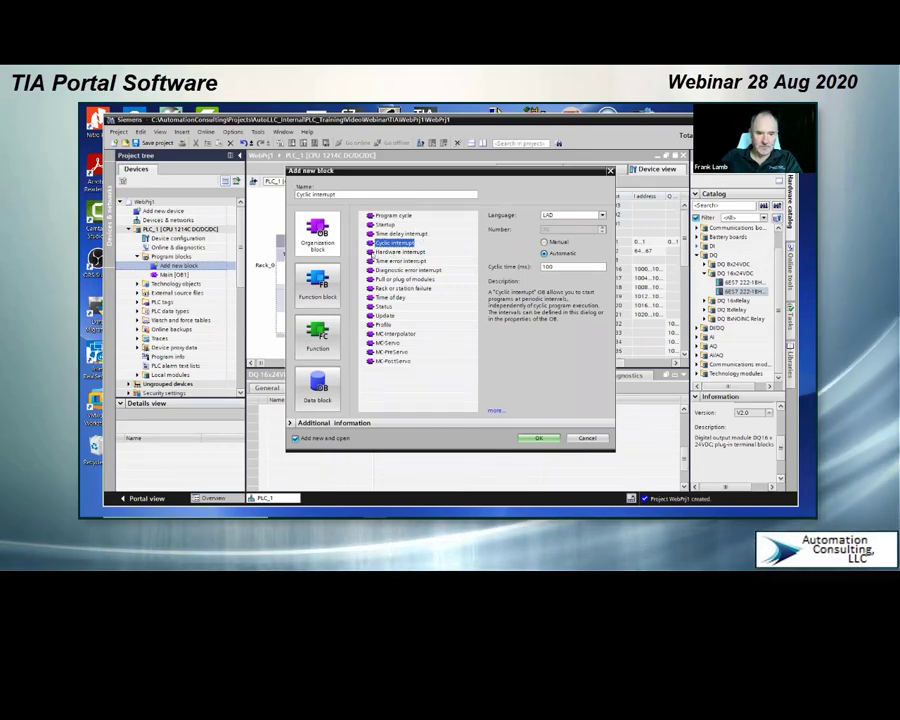
Step: Create a LAD function named Control and place two normally open contacts in series in its Network 1
{"action": "left_click", "coordinate": [315, 345]}
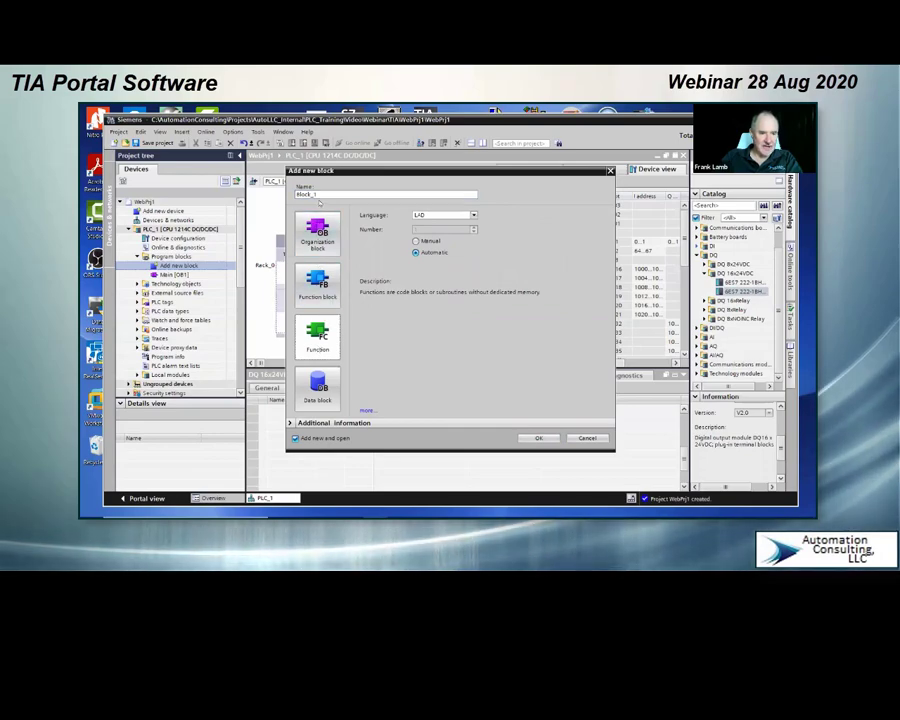
{"action": "double_click", "coordinate": [306, 194]}
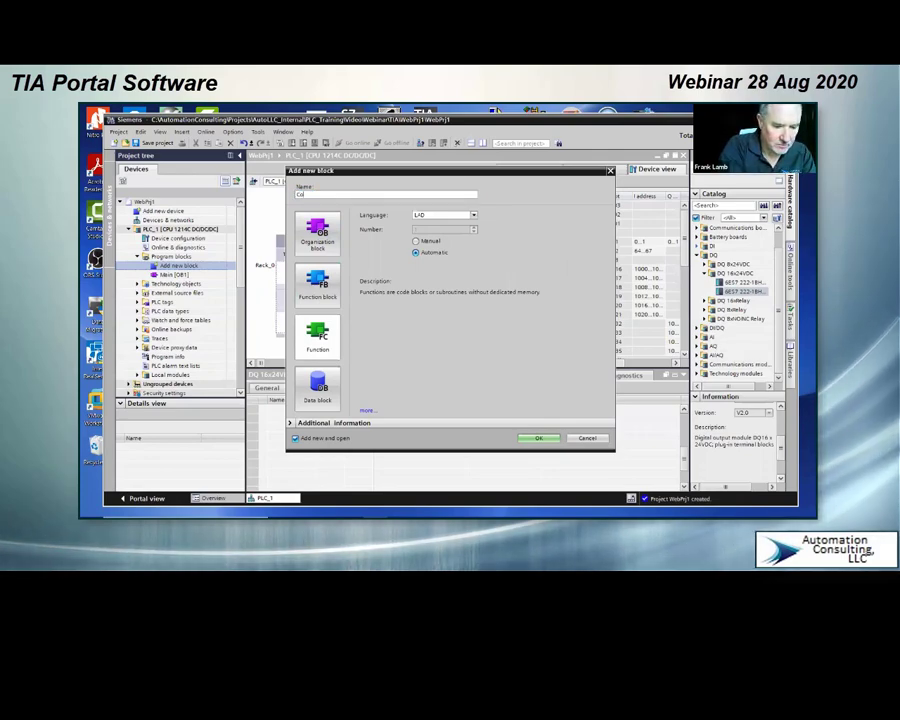
{"action": "type", "text": "Control"}
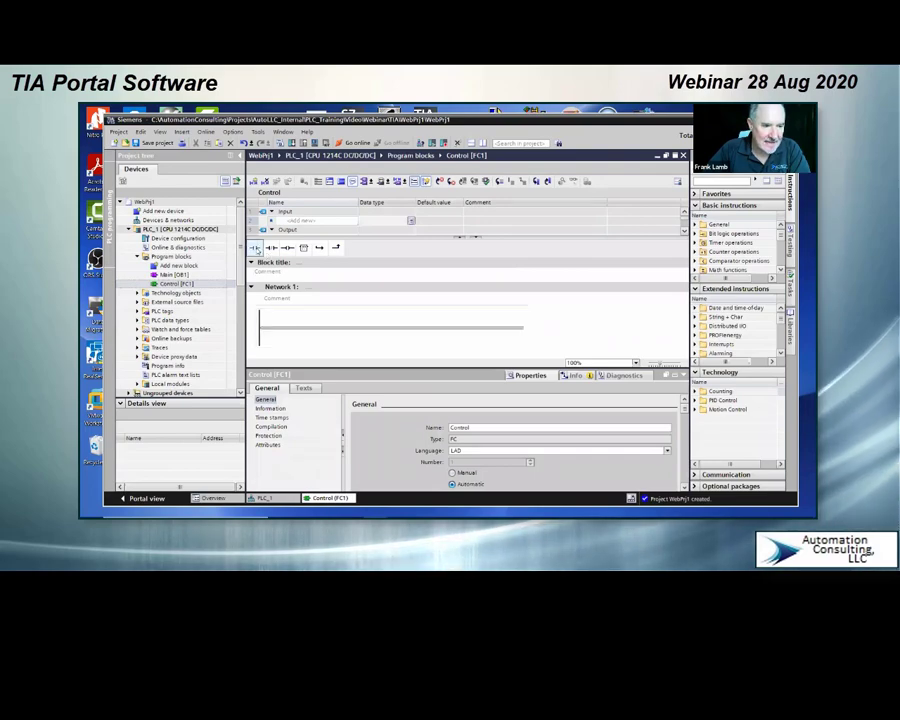
{"action": "left_click_drag", "start_coordinate": [256, 248], "coordinate": [285, 325]}
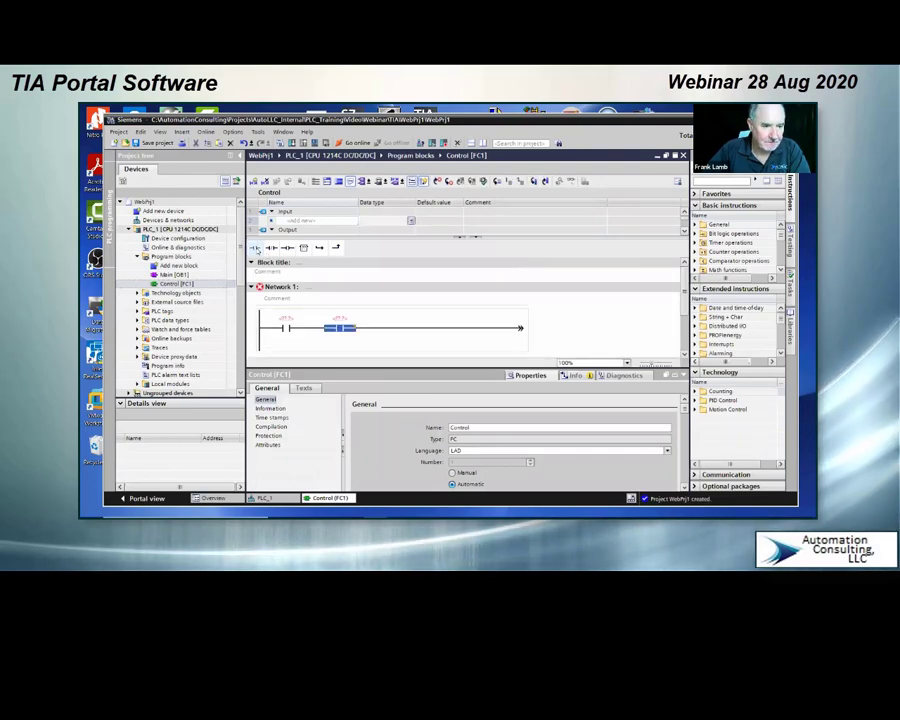
{"action": "left_click", "coordinate": [294, 321]}
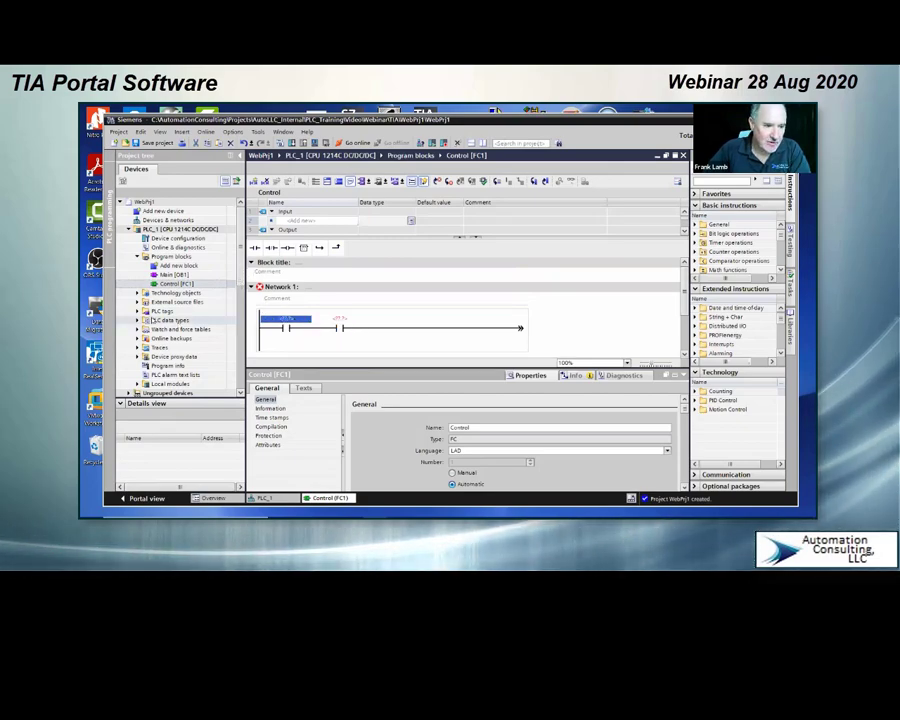
Step: Open the default tag table among PLC_1's PLC tags
{"action": "left_click", "coordinate": [137, 312]}
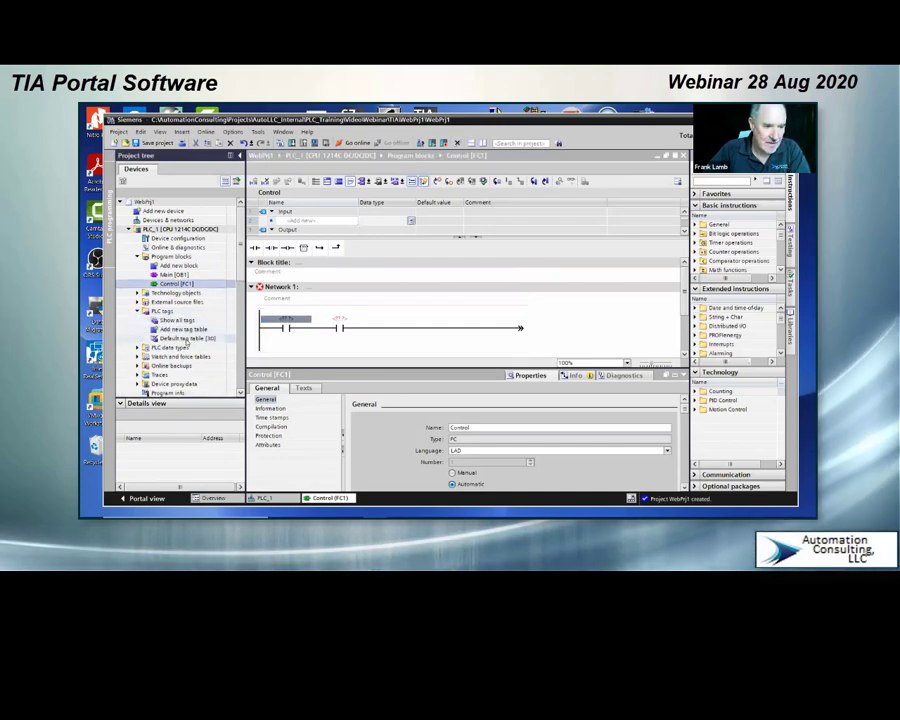
{"action": "left_click", "coordinate": [186, 339]}
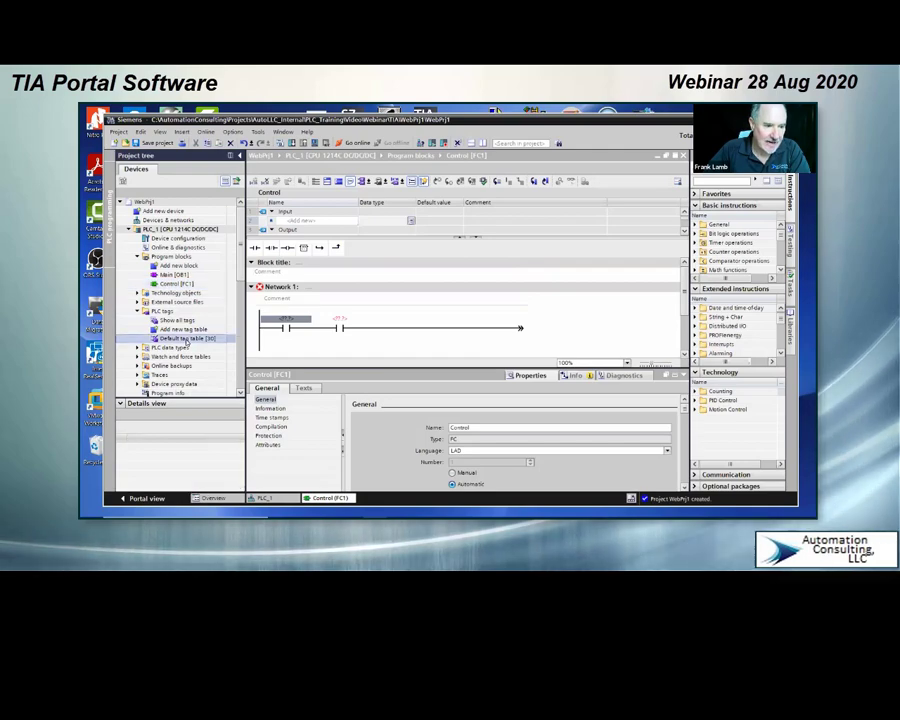
{"action": "double_click", "coordinate": [186, 339]}
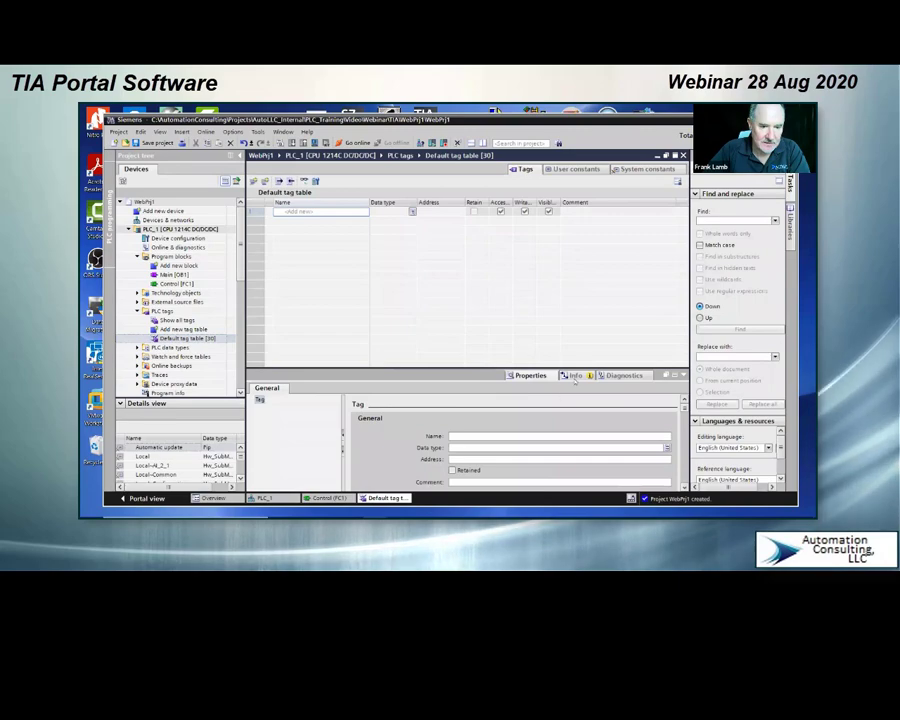
Step: Examine the default tag table's user constants and its full list of system constants
{"action": "left_click", "coordinate": [578, 169]}
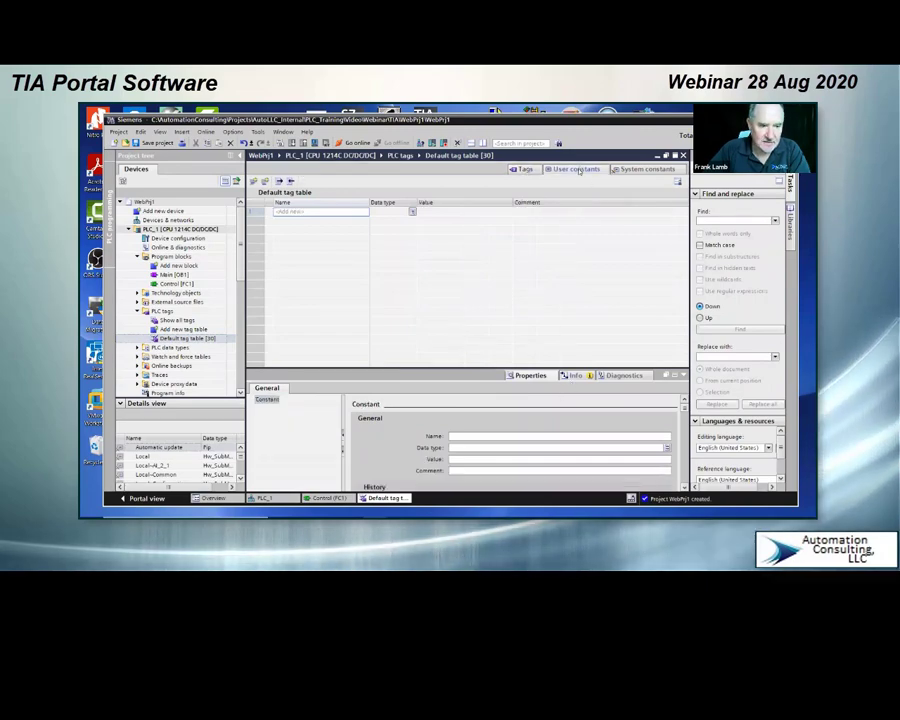
{"action": "left_click", "coordinate": [636, 171]}
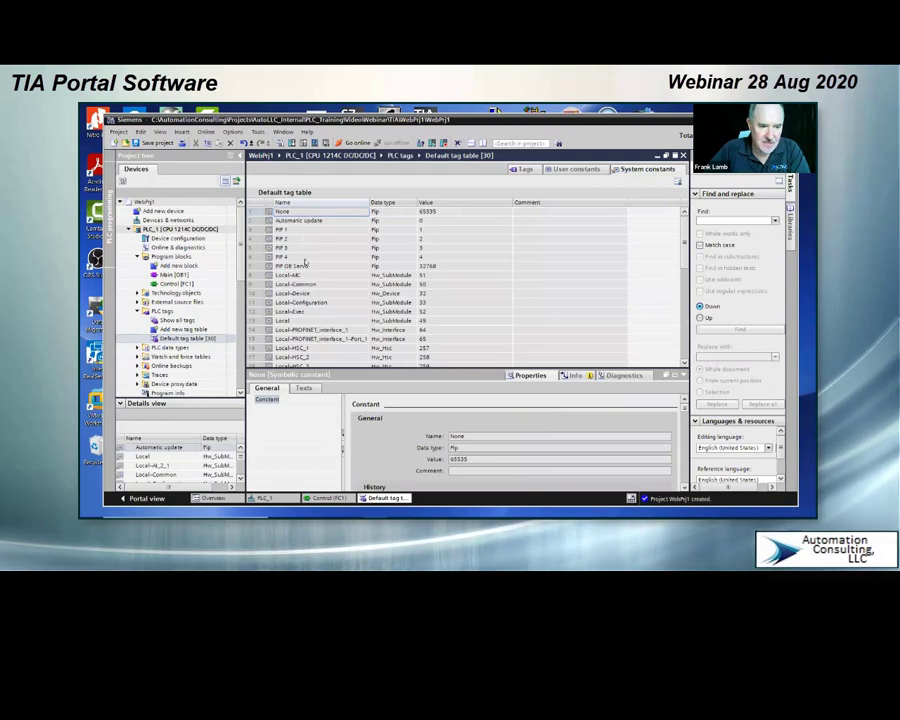
{"action": "scroll", "coordinate": [322, 285], "scroll_direction": "down", "scroll_amount": 1}
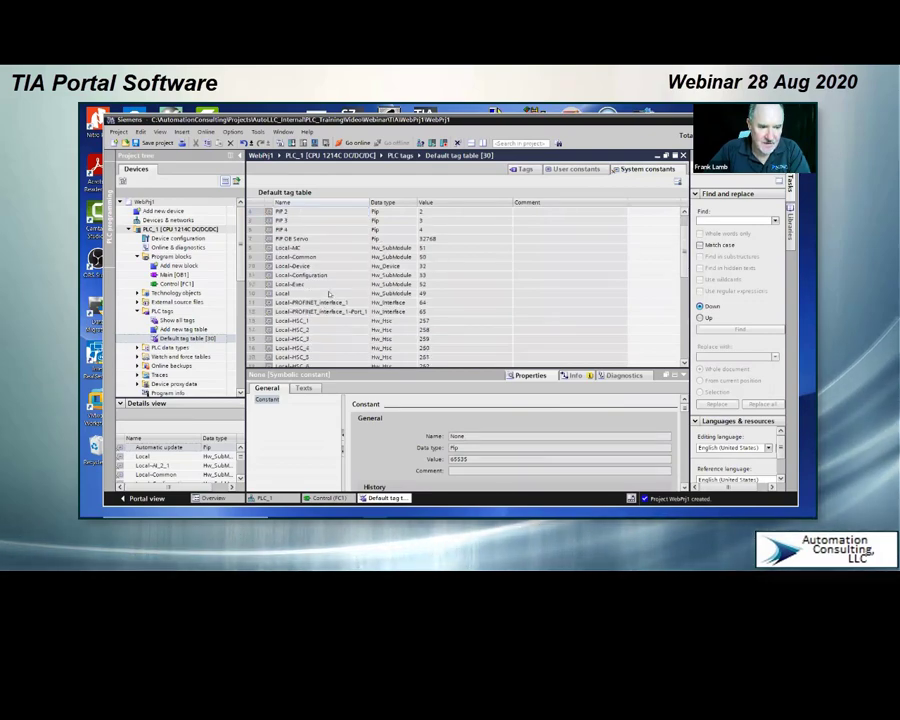
{"action": "scroll", "coordinate": [330, 294], "scroll_direction": "down", "scroll_amount": 1}
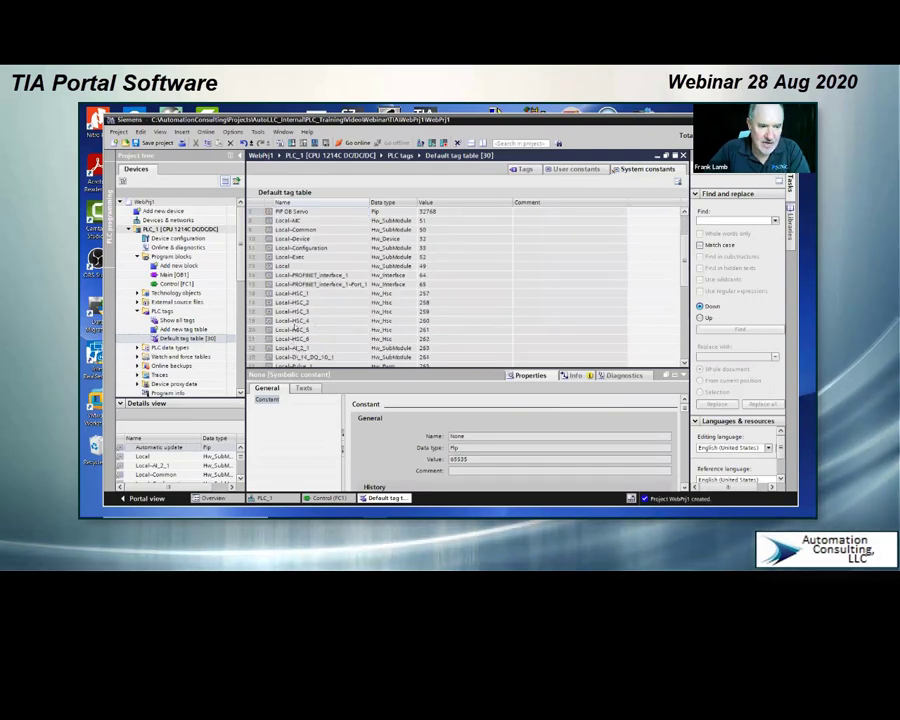
{"action": "scroll", "coordinate": [297, 329], "scroll_direction": "down", "scroll_amount": 1}
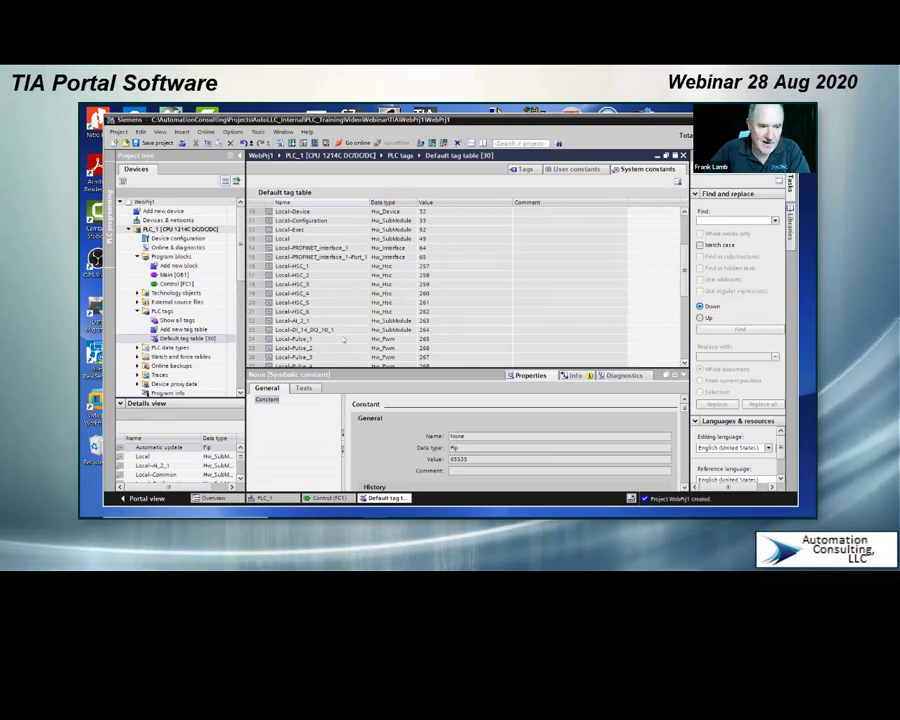
{"action": "scroll", "coordinate": [330, 288], "scroll_direction": "down", "scroll_amount": 2}
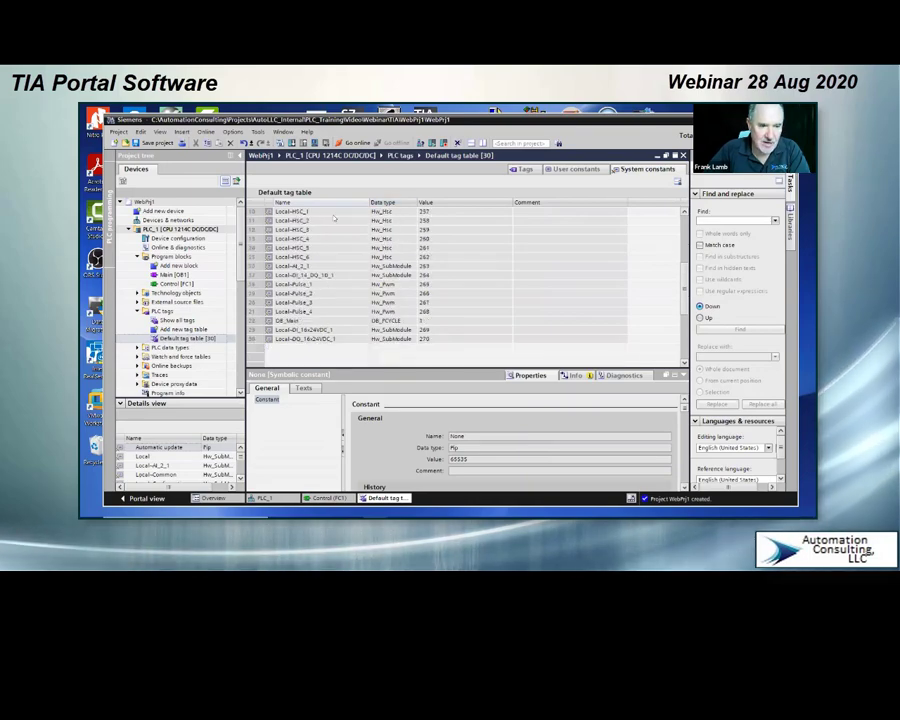
{"action": "scroll", "coordinate": [333, 217], "scroll_direction": "up", "scroll_amount": 6}
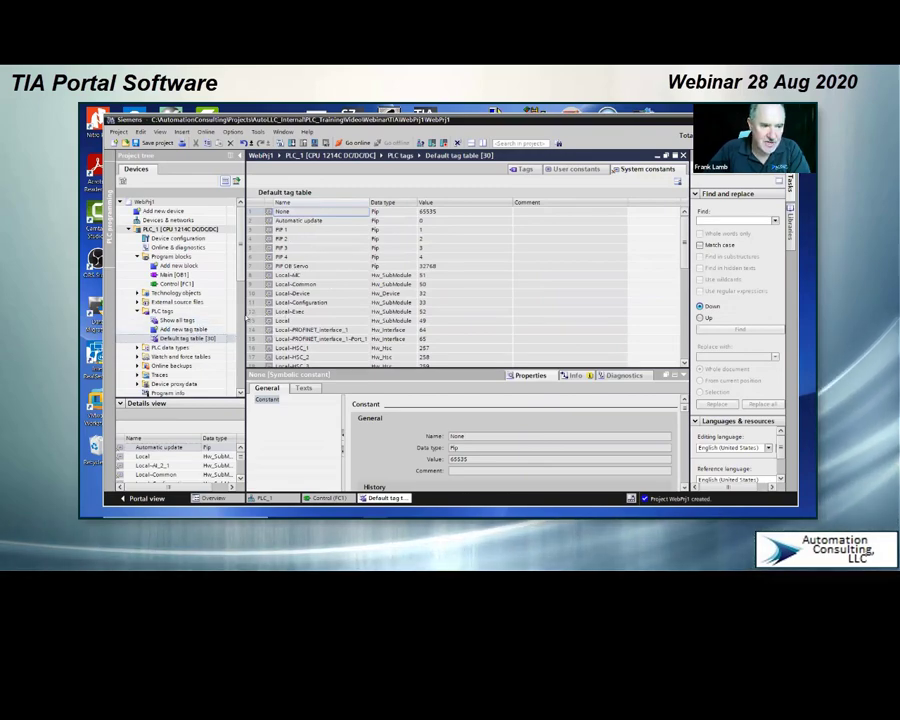
Step: Enable the system memory byte and clock memory byte in PLC_1's CPU properties, review their bit assignments, and save the project
{"action": "scroll", "coordinate": [230, 300], "scroll_direction": "down", "scroll_amount": 7}
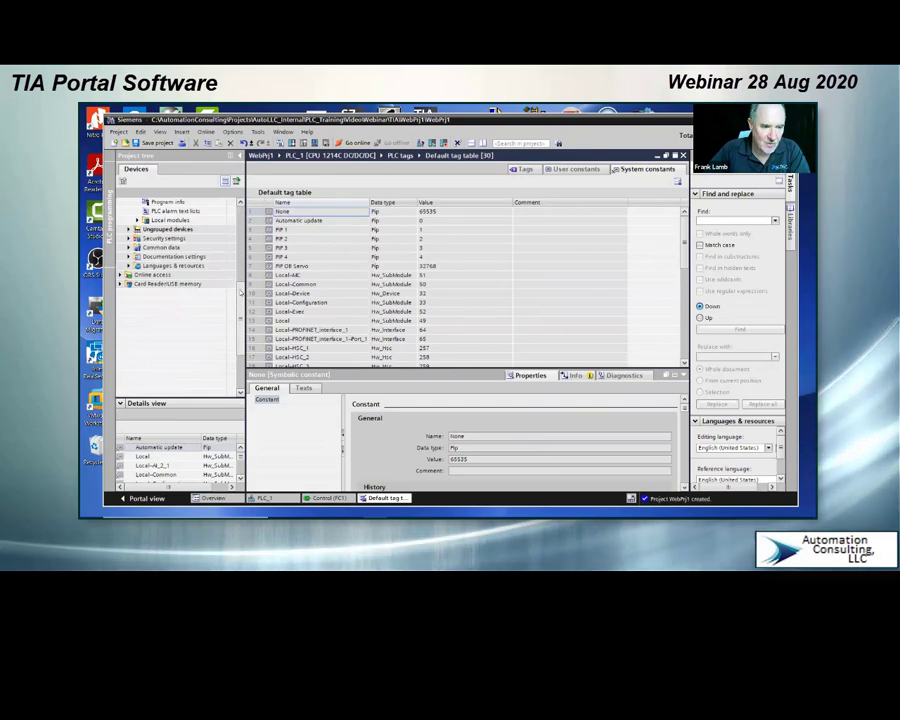
{"action": "scroll", "coordinate": [237, 210], "scroll_direction": "up", "scroll_amount": 7}
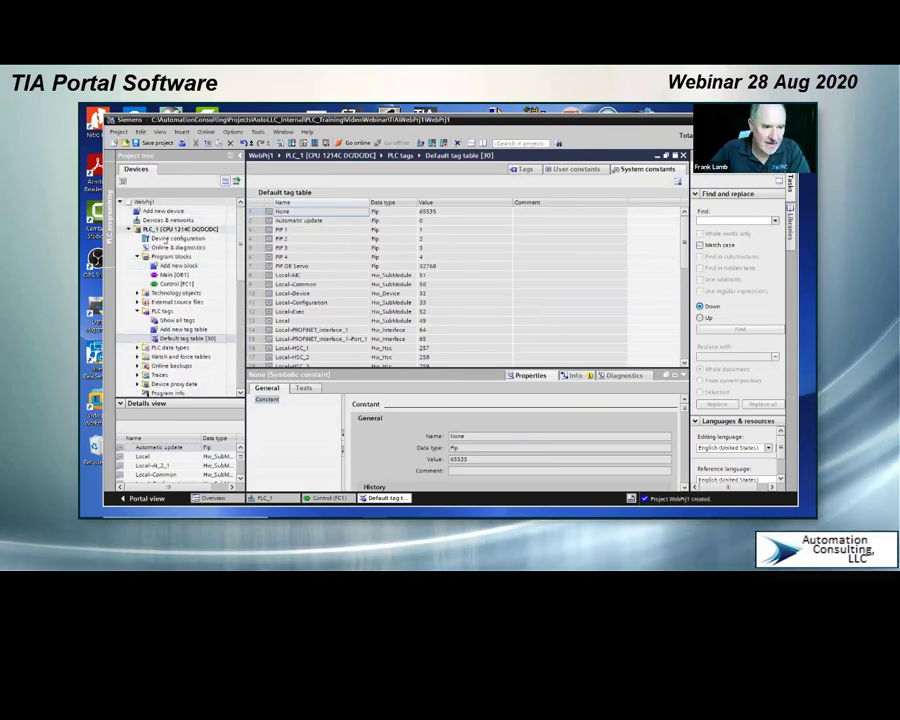
{"action": "left_click", "coordinate": [165, 238]}
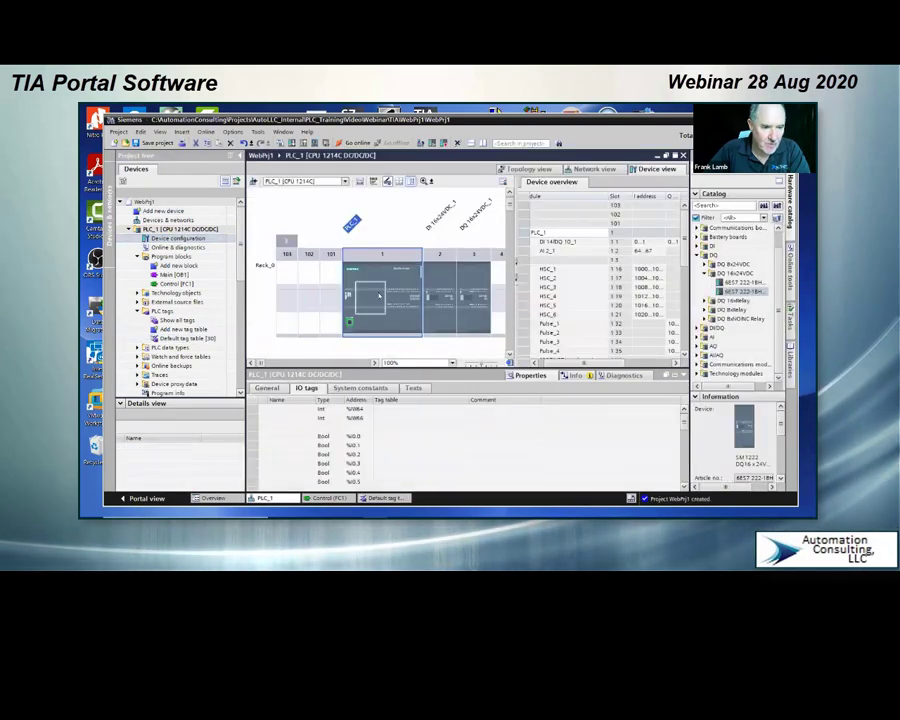
{"action": "left_click", "coordinate": [397, 324]}
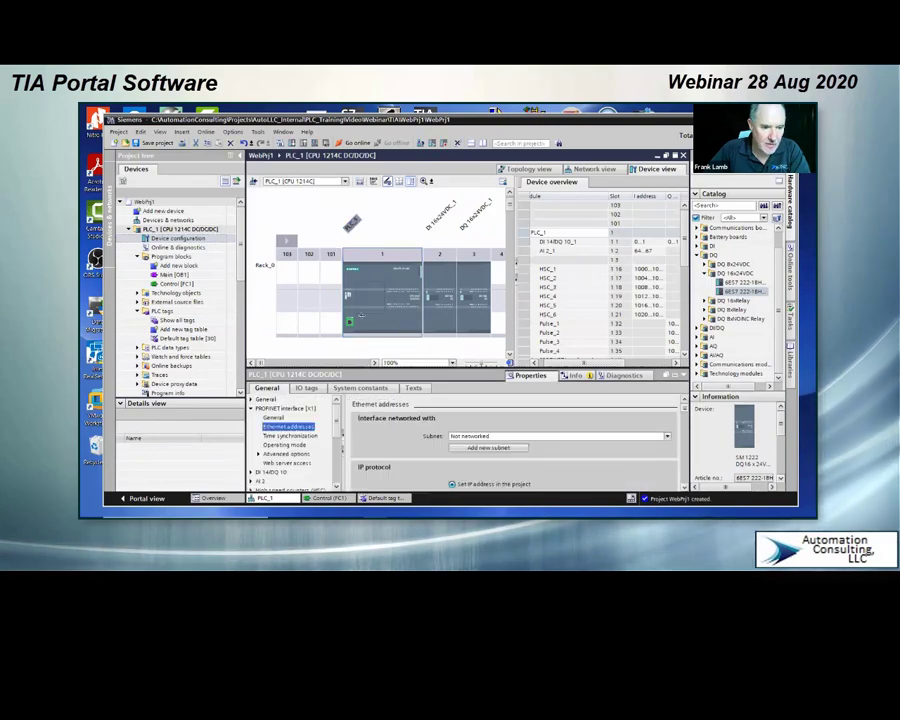
{"action": "left_click_drag", "start_coordinate": [361, 316], "coordinate": [361, 252]}
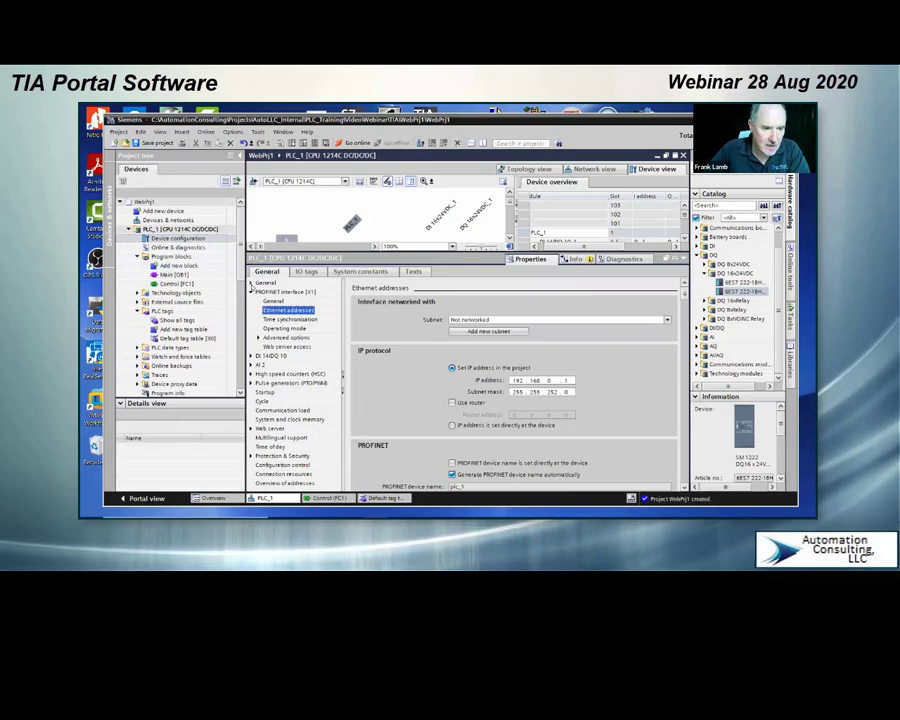
{"action": "left_click", "coordinate": [251, 283]}
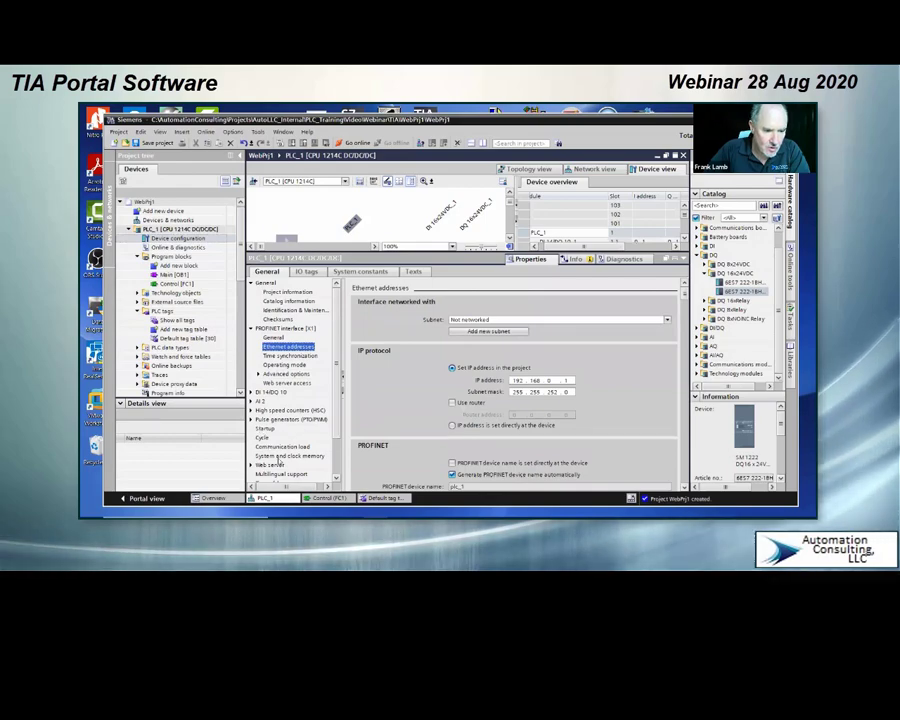
{"action": "left_click", "coordinate": [282, 456]}
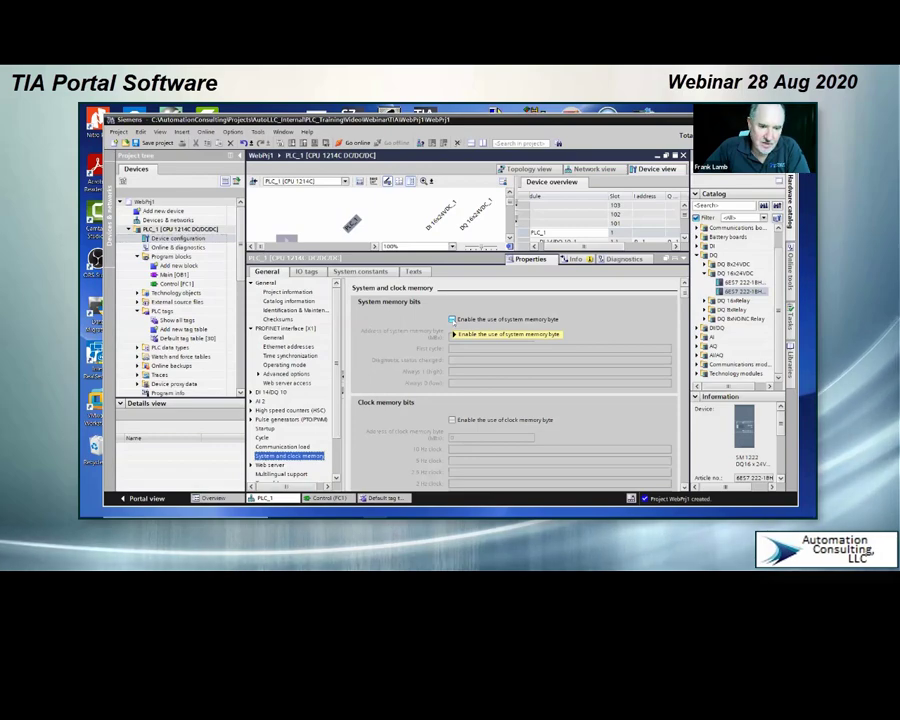
{"action": "mouse_move", "coordinate": [455, 334]}
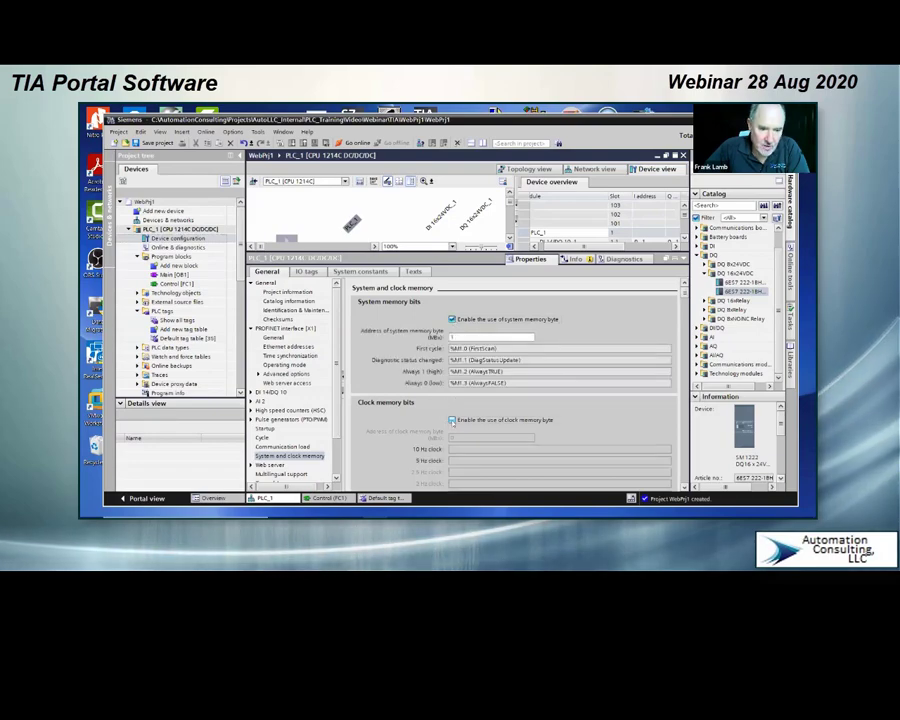
{"action": "left_click", "coordinate": [452, 420]}
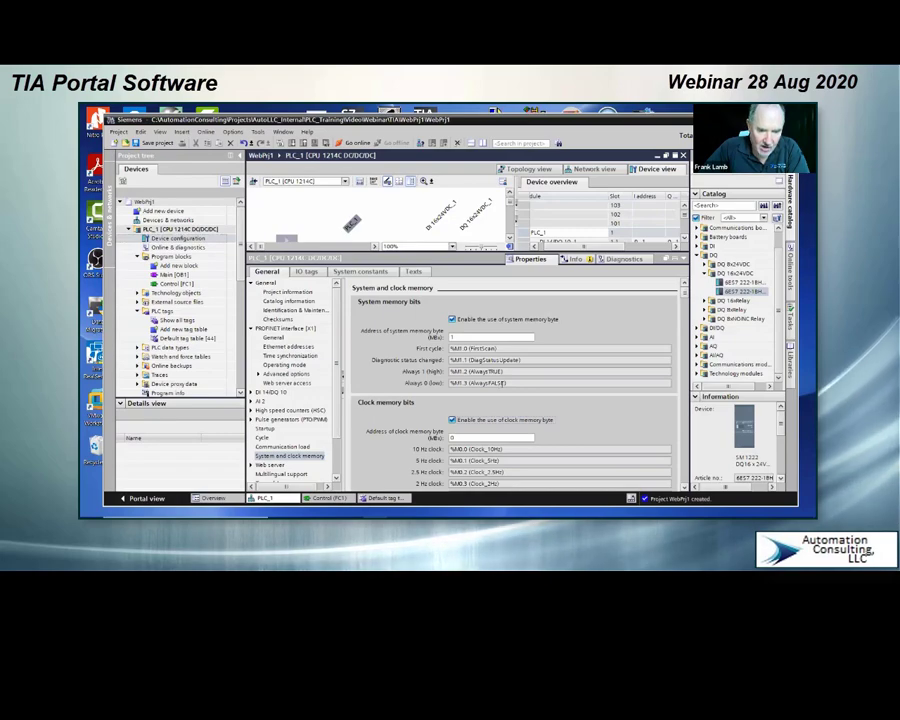
{"action": "left_click", "coordinate": [504, 383]}
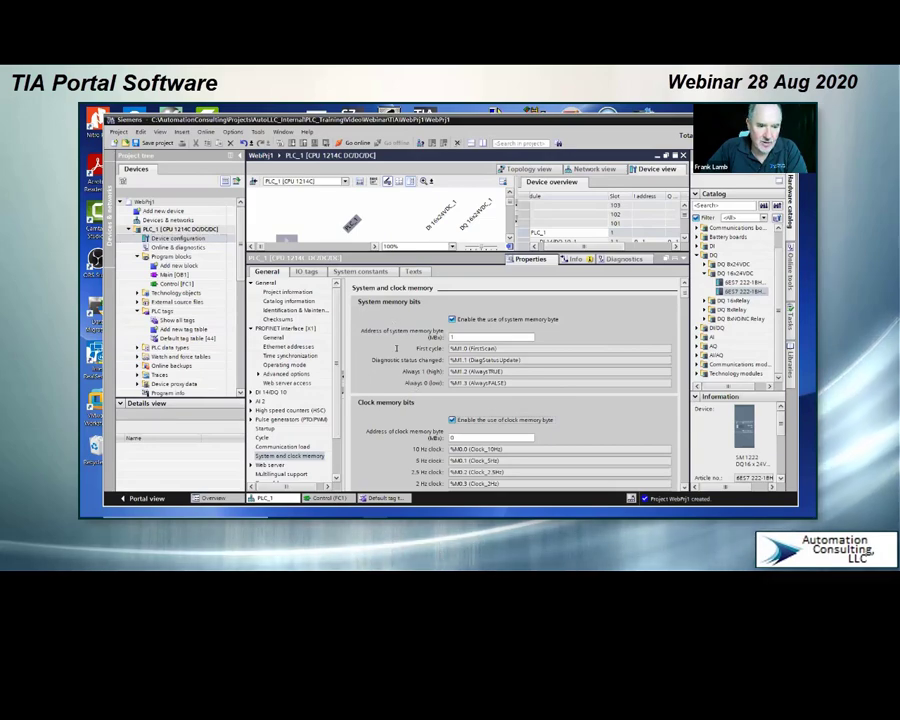
{"action": "scroll", "coordinate": [474, 432], "scroll_direction": "down", "scroll_amount": 1}
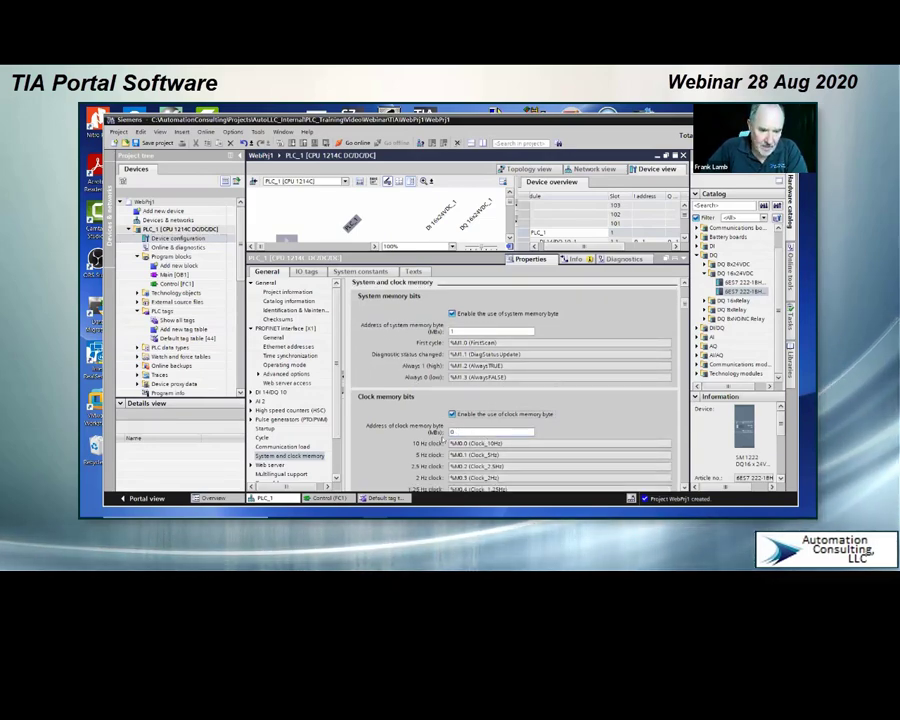
{"action": "scroll", "coordinate": [441, 440], "scroll_direction": "down", "scroll_amount": 3}
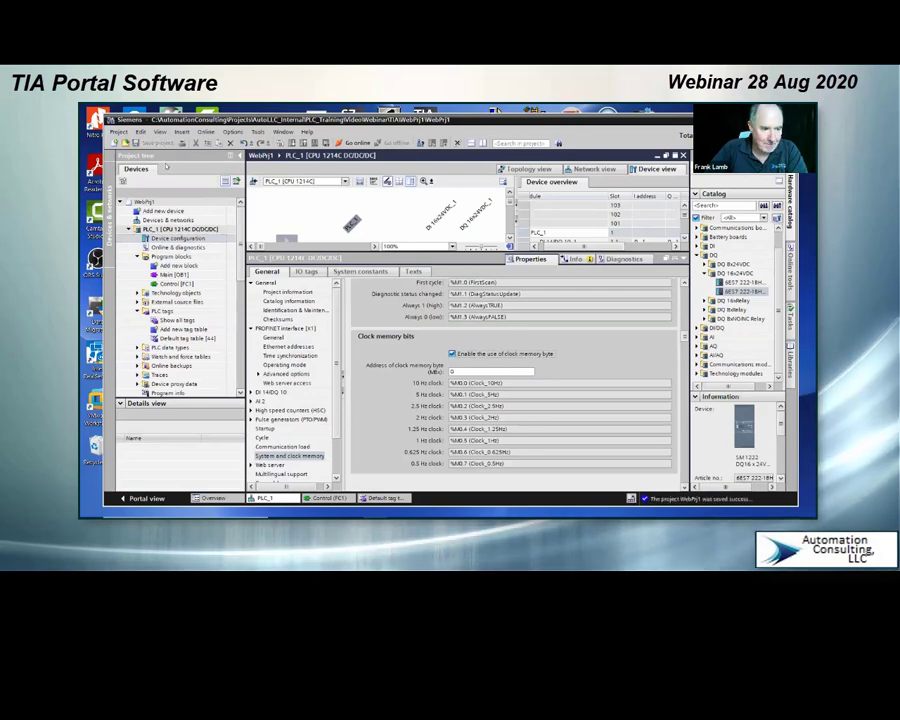
Step: Show all of PLC_1's tags in an enlarged table and examine the system and clock memory tags
{"action": "scroll", "coordinate": [197, 292], "scroll_direction": "down", "scroll_amount": 3}
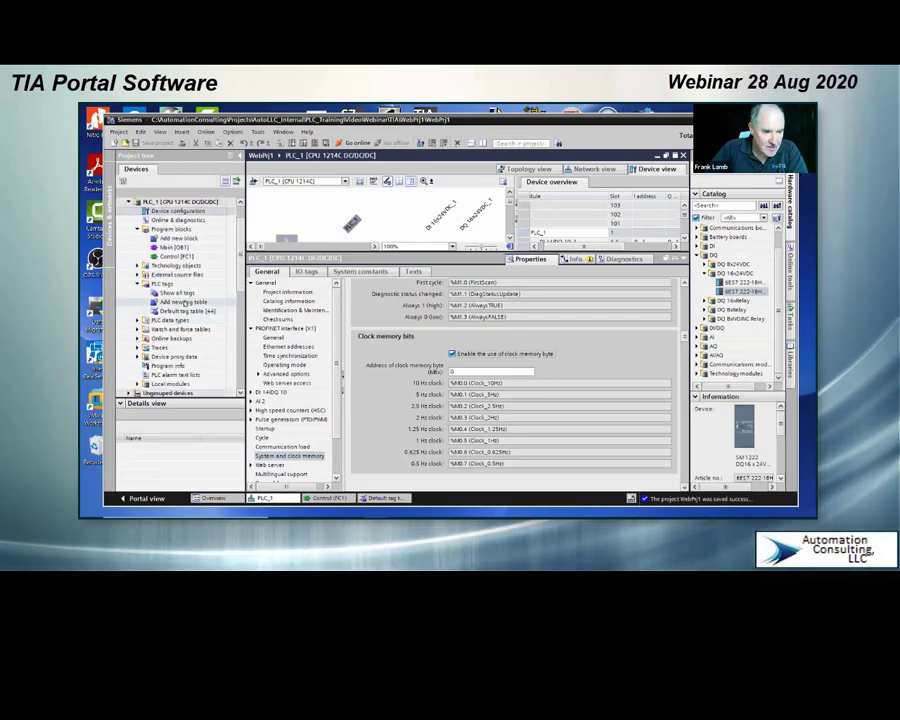
{"action": "double_click", "coordinate": [184, 297]}
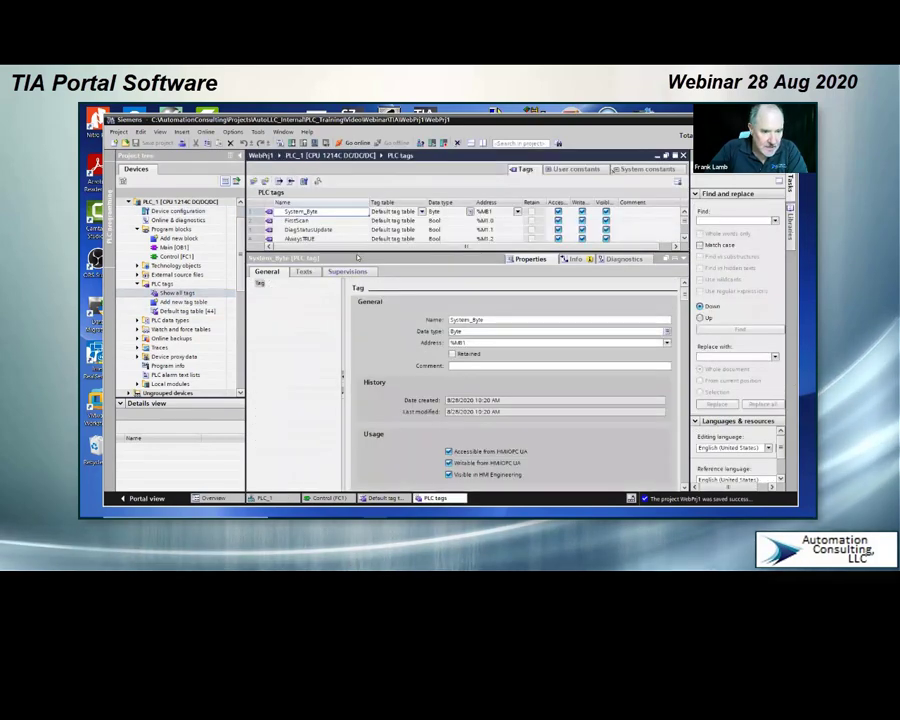
{"action": "left_click_drag", "start_coordinate": [358, 257], "coordinate": [365, 350]}
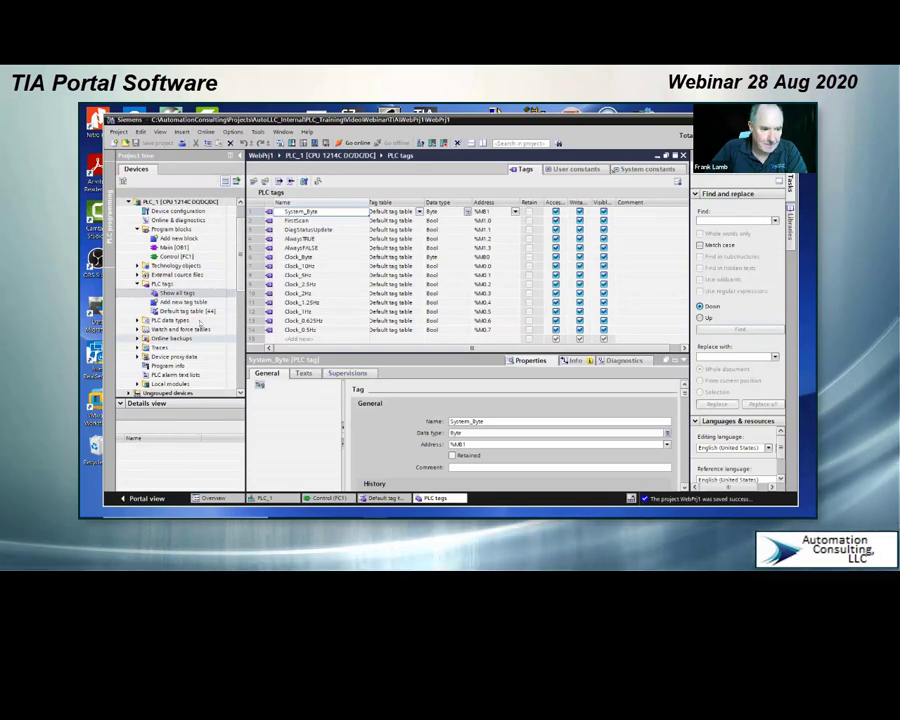
{"action": "left_click", "coordinate": [186, 313]}
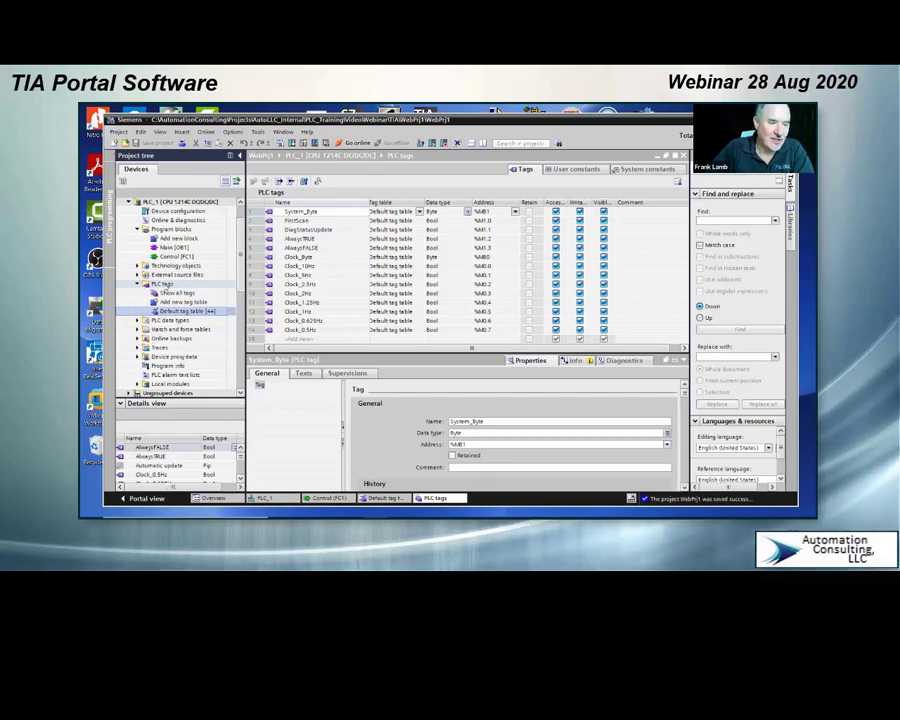
Step: Add a group named System under PLC_1's PLC tags and expand it
{"action": "left_click", "coordinate": [167, 287]}
{"action": "right_click", "coordinate": [166, 286]}
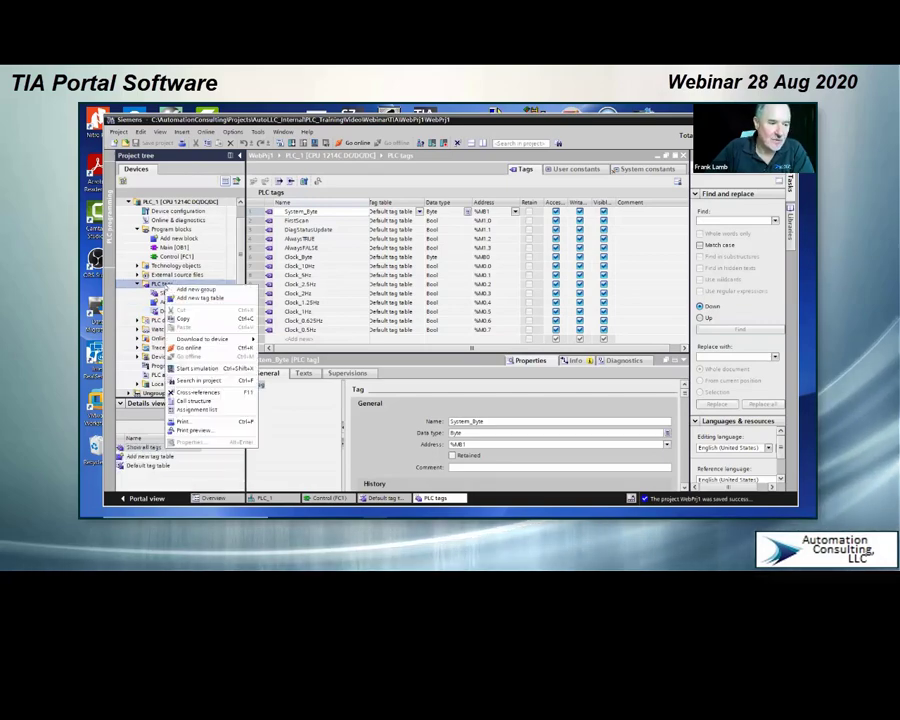
{"action": "left_click", "coordinate": [195, 289]}
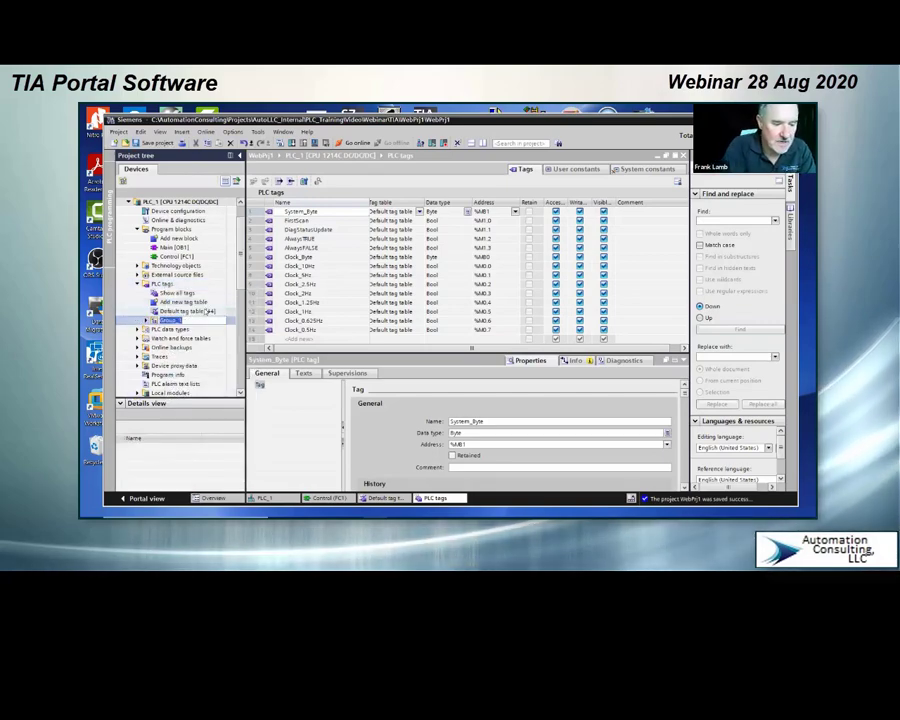
{"action": "type", "text": "Sys"}
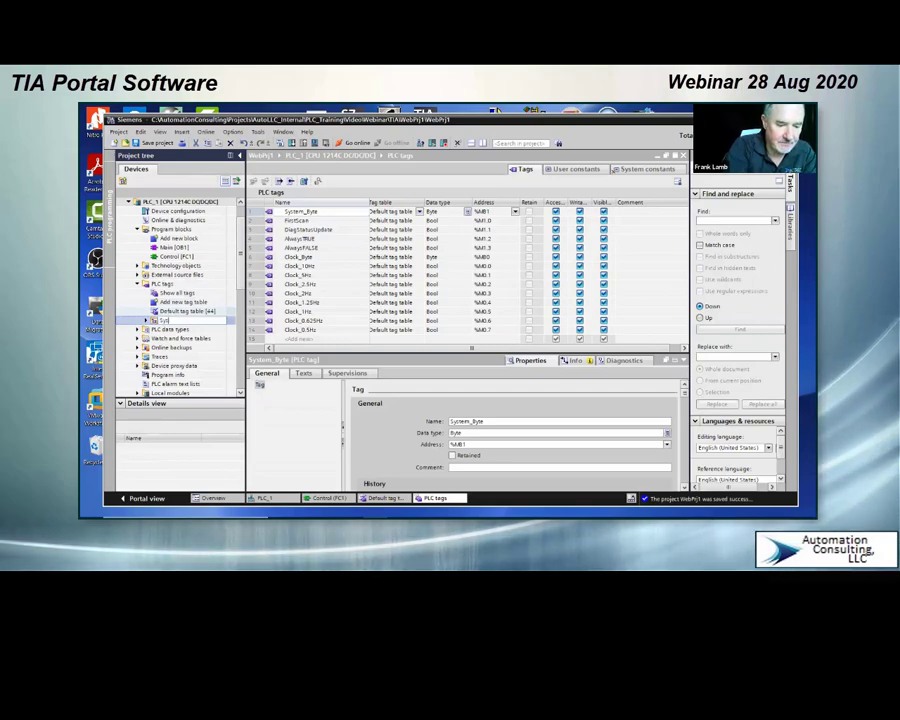
{"action": "type", "text": "tem"}
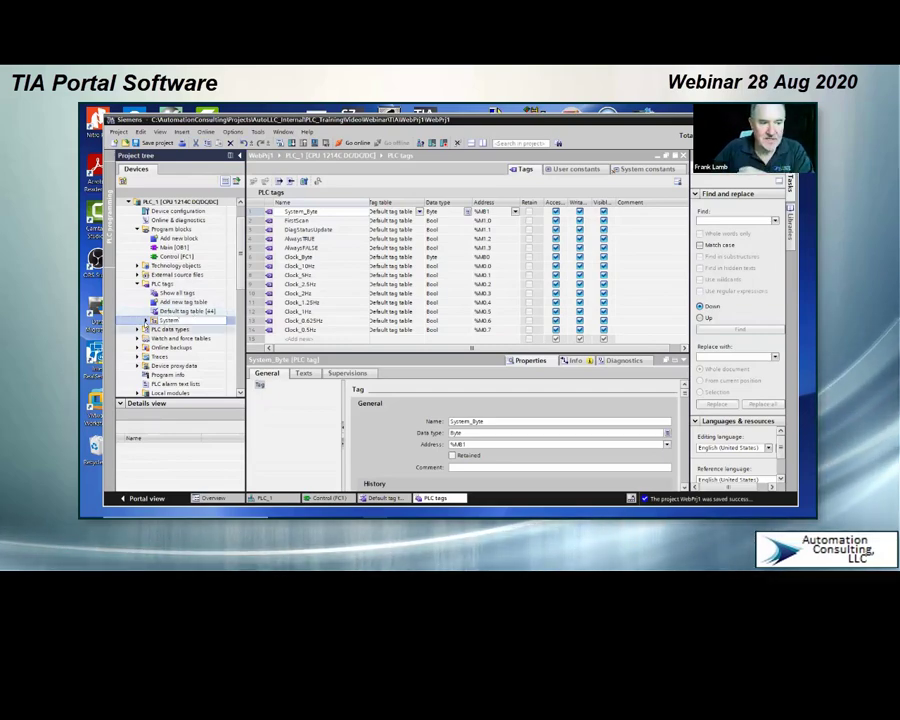
{"action": "left_click", "coordinate": [146, 321]}
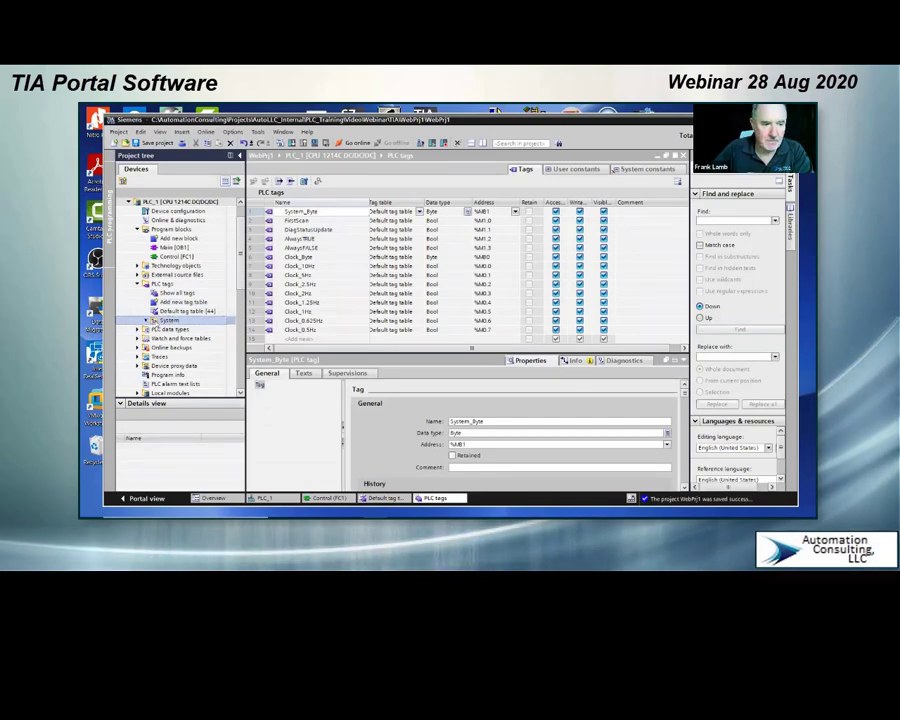
Step: Add a Bool tag named NewTag at the end of the list of all PLC tags
{"action": "left_click", "coordinate": [181, 296]}
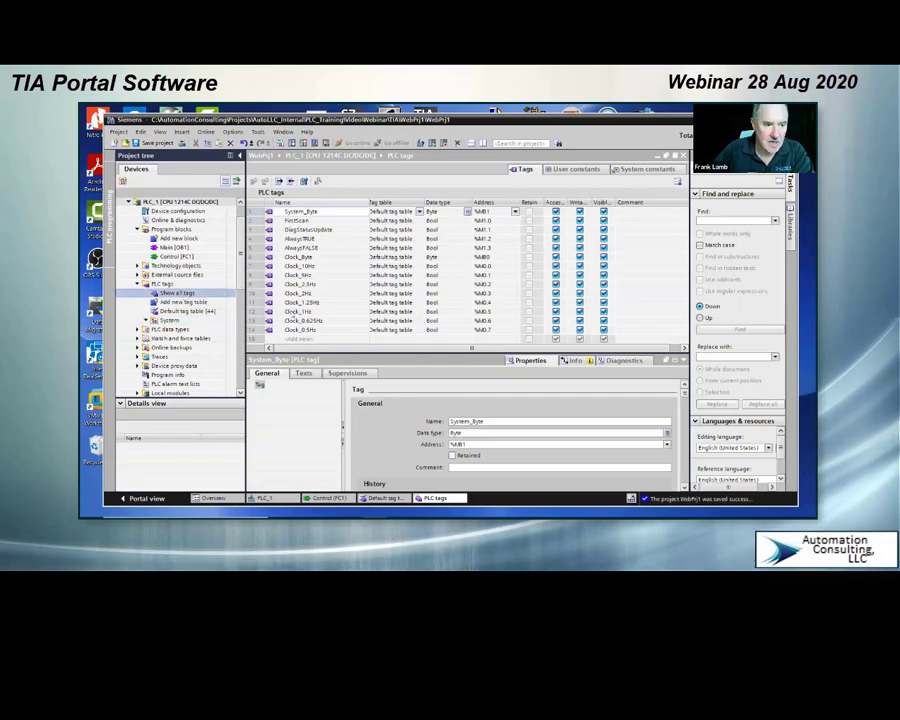
{"action": "left_click", "coordinate": [292, 340]}
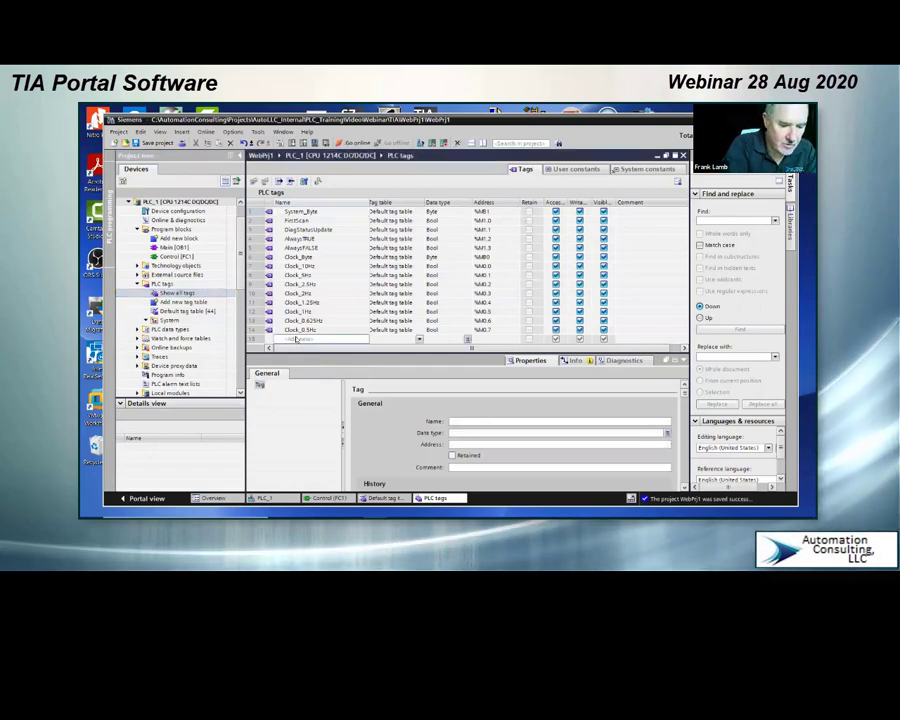
{"action": "type", "text": "New1"}
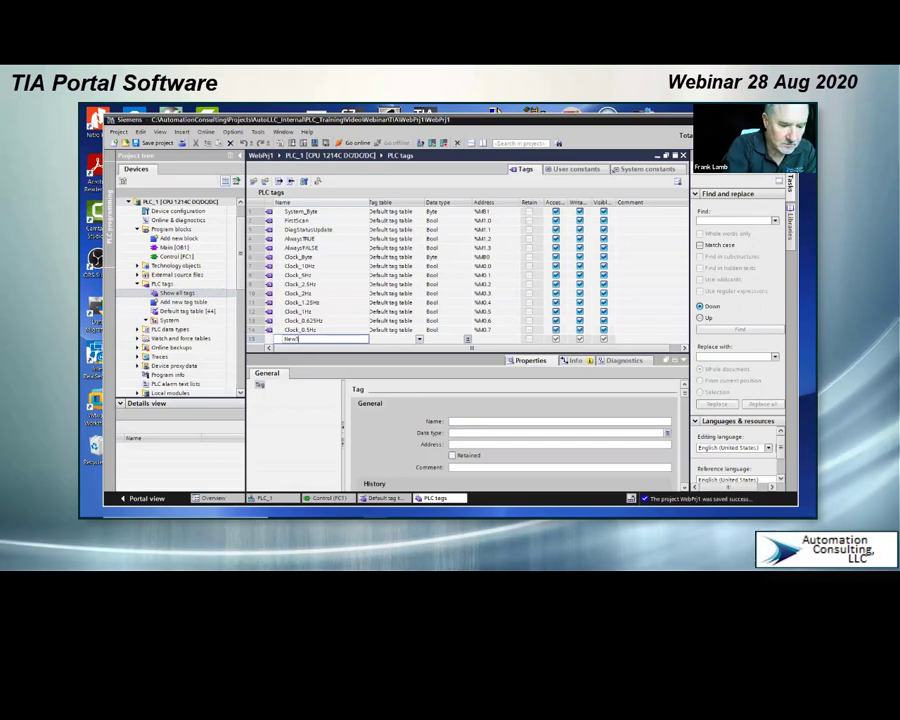
{"action": "type", "text": "ag"}
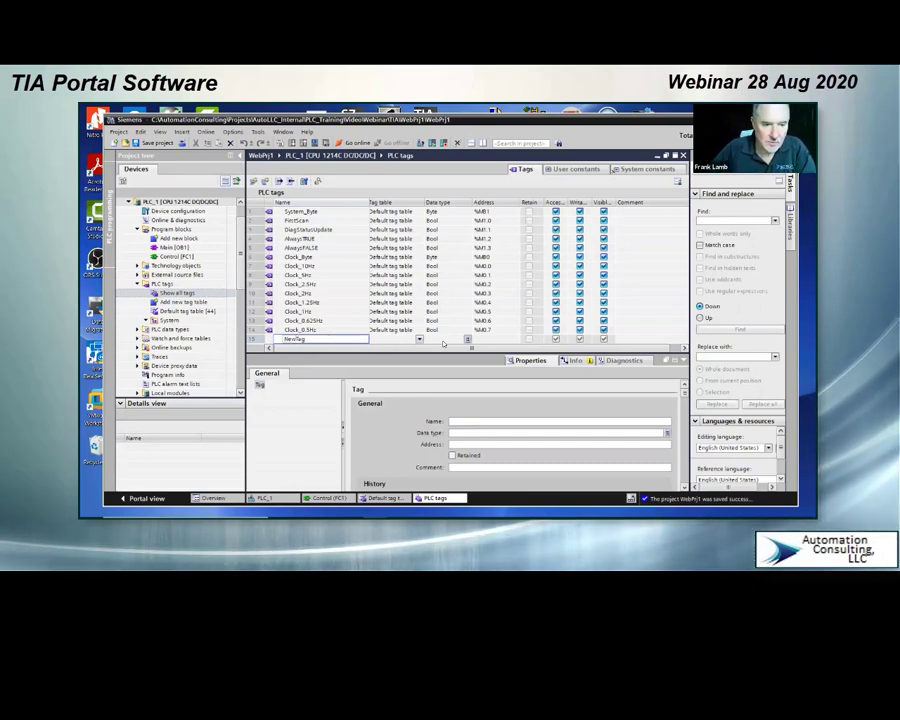
{"action": "key", "text": "Return"}
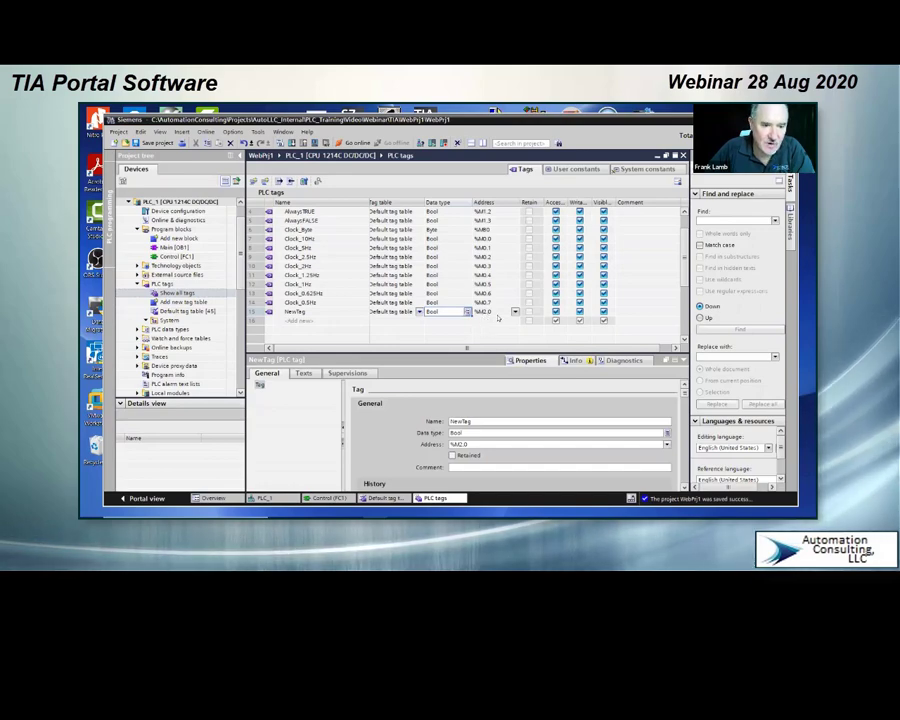
Step: Examine the operand identifier choices for NewTag's address and keep it in M memory
{"action": "left_click", "coordinate": [514, 312]}
{"action": "left_click", "coordinate": [514, 312]}
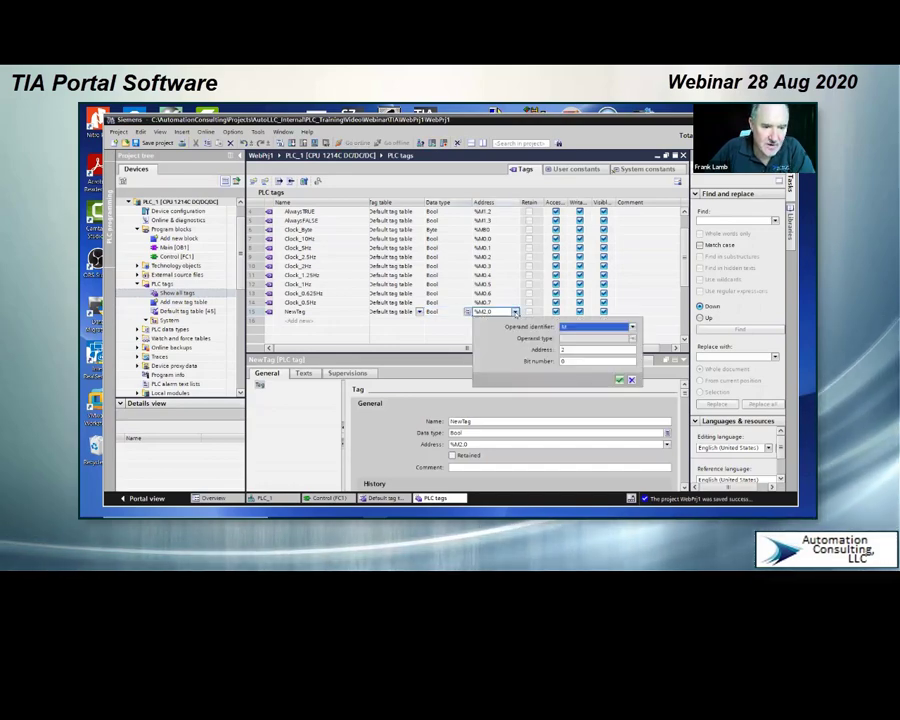
{"action": "left_click", "coordinate": [632, 328]}
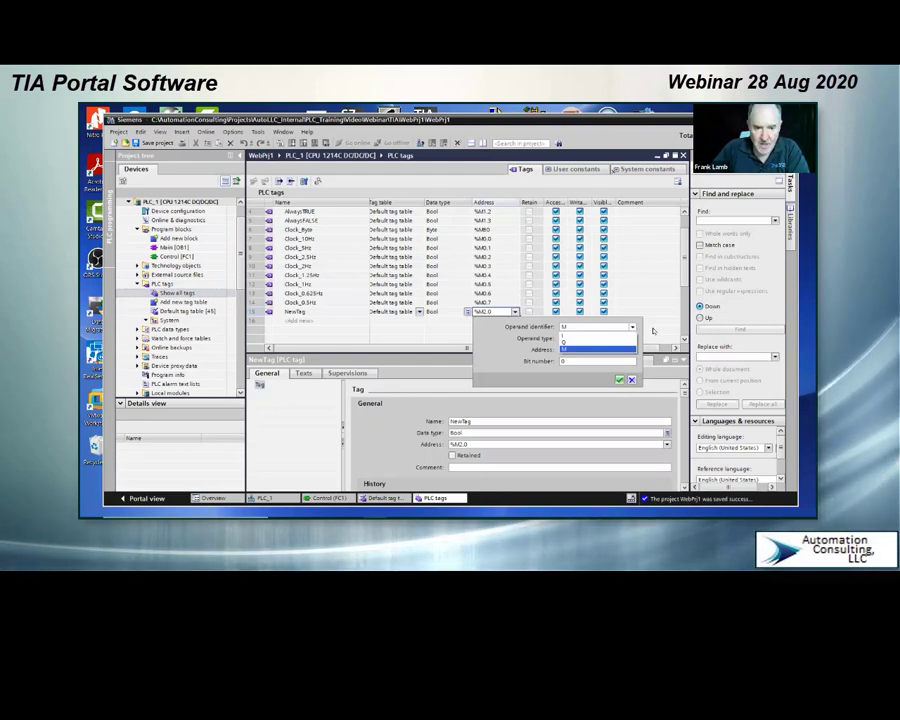
{"action": "key", "text": "Return"}
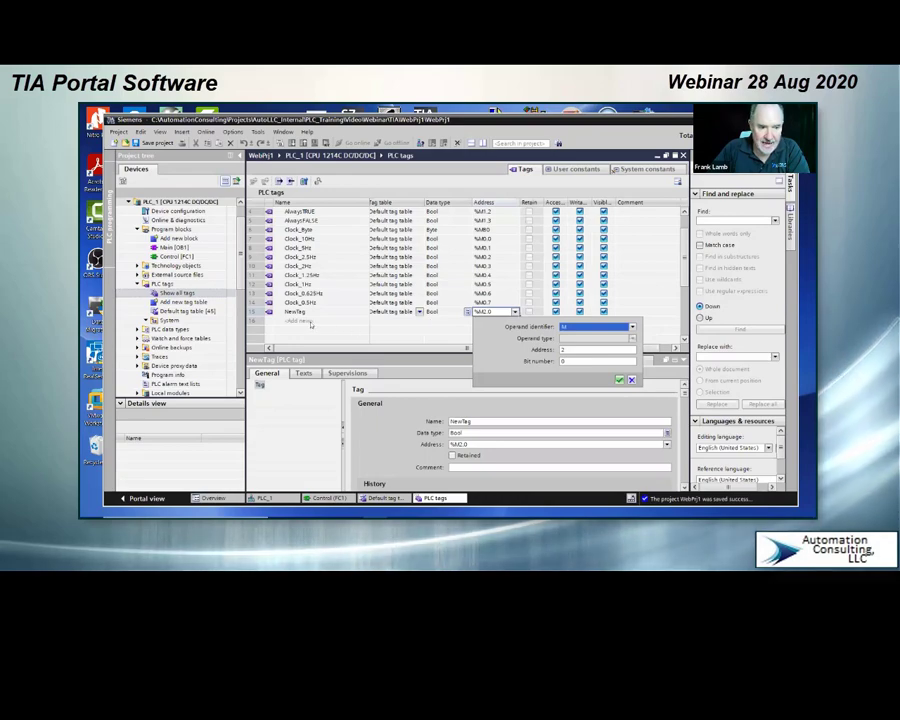
{"action": "key", "text": "Return"}
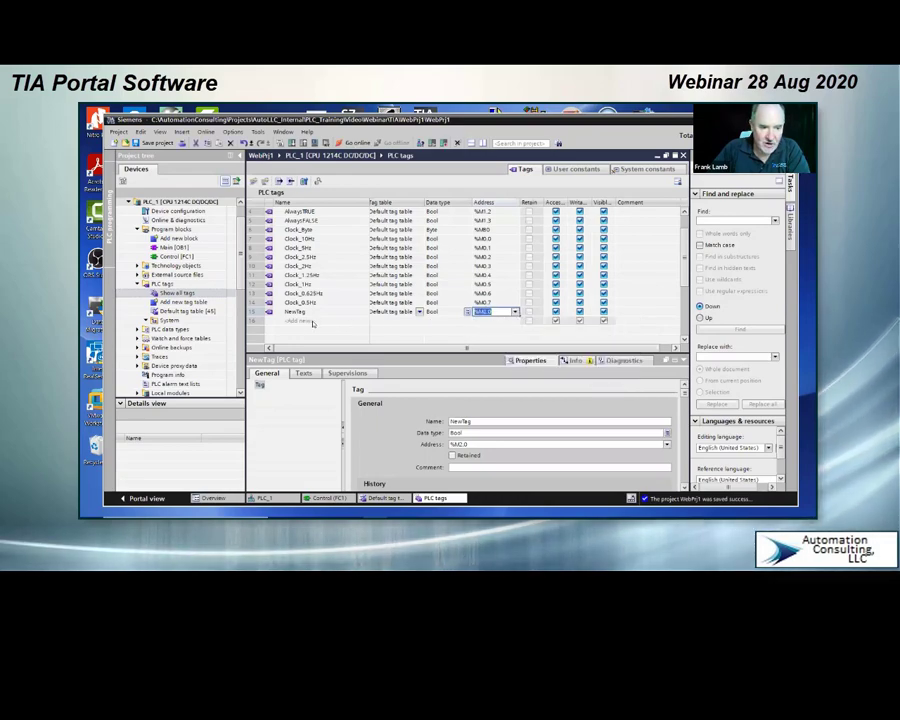
Step: Add a tag named Word1 below NewTag and set its data type to Int
{"action": "left_click", "coordinate": [313, 322]}
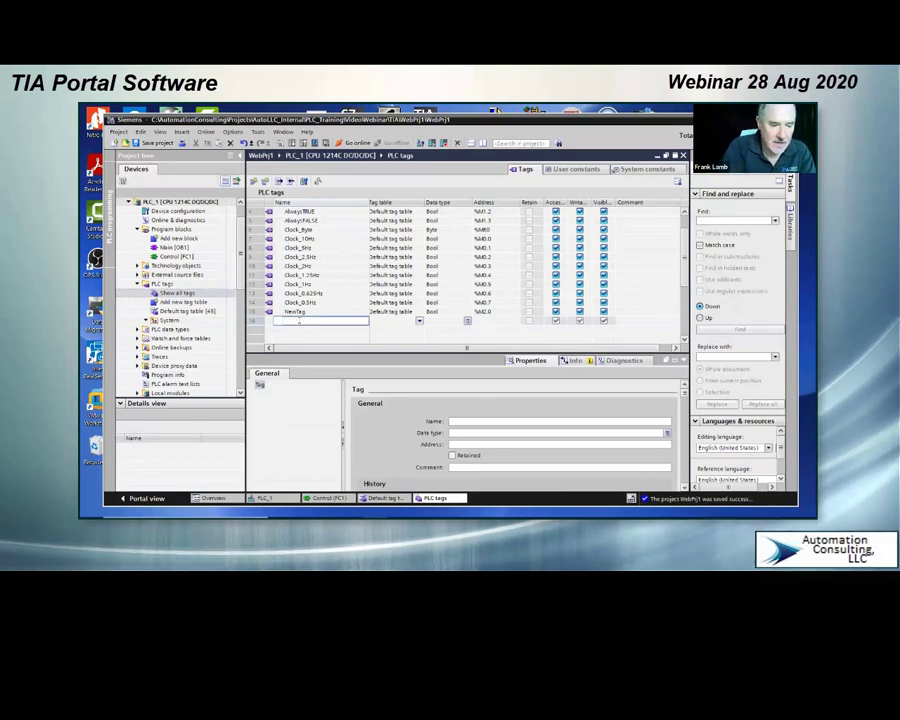
{"action": "type", "text": "W"}
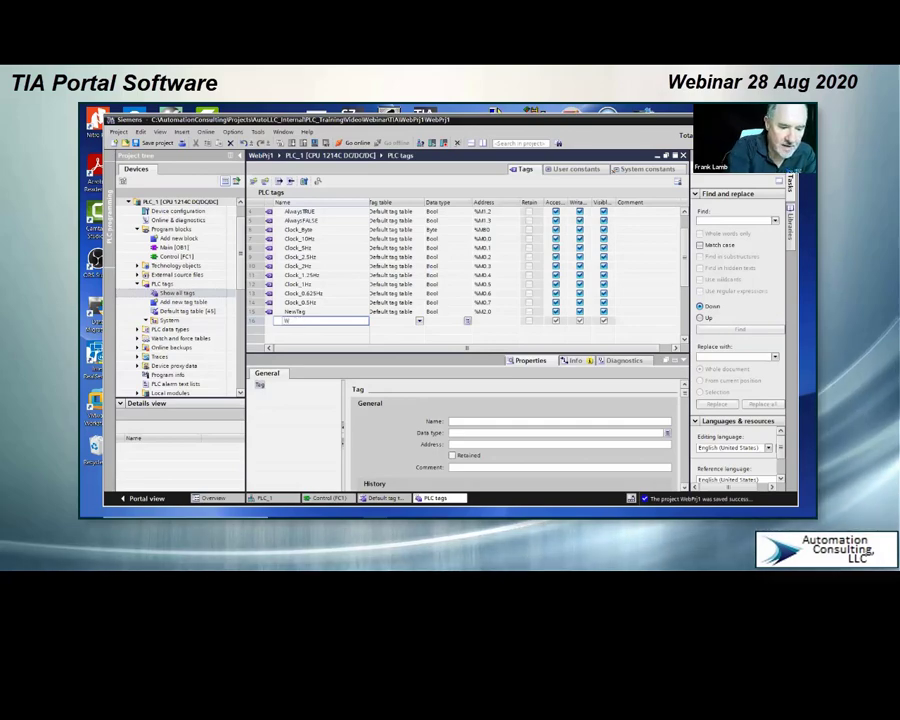
{"action": "type", "text": "ord"}
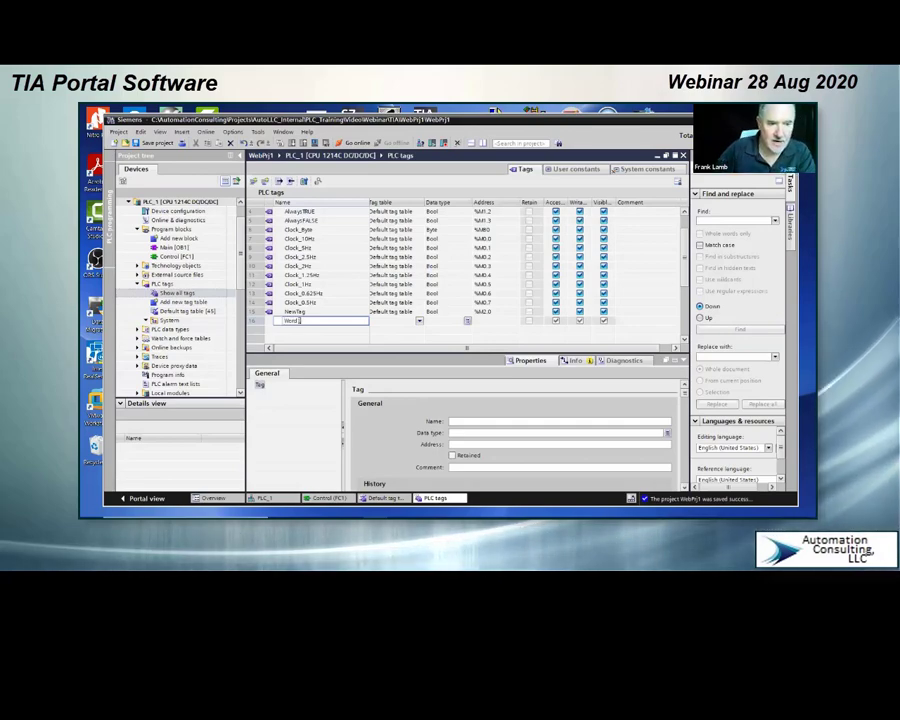
{"action": "key", "text": "Return"}
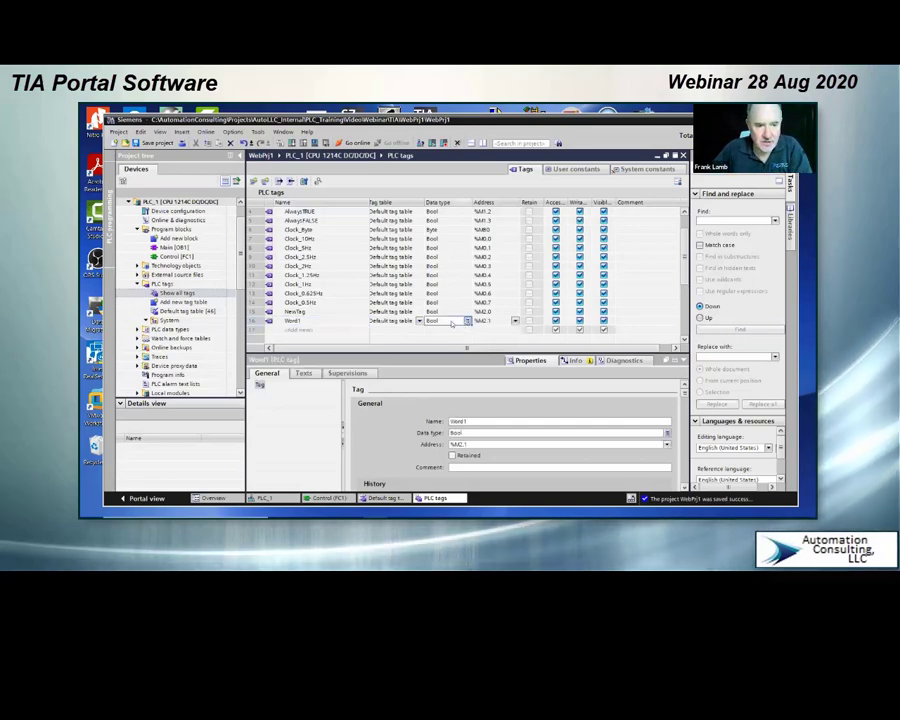
{"action": "left_click", "coordinate": [468, 322]}
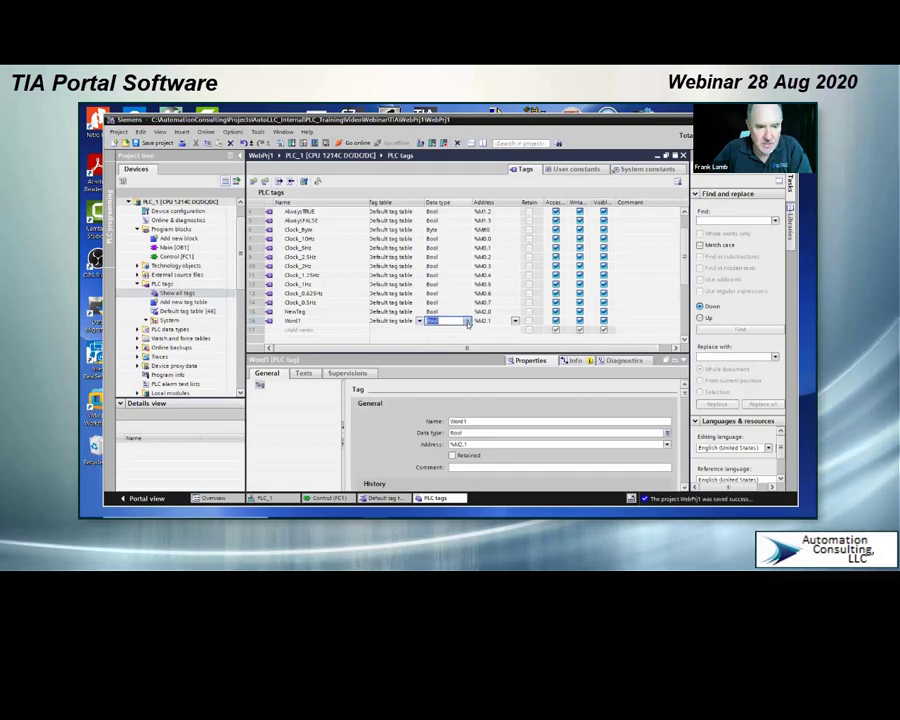
{"action": "left_click", "coordinate": [468, 322]}
{"action": "scroll", "coordinate": [440, 383], "scroll_direction": "down", "scroll_amount": 4}
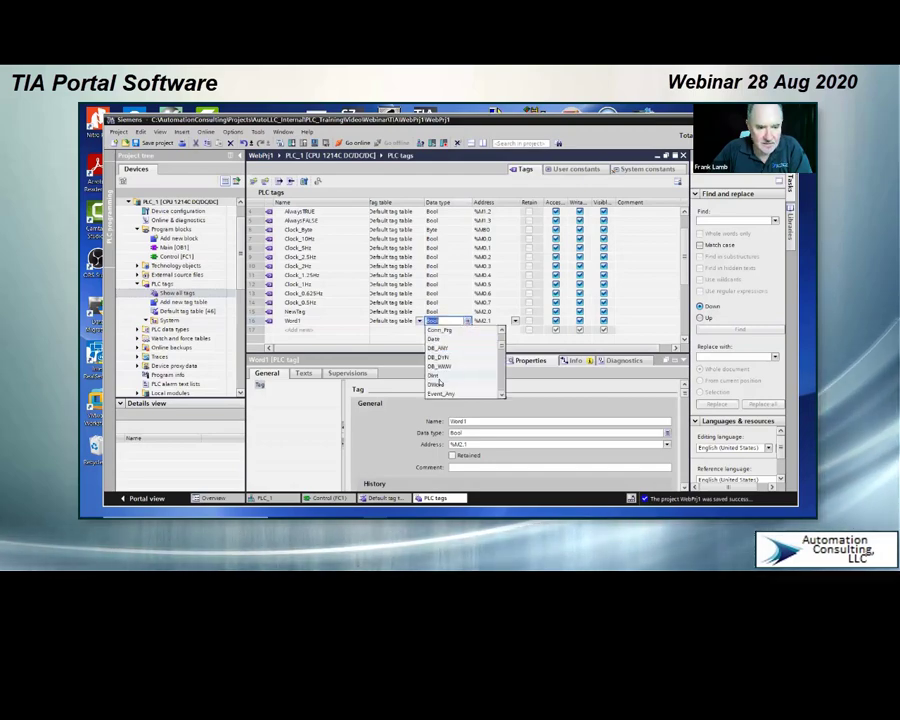
{"action": "scroll", "coordinate": [440, 383], "scroll_direction": "down", "scroll_amount": 8}
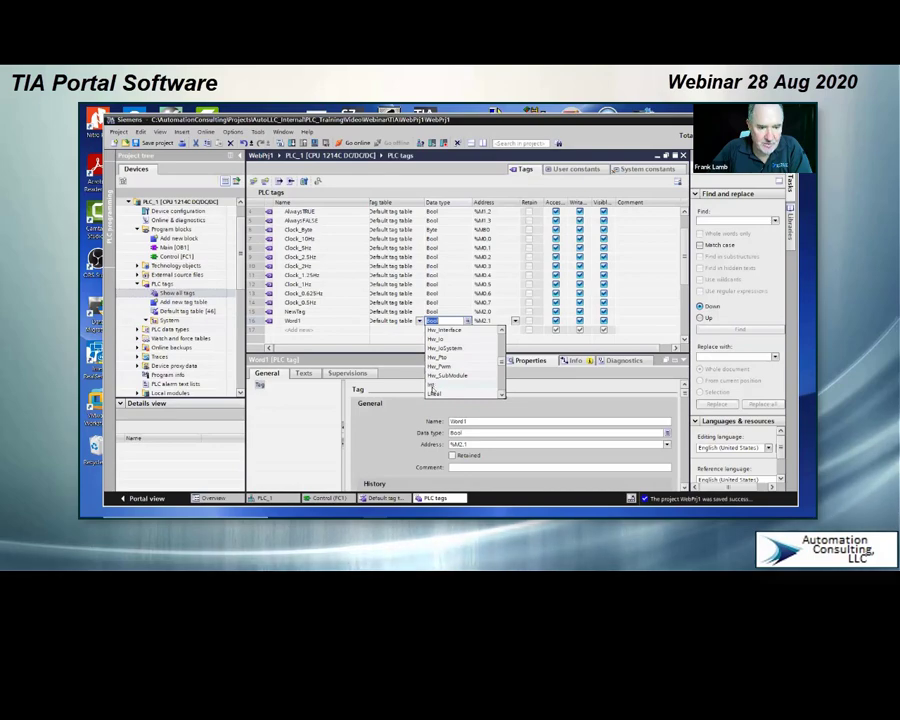
{"action": "left_click", "coordinate": [432, 387]}
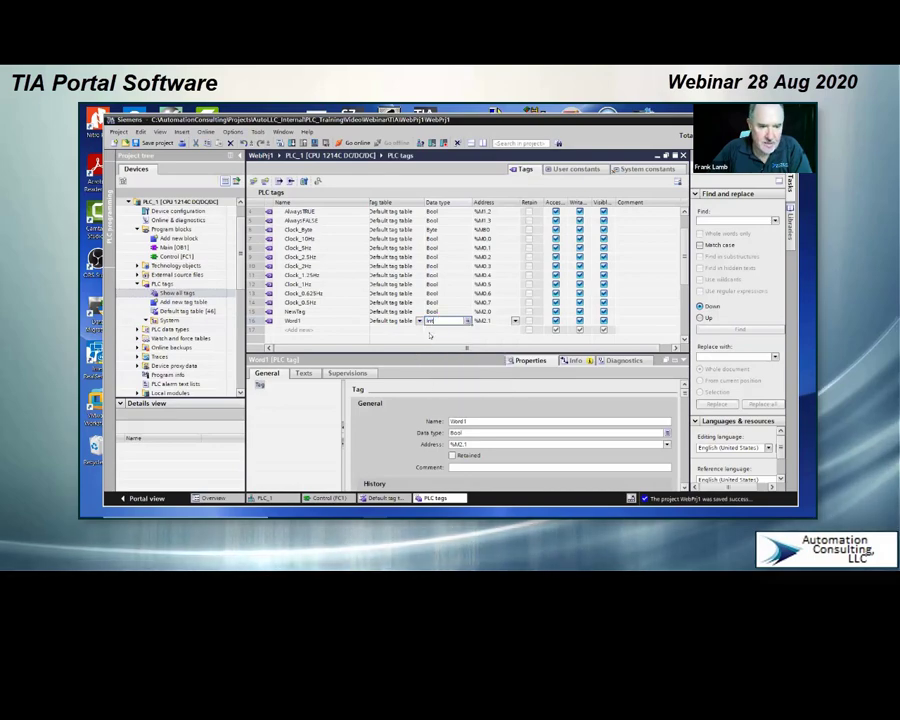
Step: Set Word1's address to memory word 4 (%MW4)
{"action": "left_click", "coordinate": [498, 322]}
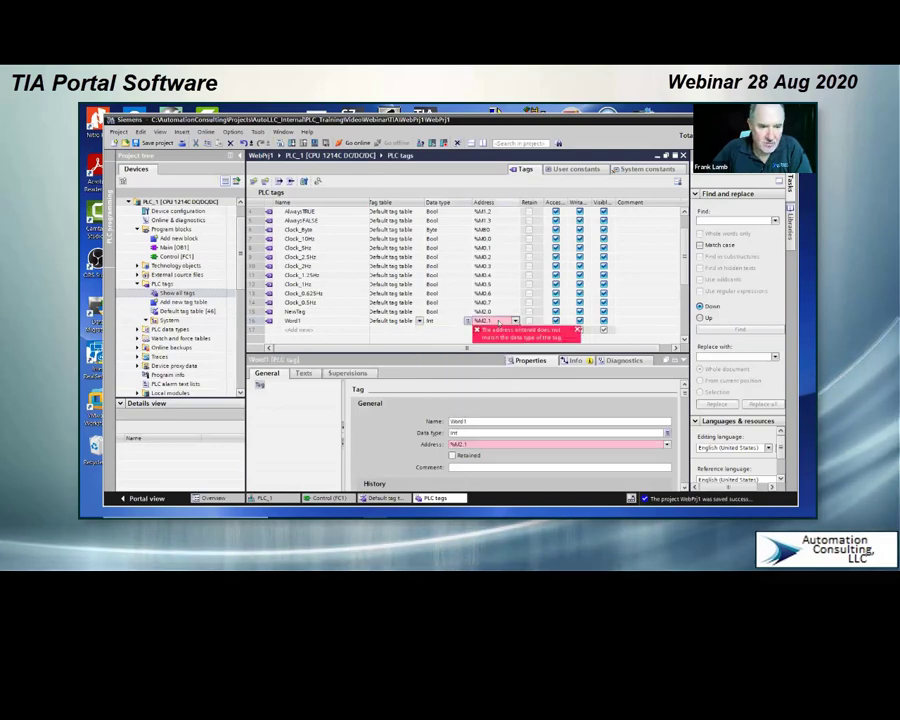
{"action": "left_click", "coordinate": [515, 321]}
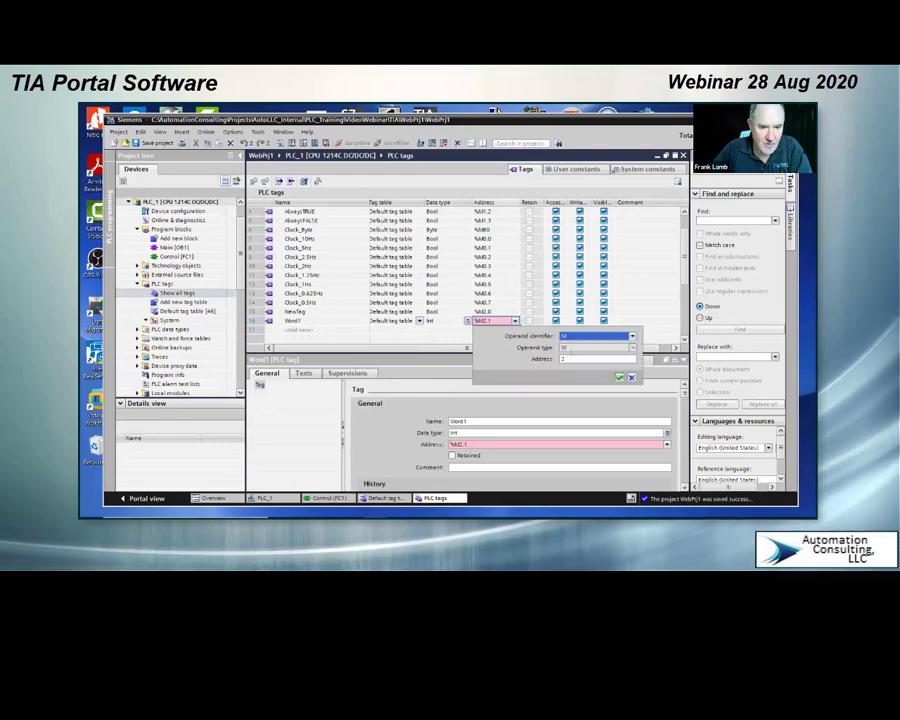
{"action": "key", "text": "BackSpace"}
{"action": "type", "text": "4"}
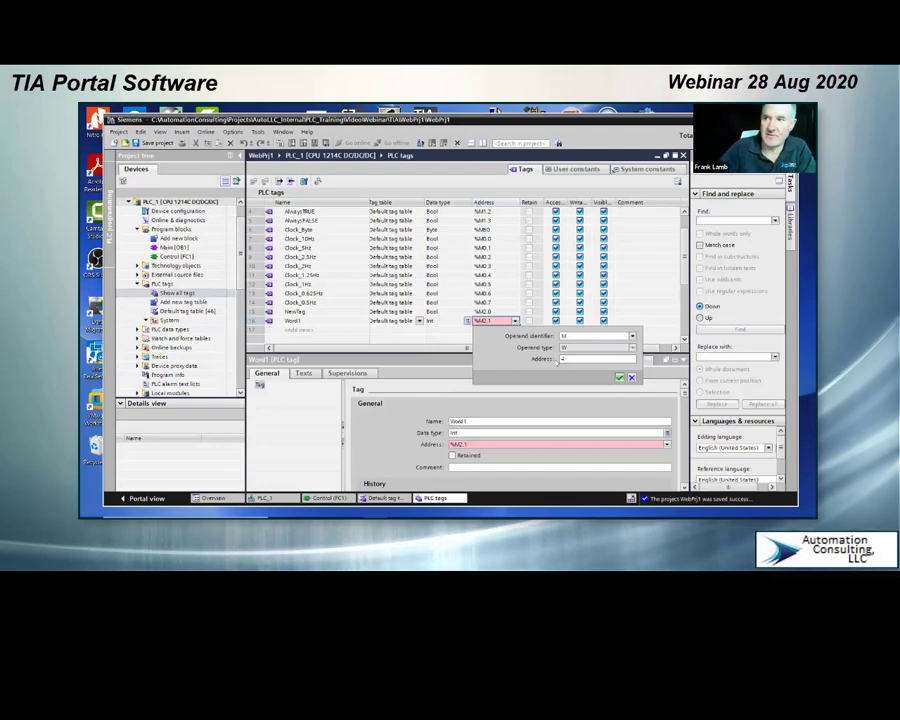
{"action": "key", "text": "Return"}
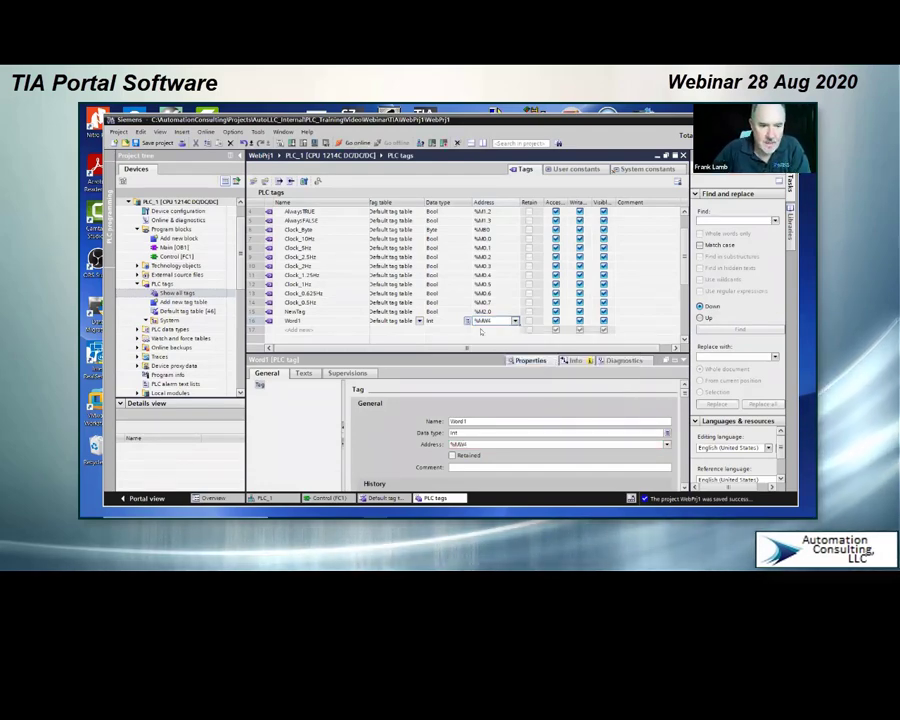
Step: Add a tag named Word2 directly below Word1 and compare it with Word1's address
{"action": "left_click", "coordinate": [307, 330]}
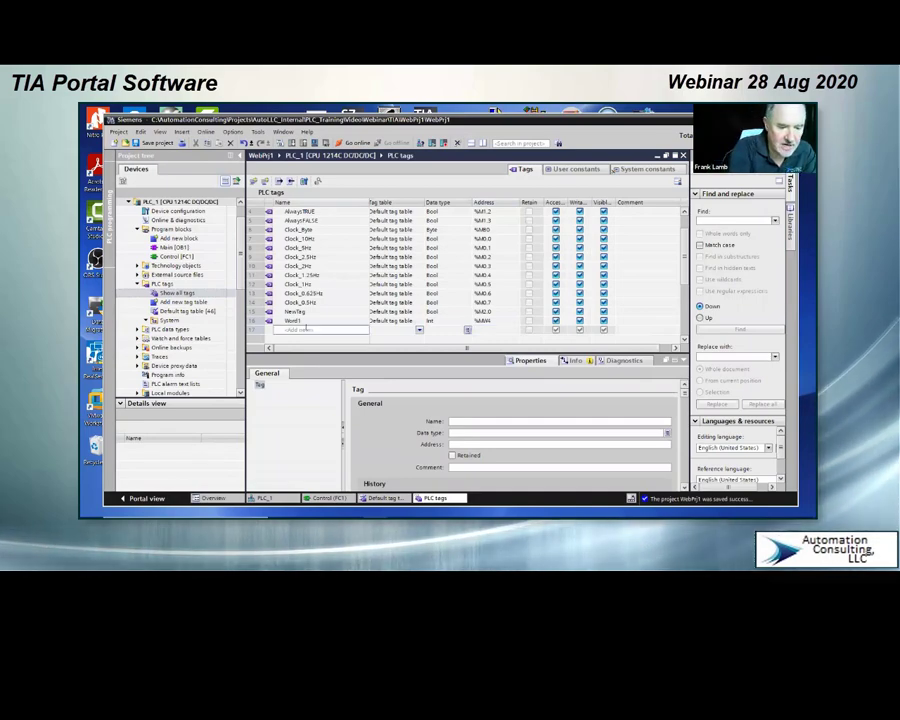
{"action": "type", "text": "Word"}
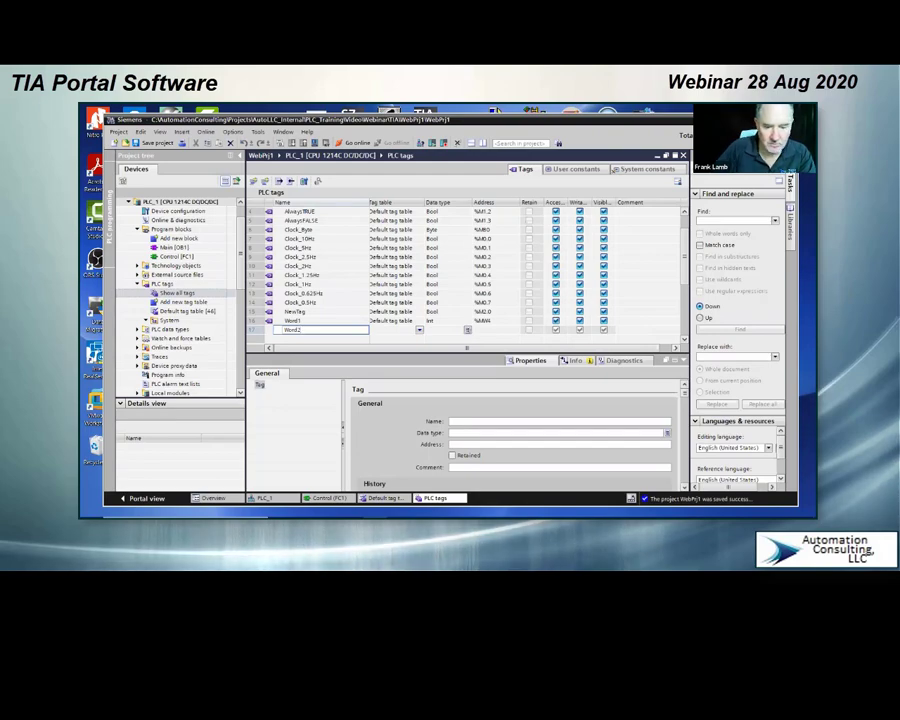
{"action": "type", "text": "2"}
{"action": "key", "text": "Return"}
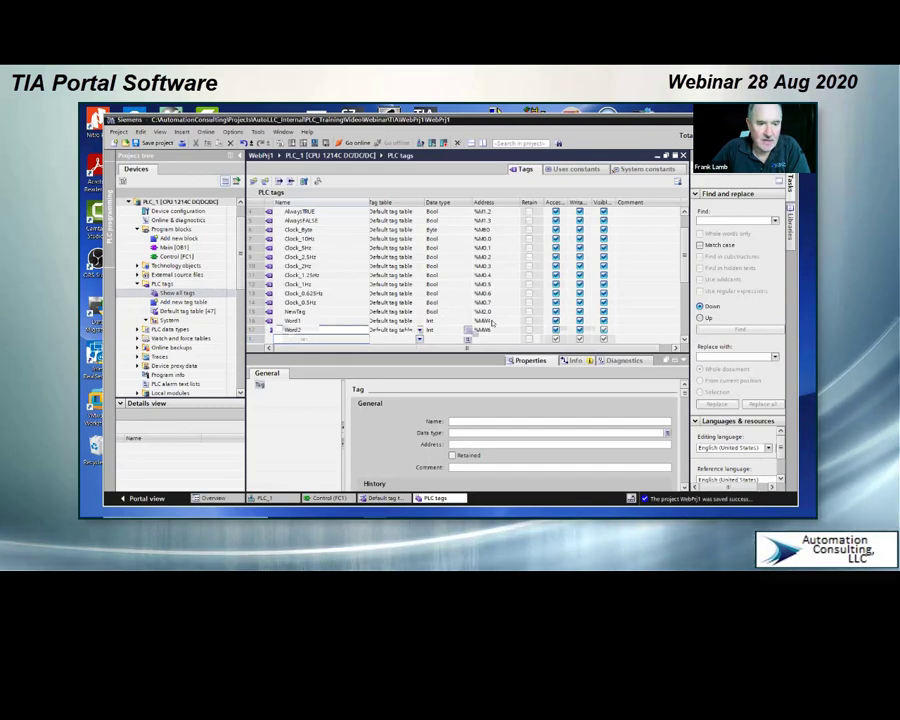
{"action": "left_click", "coordinate": [484, 321]}
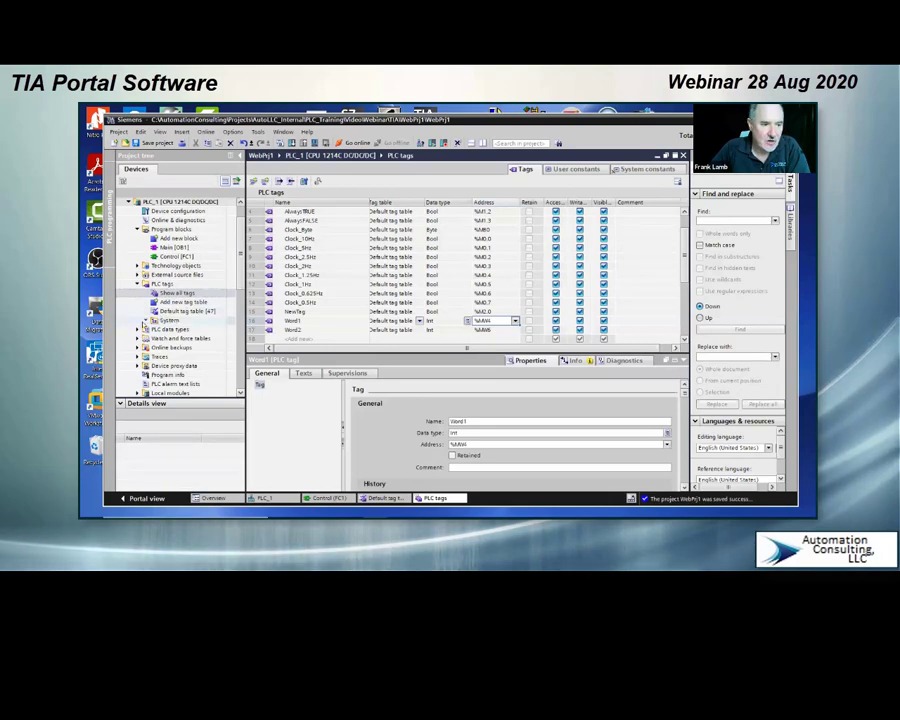
Step: Check the System group's contents and the tag table assignment options for NewTag
{"action": "left_click", "coordinate": [146, 321]}
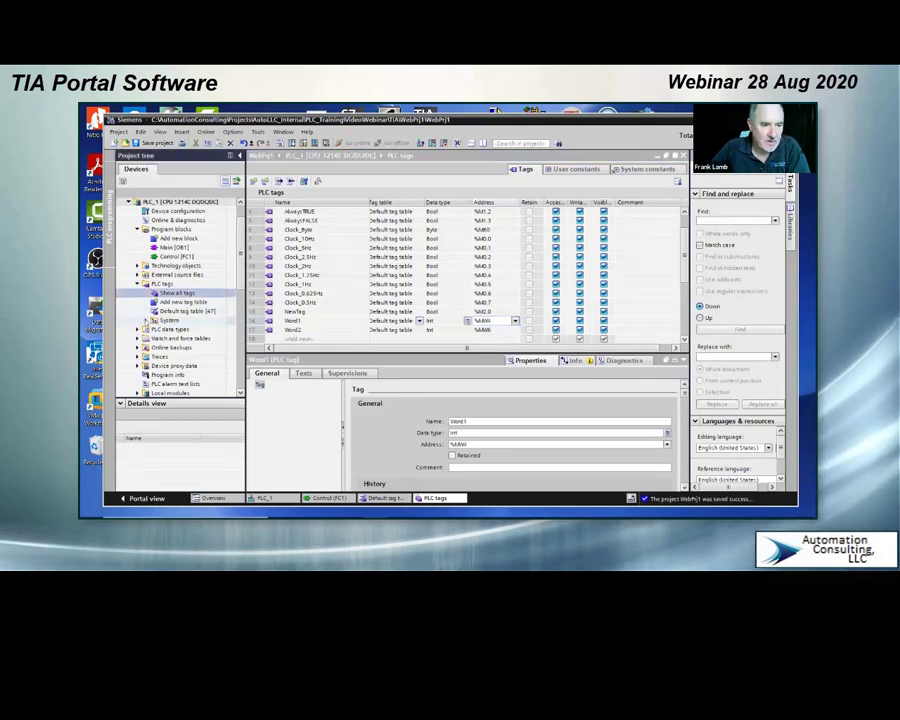
{"action": "left_click", "coordinate": [146, 321]}
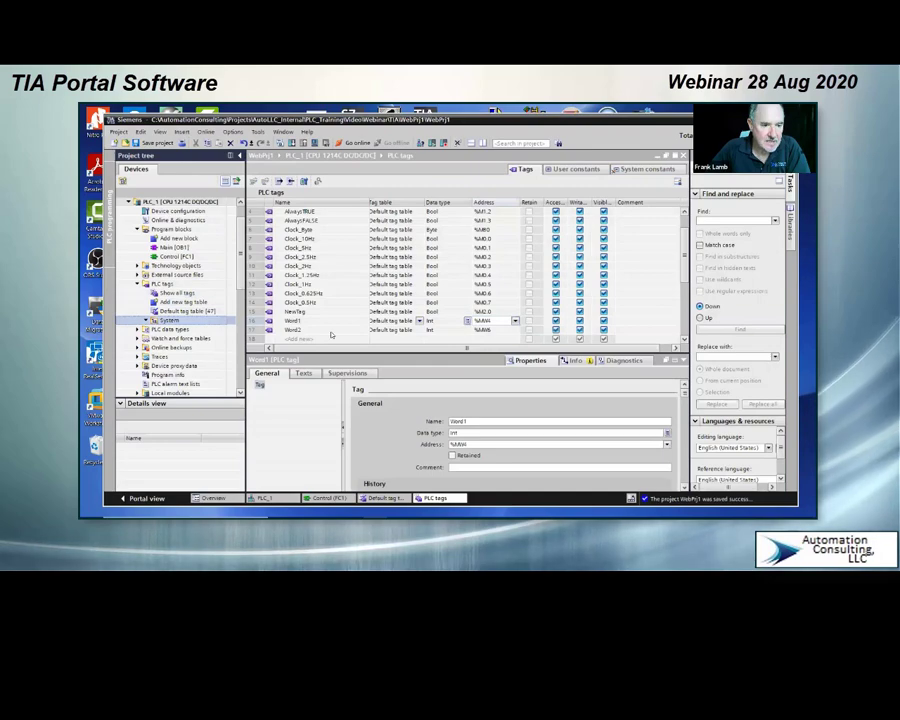
{"action": "left_click", "coordinate": [420, 312]}
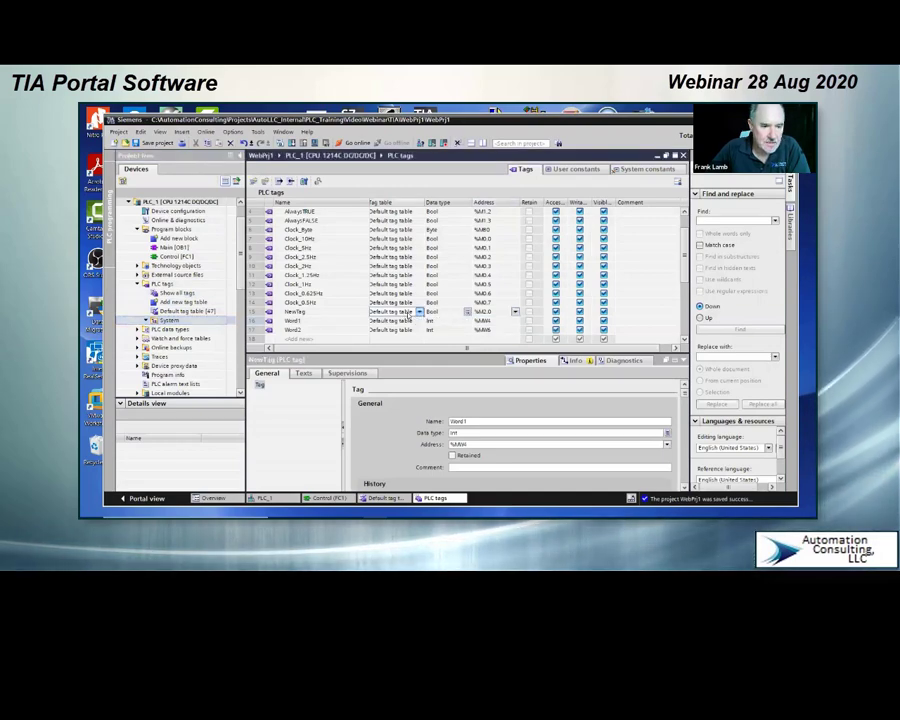
{"action": "left_click", "coordinate": [420, 312]}
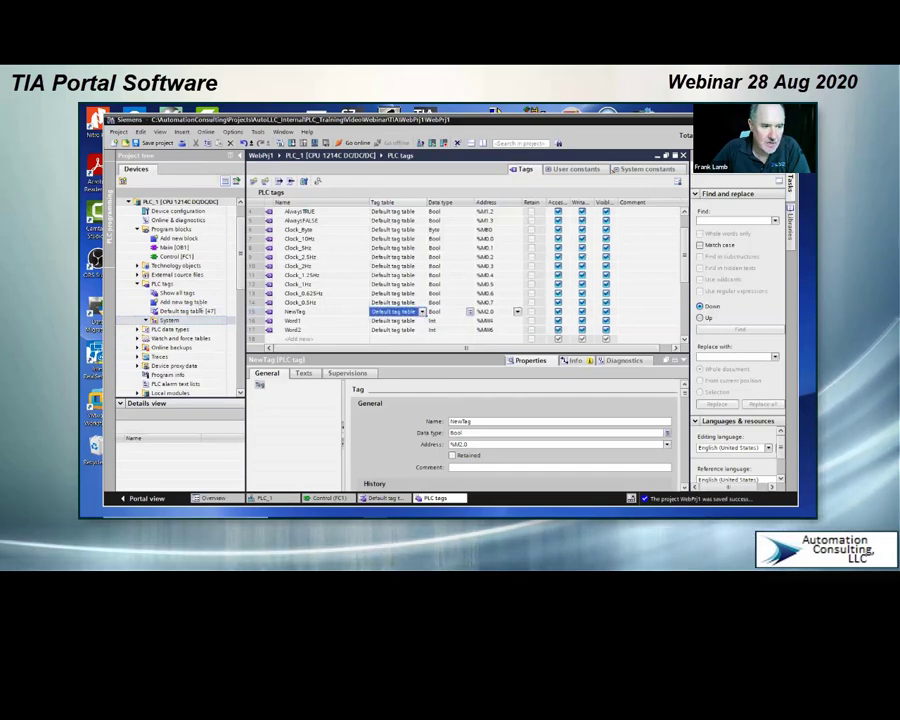
{"action": "left_click", "coordinate": [420, 312]}
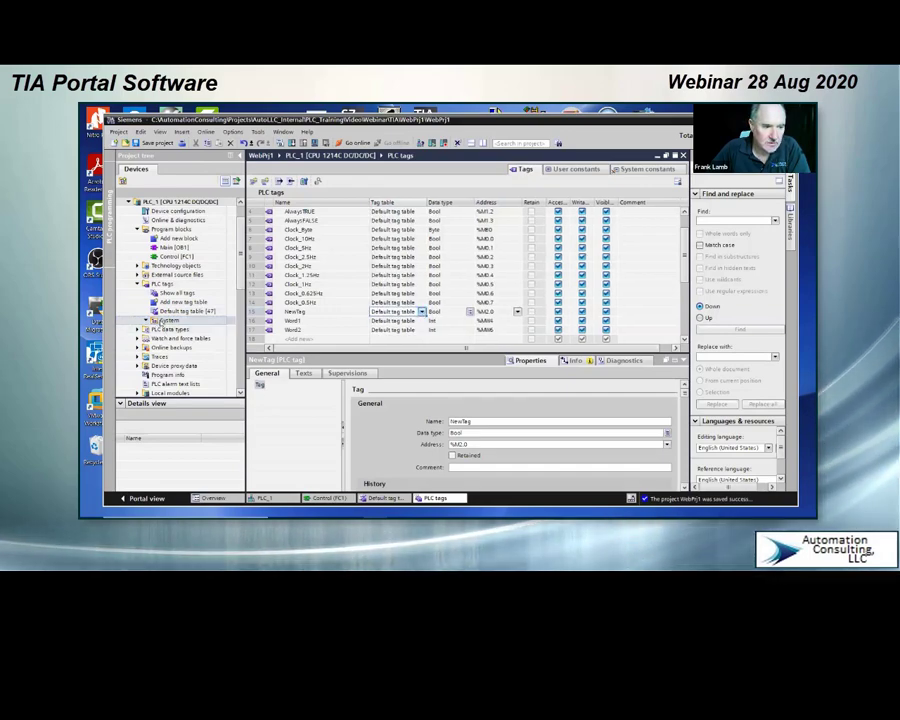
Step: Add a new tag table inside the System group under PLC tags
{"action": "left_click", "coordinate": [158, 321]}
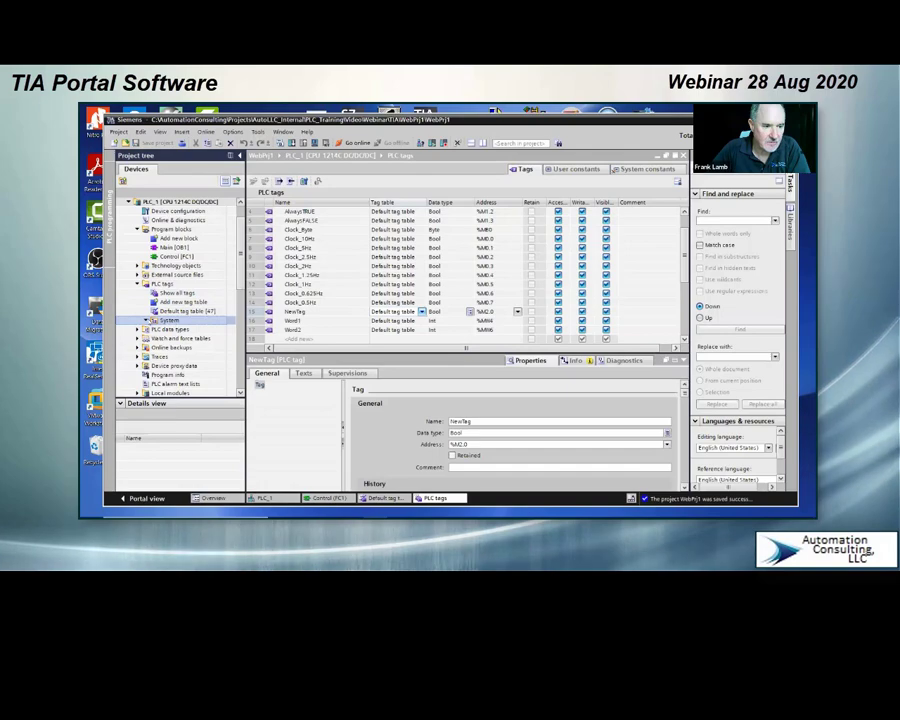
{"action": "right_click", "coordinate": [155, 321]}
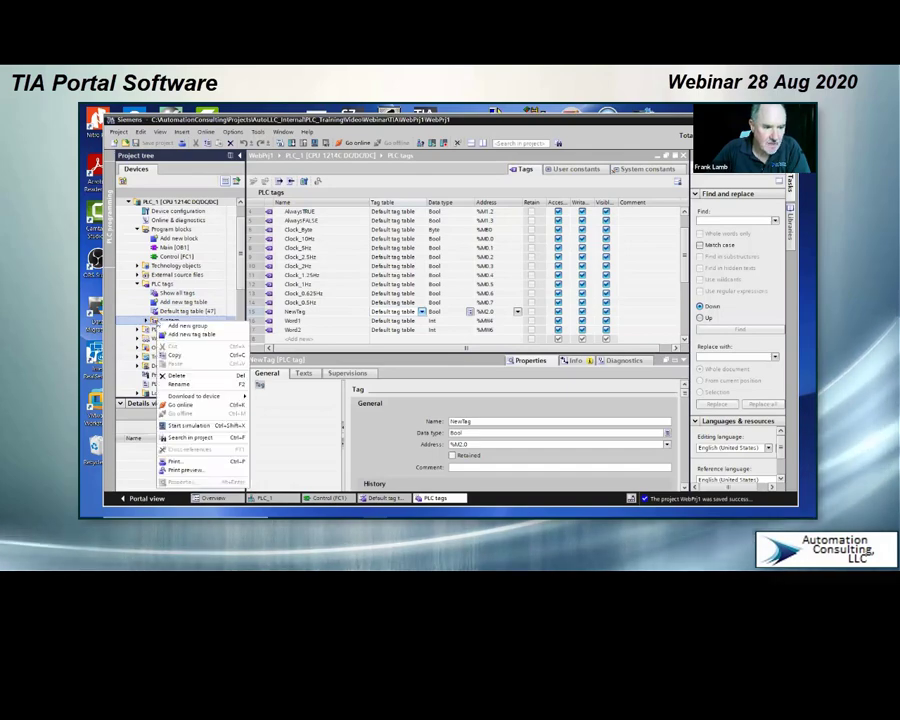
{"action": "left_click", "coordinate": [183, 337]}
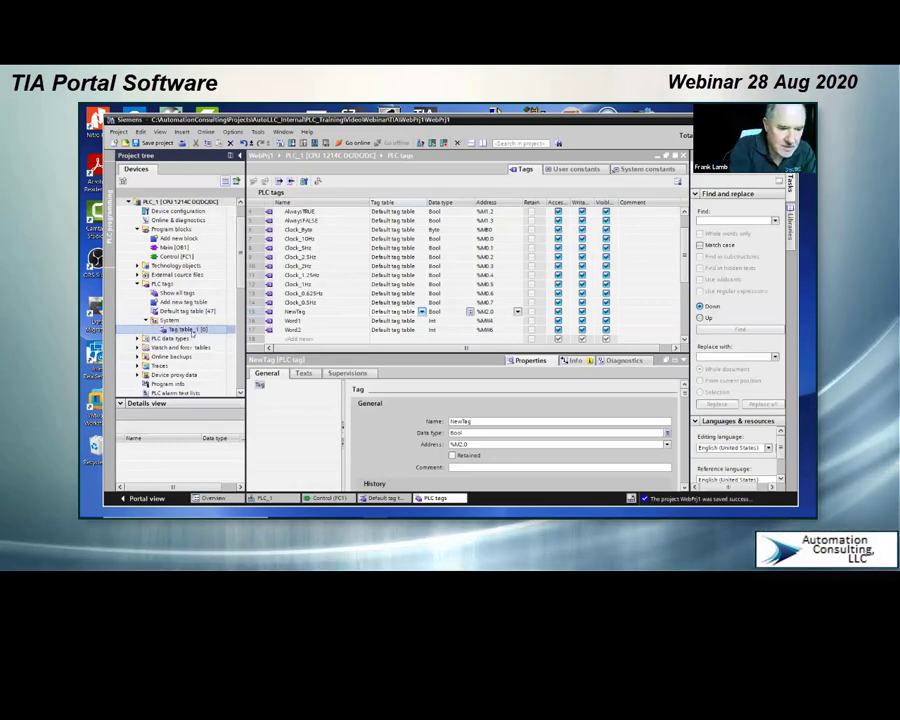
Step: Rename the new tag table in the System group as SysTags
{"action": "scroll", "coordinate": [192, 333], "scroll_direction": "down", "scroll_amount": 3}
{"action": "left_click", "coordinate": [192, 331]}
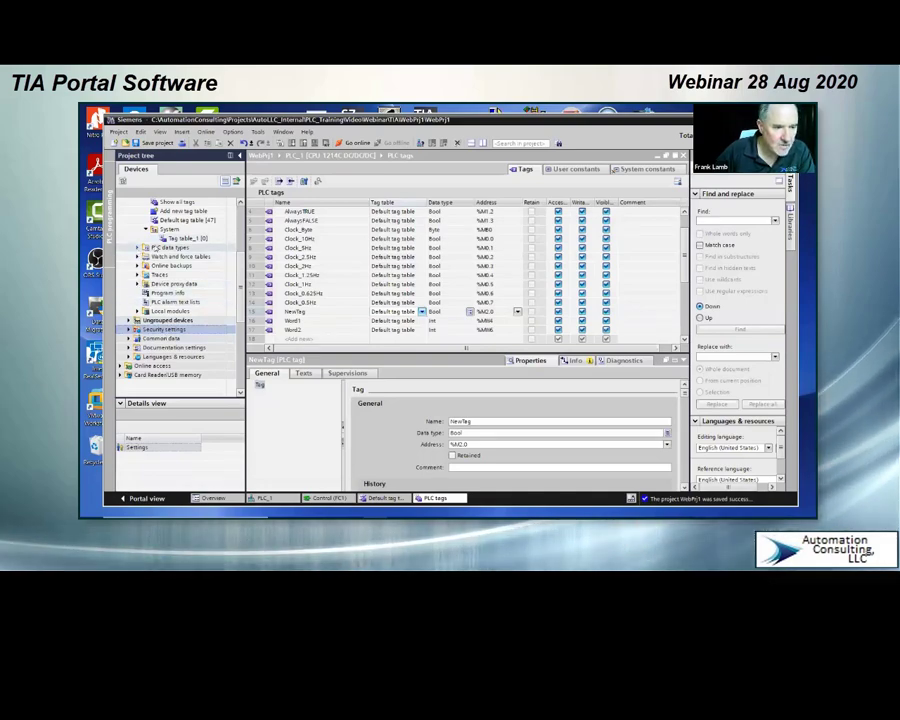
{"action": "right_click", "coordinate": [178, 238]}
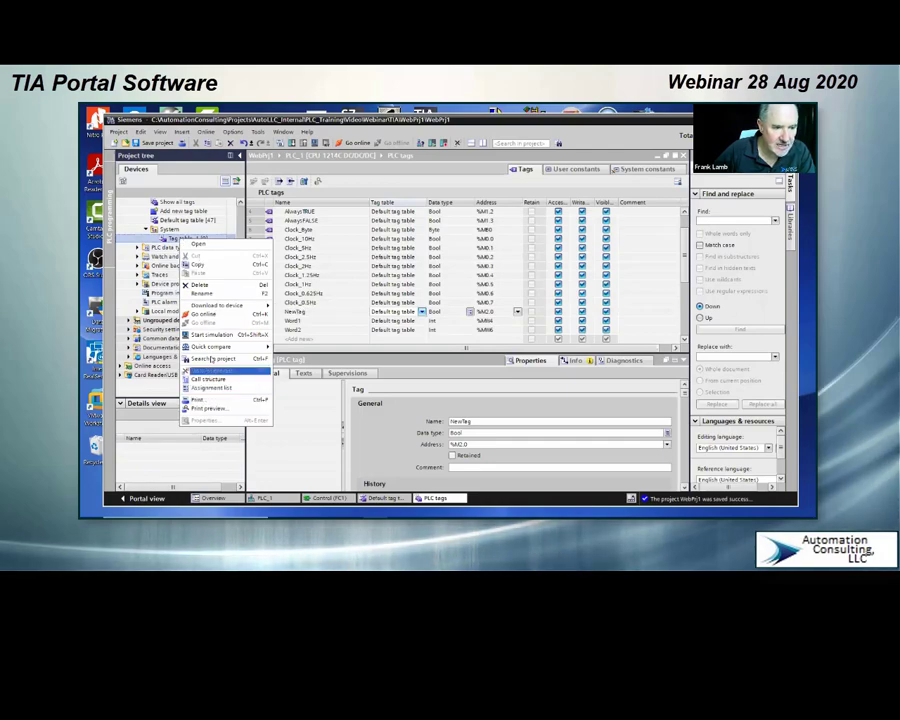
{"action": "left_click", "coordinate": [200, 293]}
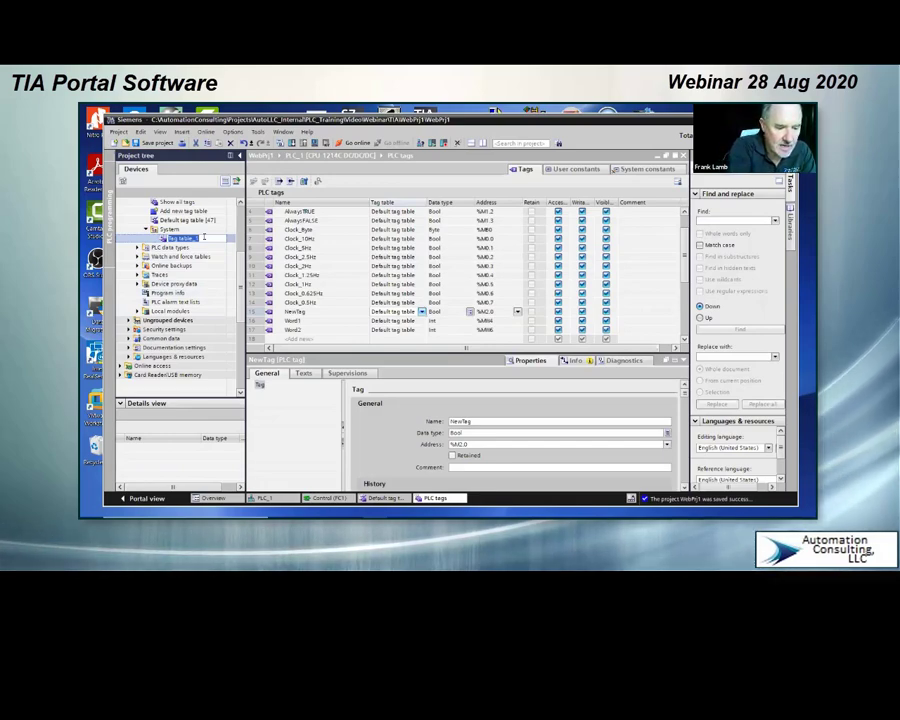
{"action": "type", "text": "Sys"}
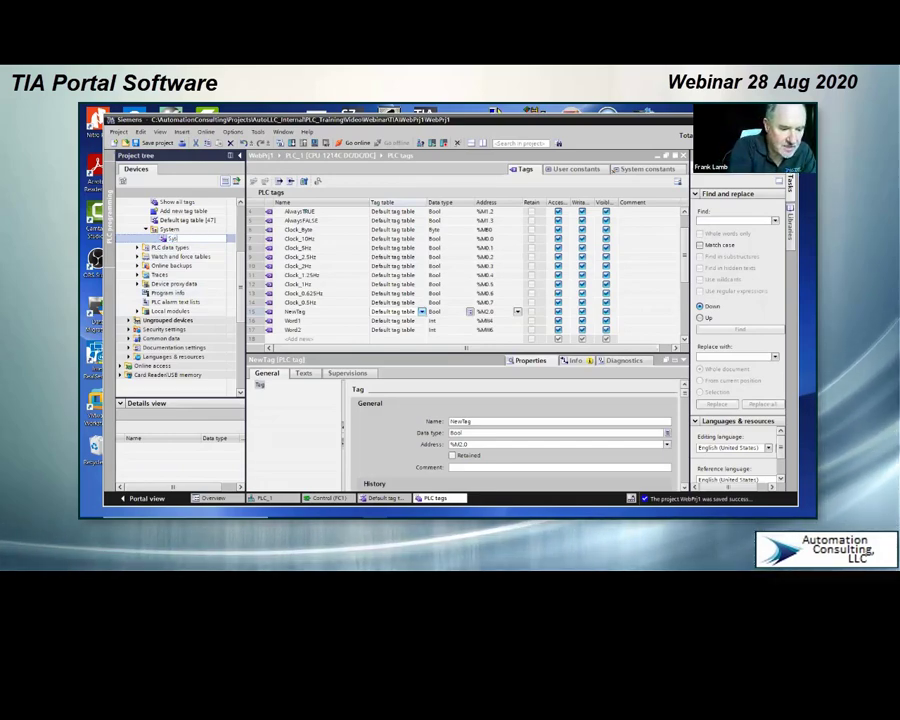
{"action": "type", "text": "Tag"}
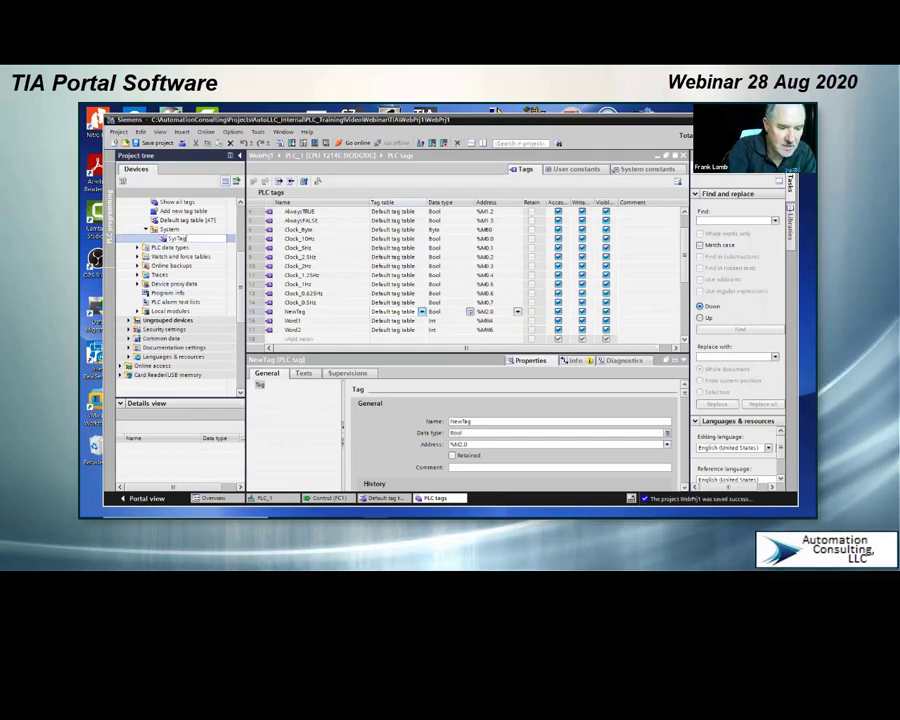
{"action": "type", "text": "s"}
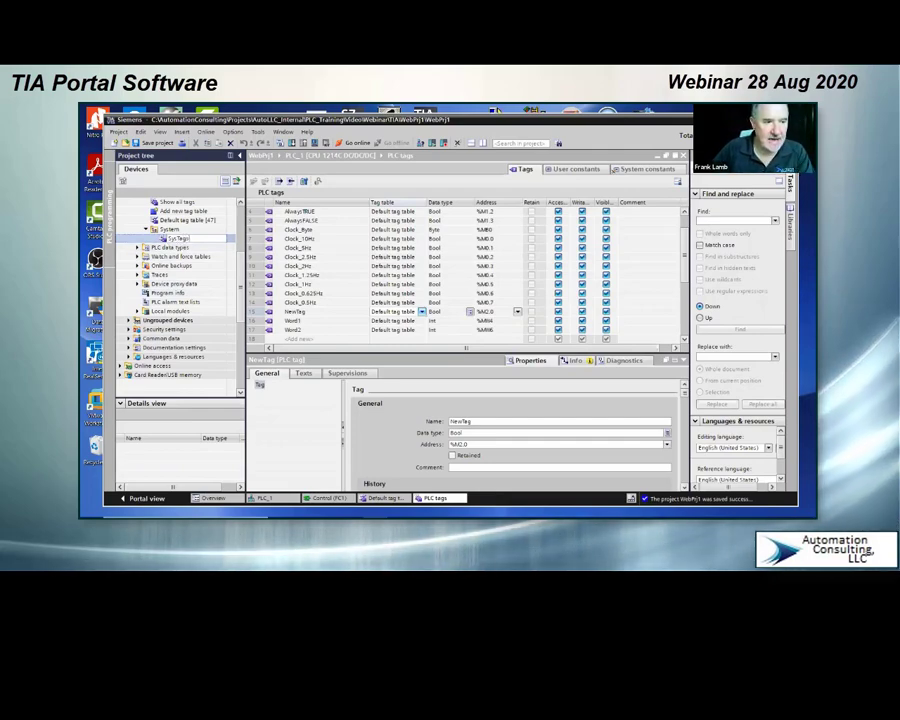
{"action": "key", "text": "Return"}
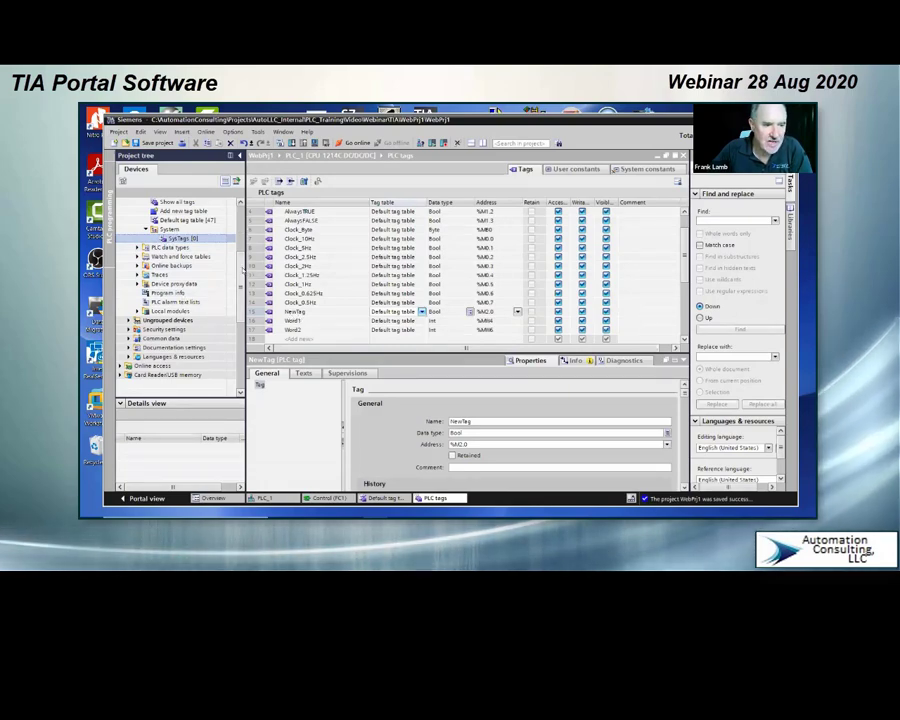
Step: Add a new group named Zone1 under the PLC's Program blocks
{"action": "scroll", "coordinate": [165, 240], "scroll_direction": "up", "scroll_amount": 4}
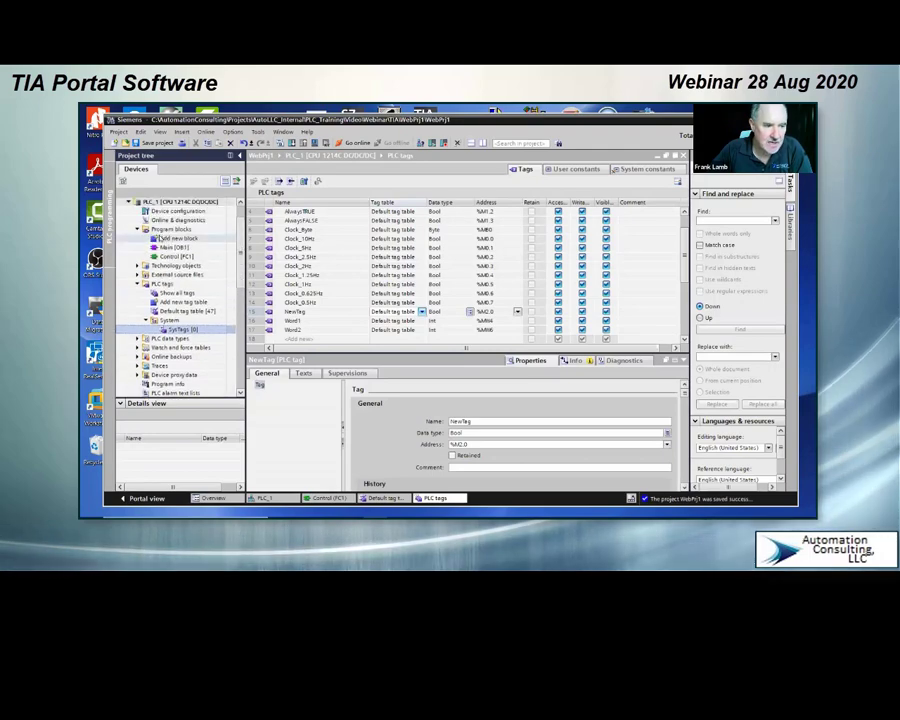
{"action": "right_click", "coordinate": [163, 232]}
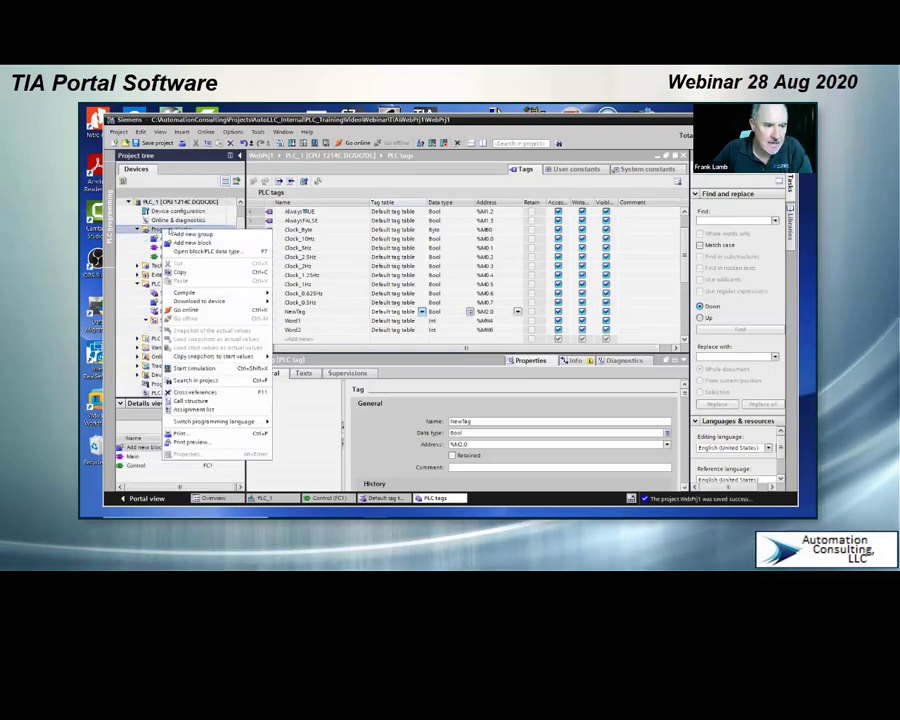
{"action": "left_click", "coordinate": [190, 235]}
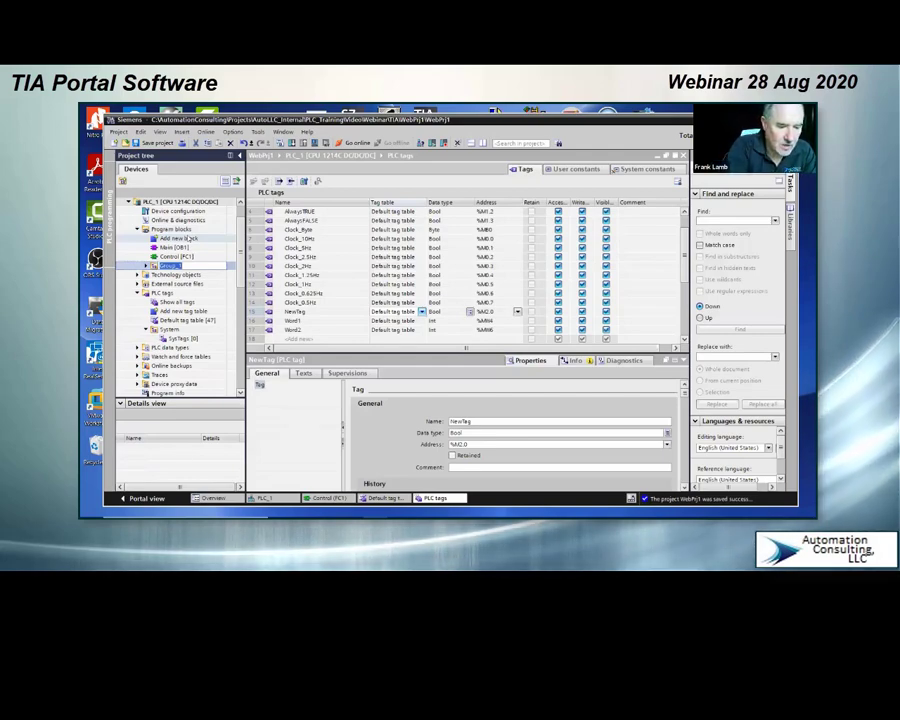
{"action": "type", "text": "Zo"}
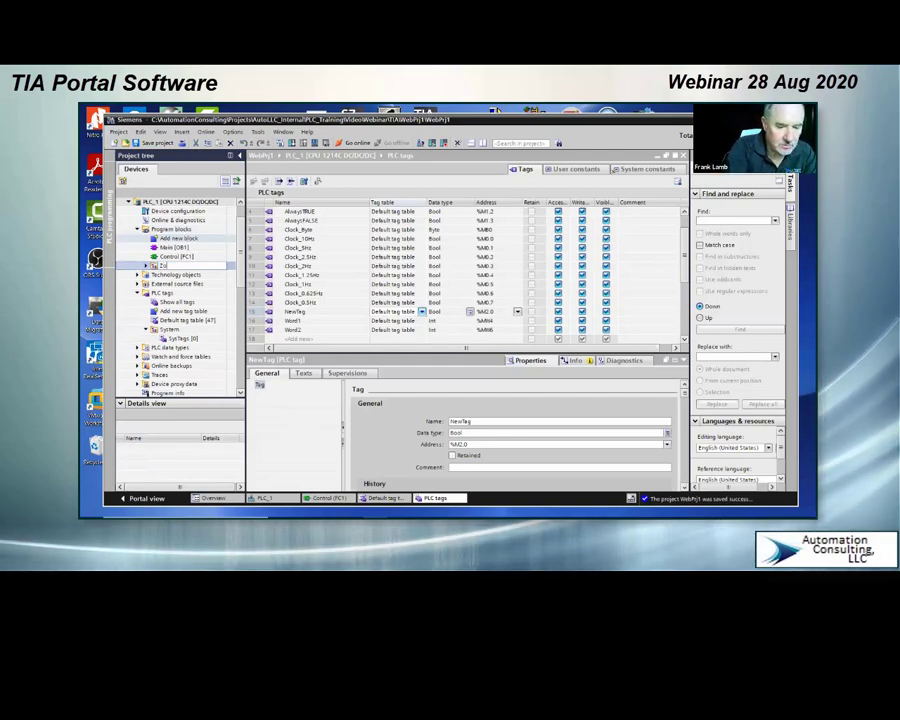
{"action": "type", "text": "ne 1"}
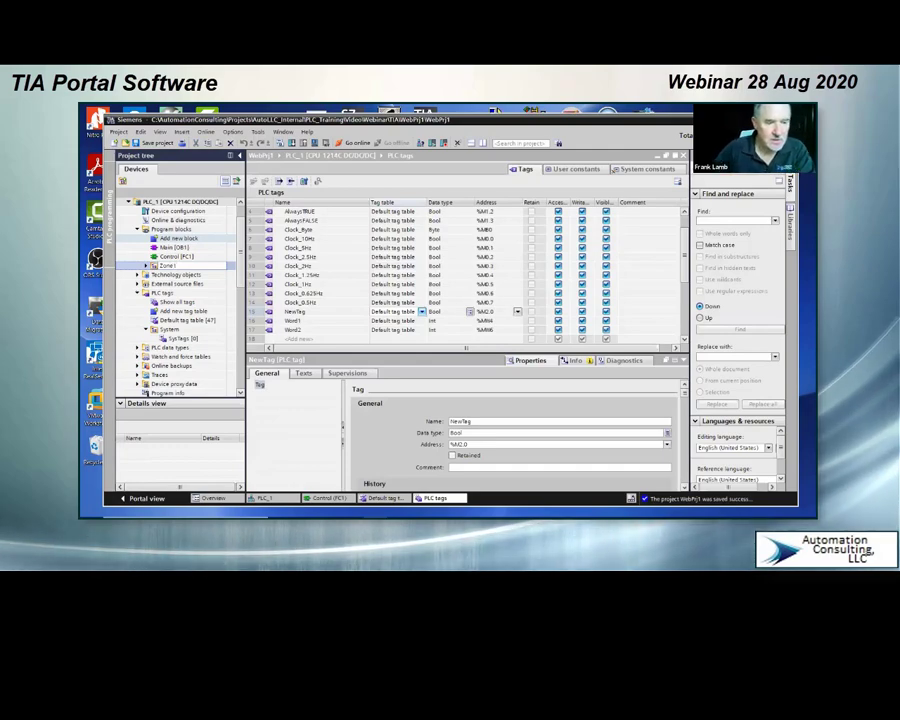
{"action": "key", "text": "Return"}
Step: Expand the Zone1 group and move the Control [FC1] block into it
{"action": "left_click", "coordinate": [147, 266]}
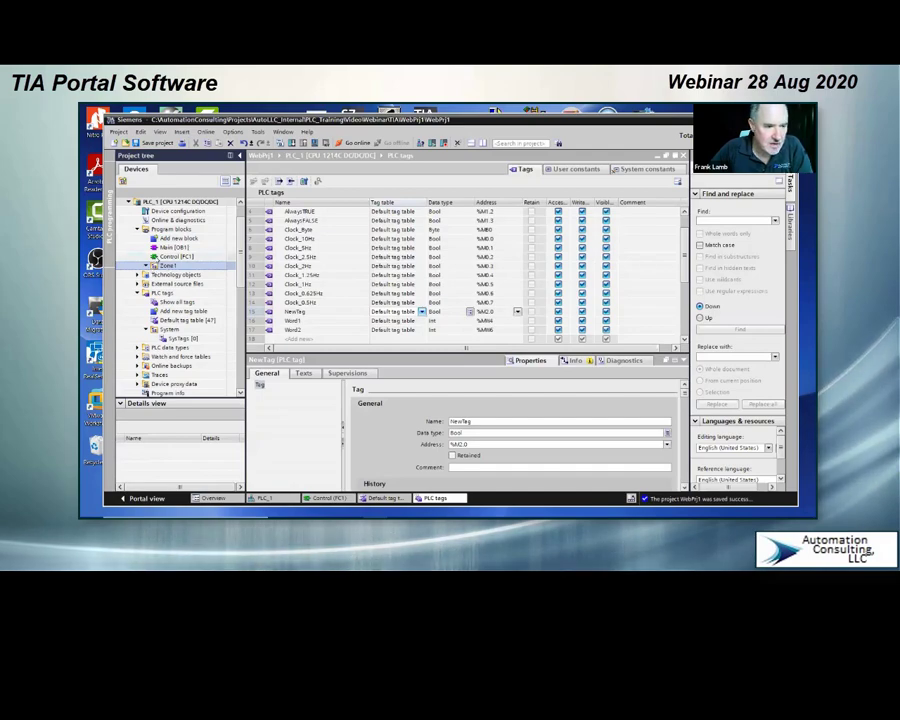
{"action": "left_click", "coordinate": [156, 257]}
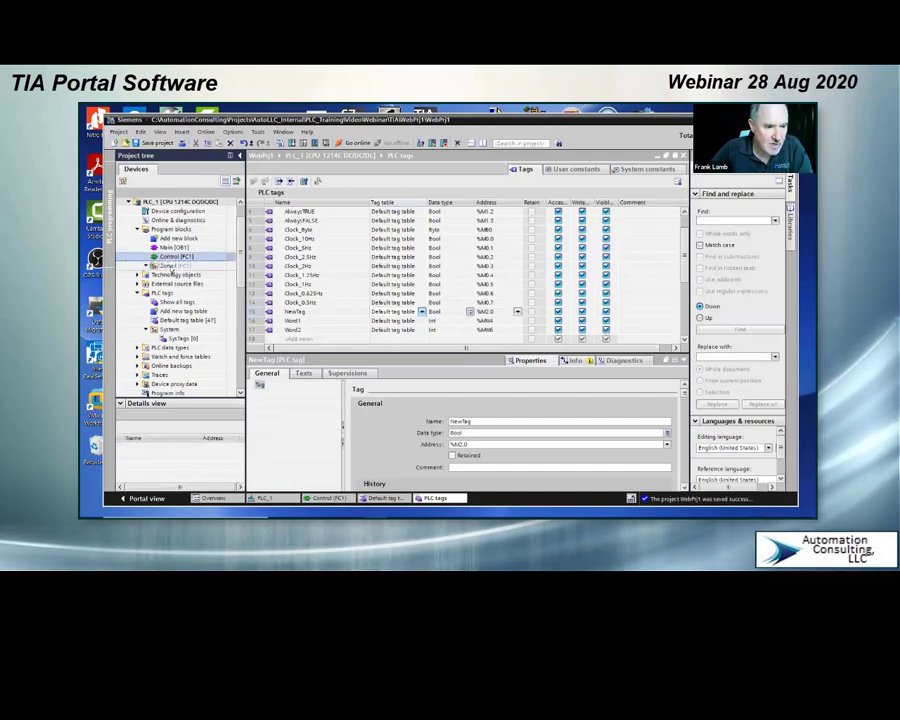
{"action": "left_click_drag", "start_coordinate": [172, 271], "coordinate": [174, 268]}
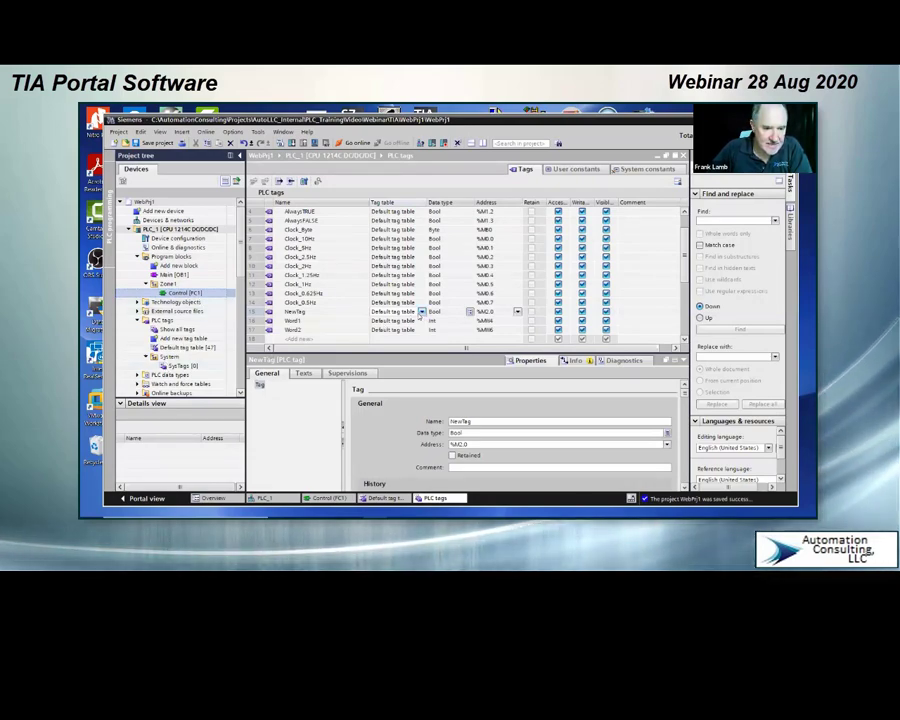
Step: Assign the tags NewTag, Word1 and Word2 to the SysTags tag table
{"action": "left_click", "coordinate": [421, 313]}
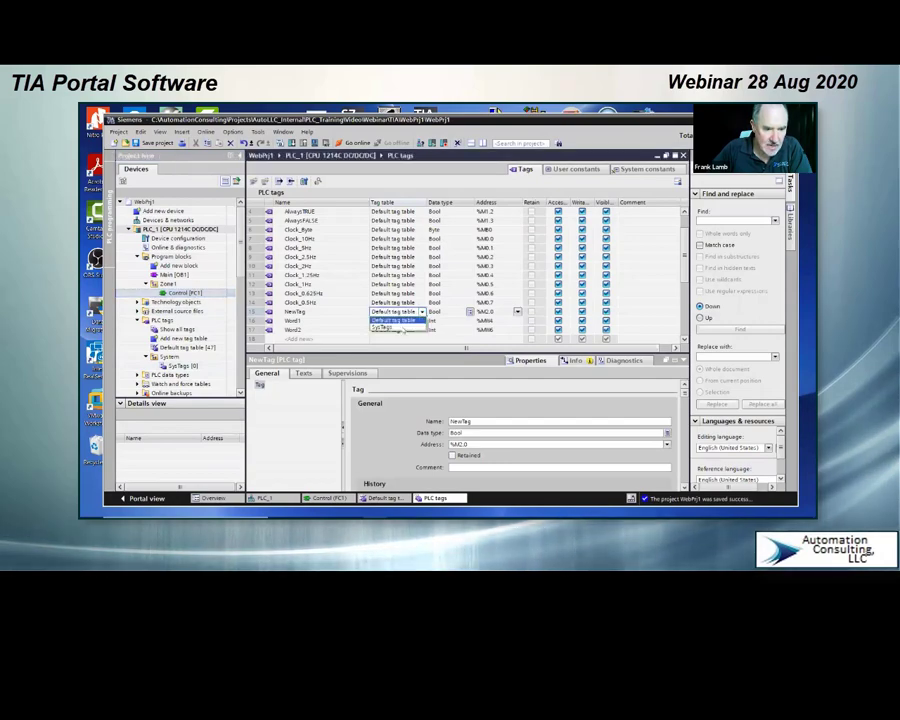
{"action": "left_click", "coordinate": [395, 328]}
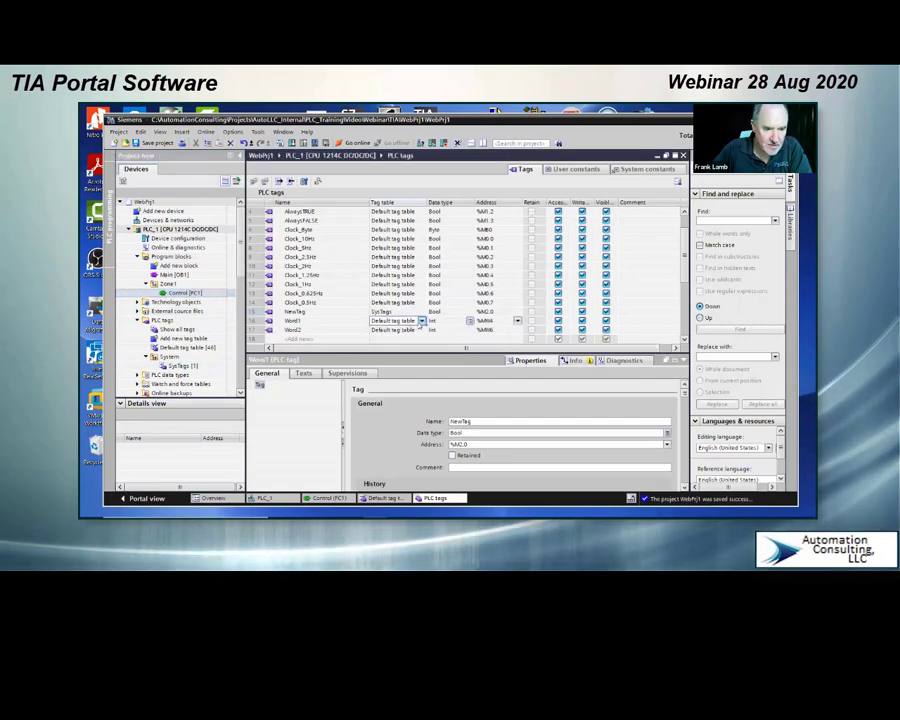
{"action": "left_click", "coordinate": [421, 321]}
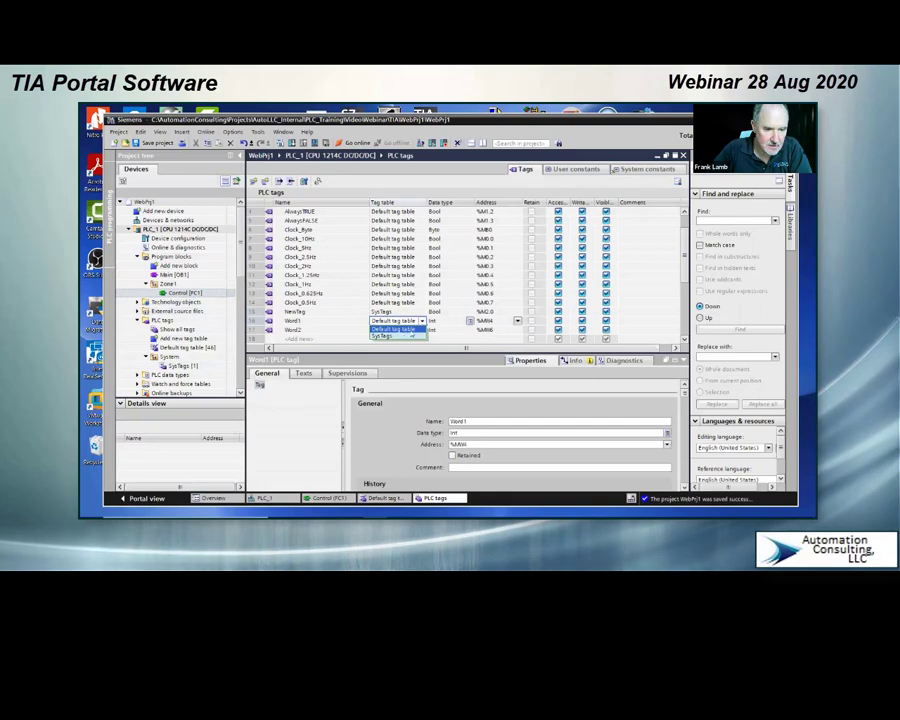
{"action": "left_click", "coordinate": [421, 330]}
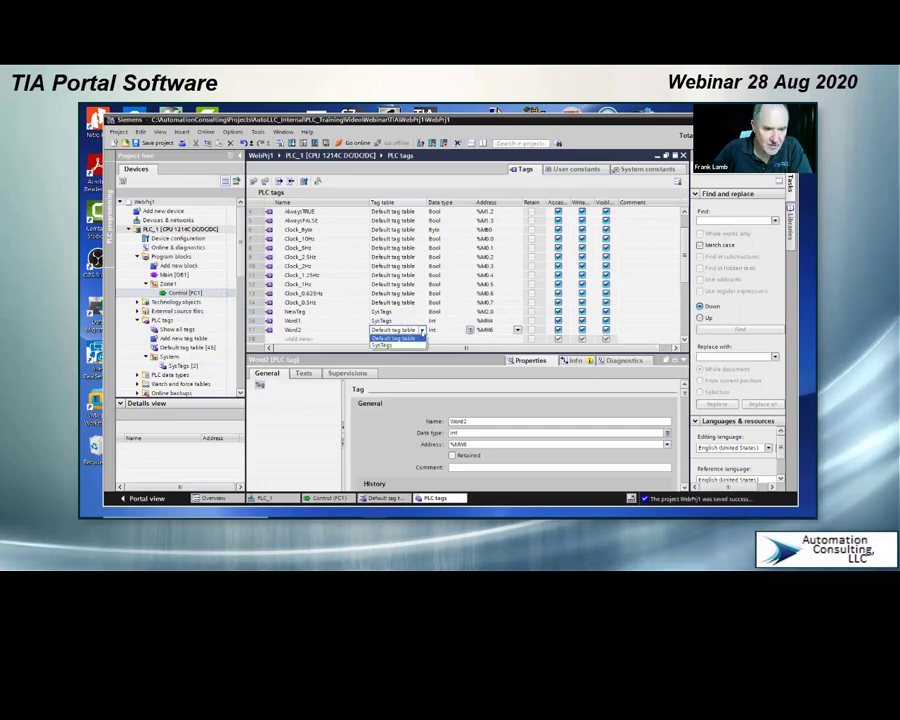
{"action": "left_click", "coordinate": [326, 338]}
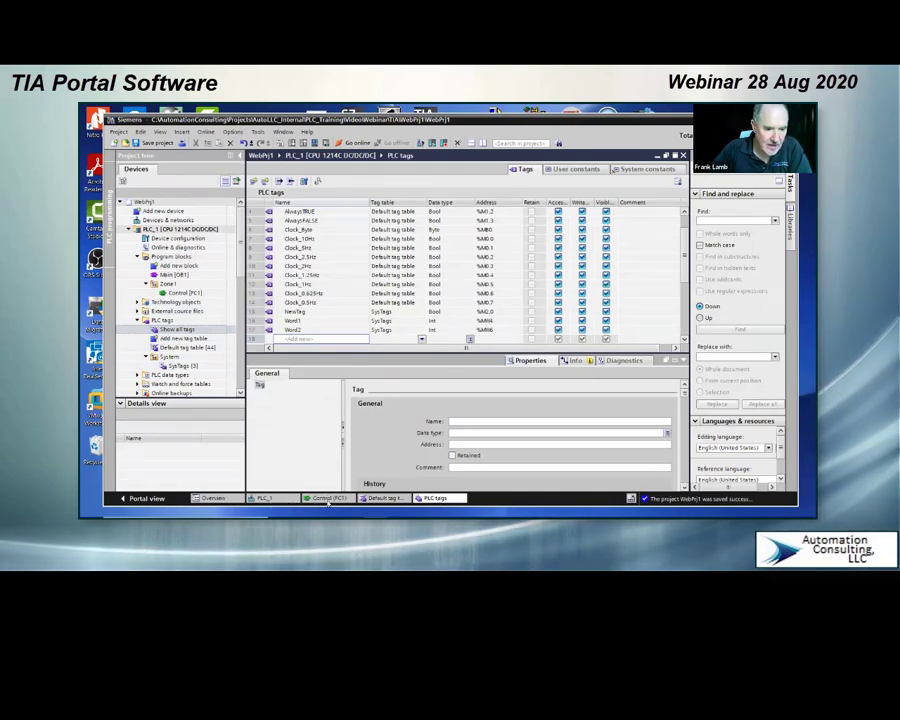
Step: In Network 1 of the Control block, assign NewTag to the first contact and delete the second, unassigned contact
{"action": "left_click", "coordinate": [328, 498]}
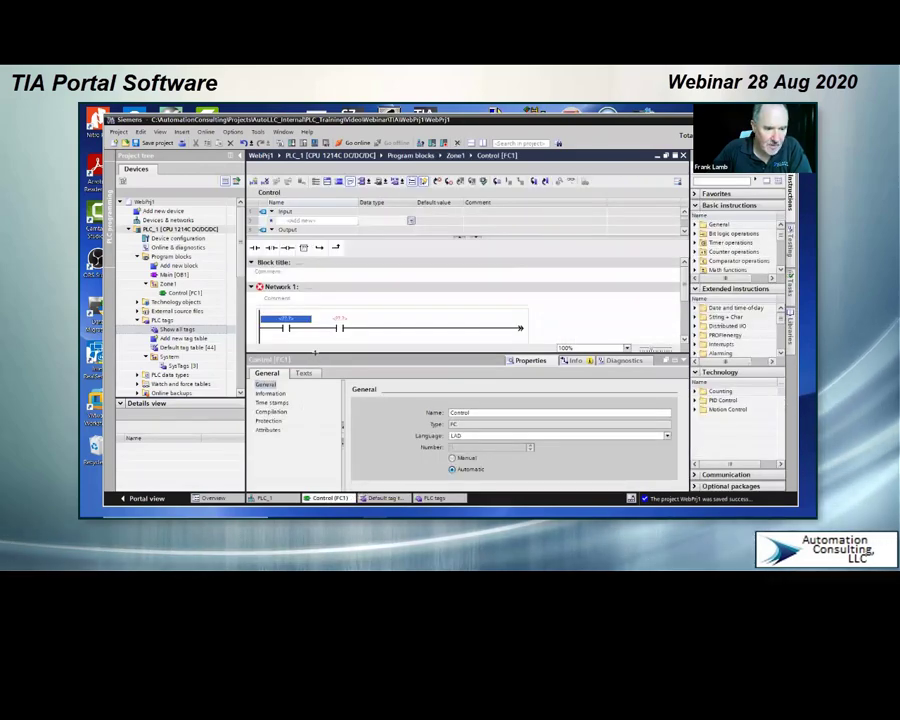
{"action": "left_click_drag", "start_coordinate": [303, 377], "coordinate": [303, 398]}
{"action": "double_click", "coordinate": [299, 319]}
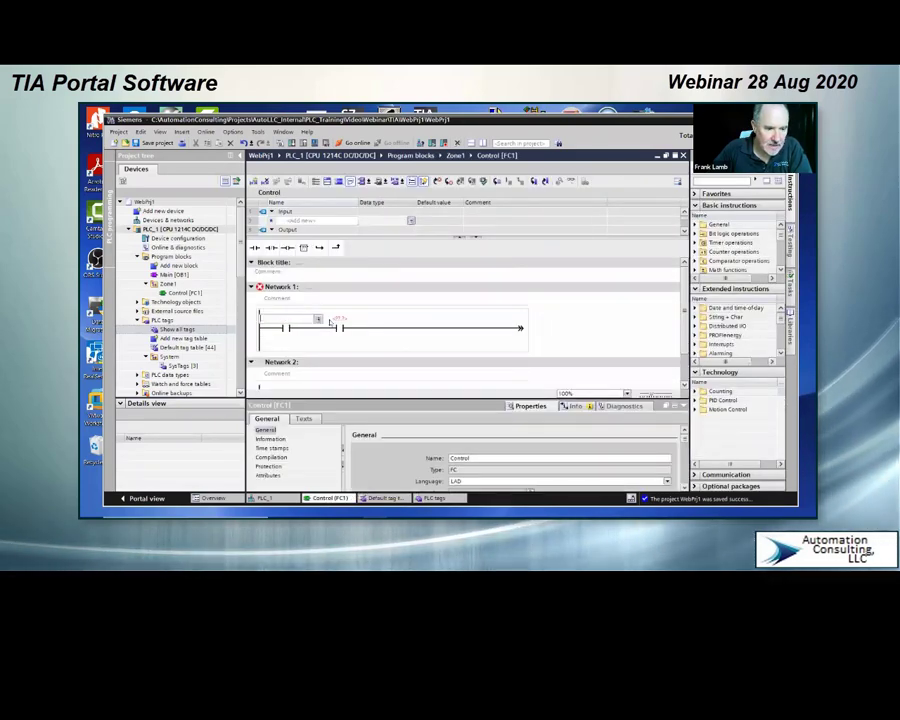
{"action": "left_click", "coordinate": [318, 319]}
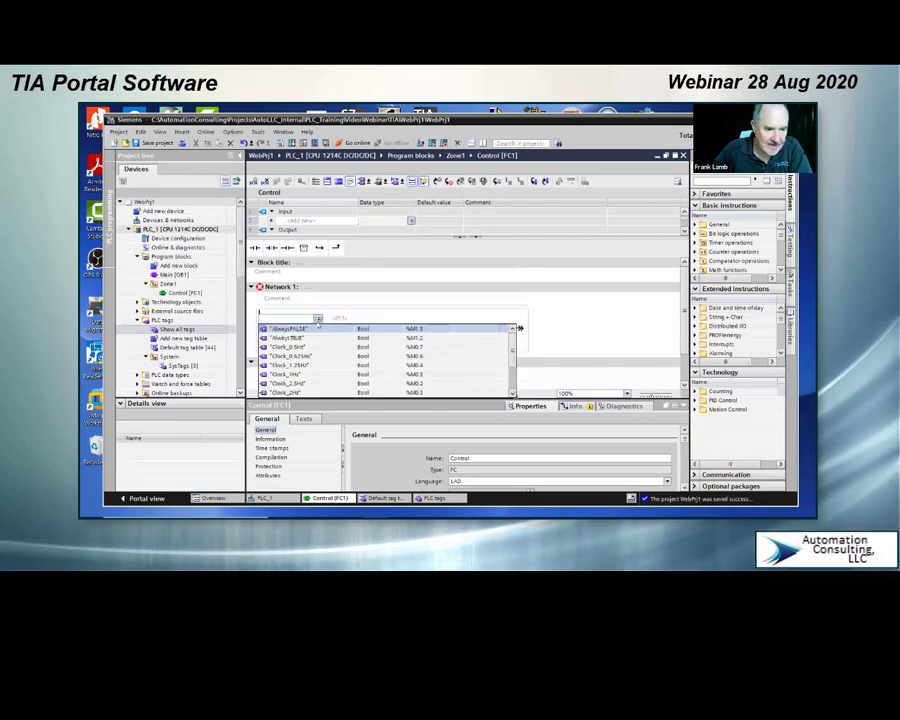
{"action": "scroll", "coordinate": [304, 358], "scroll_direction": "down", "scroll_amount": 3}
{"action": "left_click", "coordinate": [280, 358]}
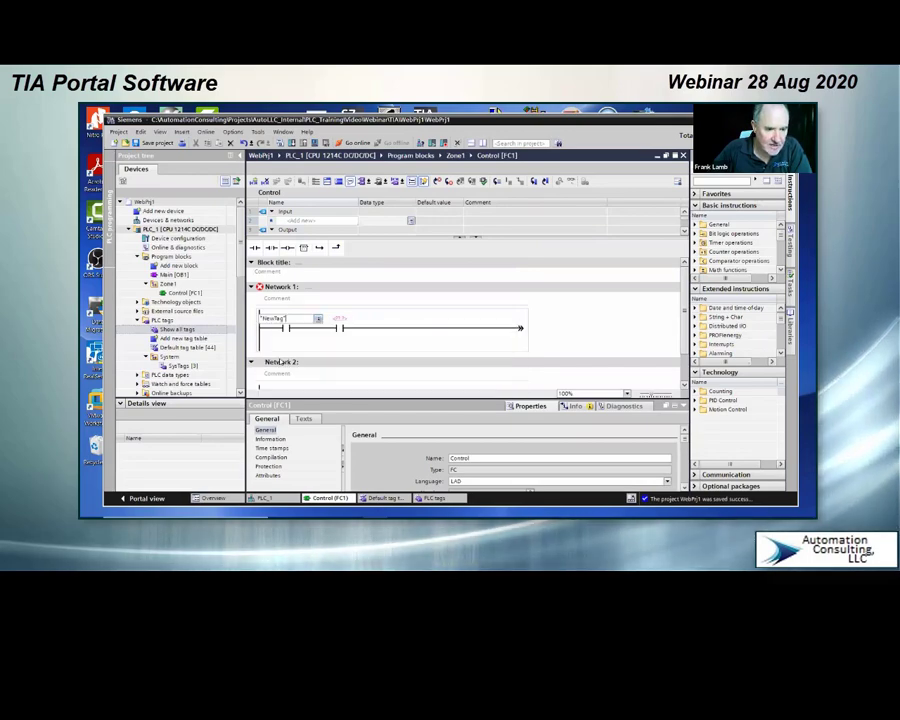
{"action": "left_click", "coordinate": [339, 331]}
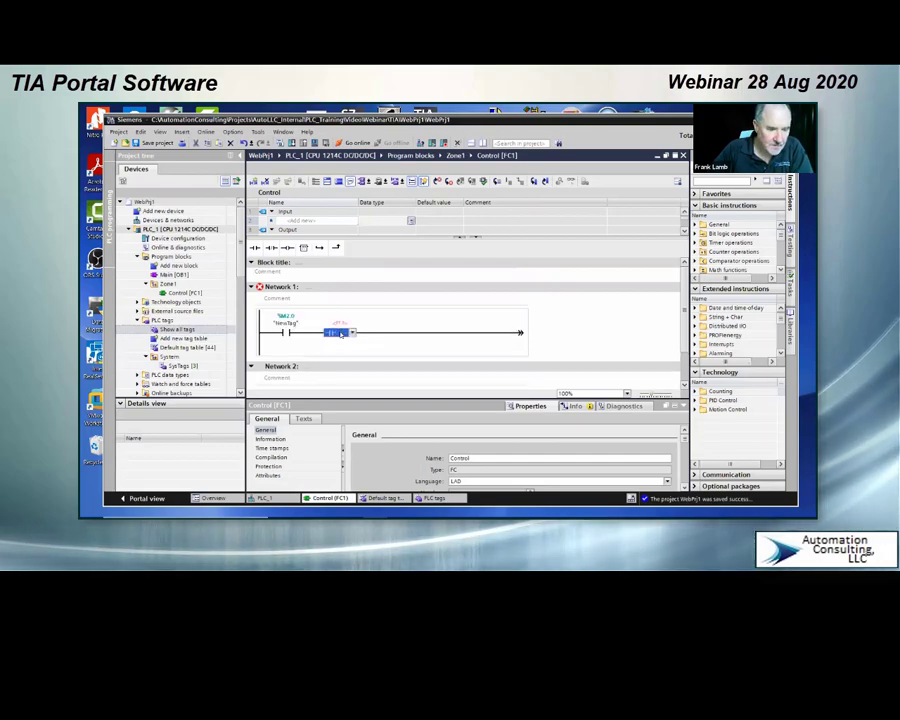
{"action": "key", "text": "Delete"}
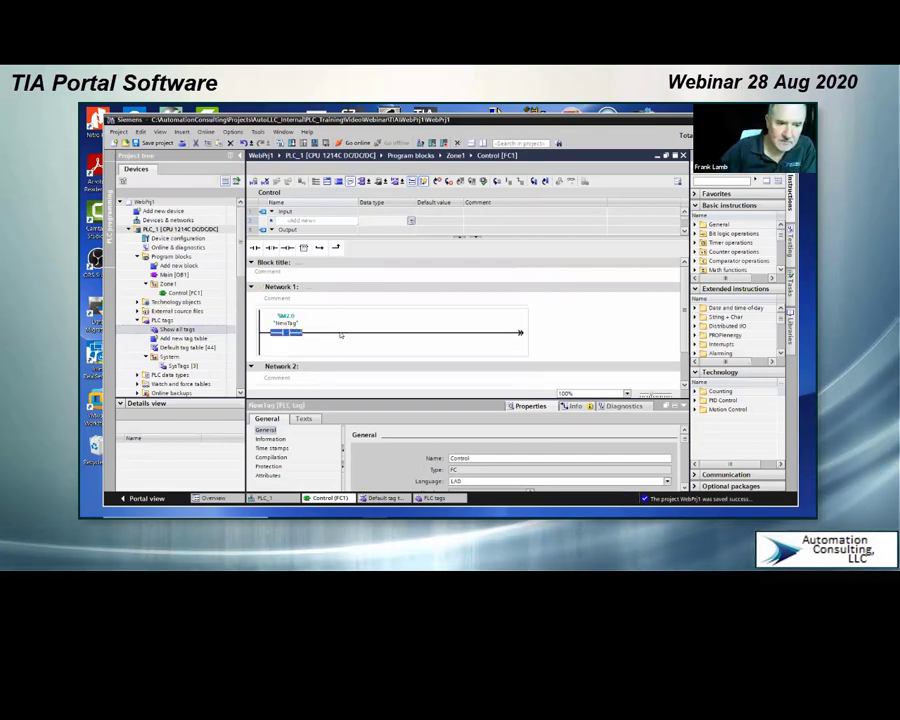
Step: Insert a MOVE instruction on the rung after the NewTag contact in Network 1 and delete the duplicate MOVE
{"action": "left_click", "coordinate": [339, 334]}
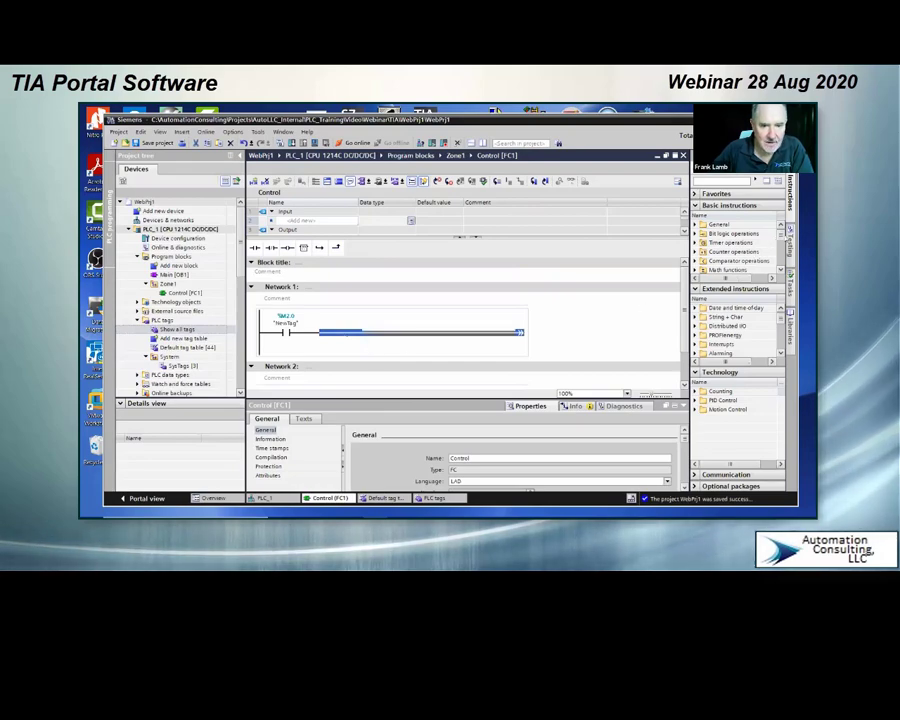
{"action": "scroll", "coordinate": [760, 252], "scroll_direction": "down", "scroll_amount": 2}
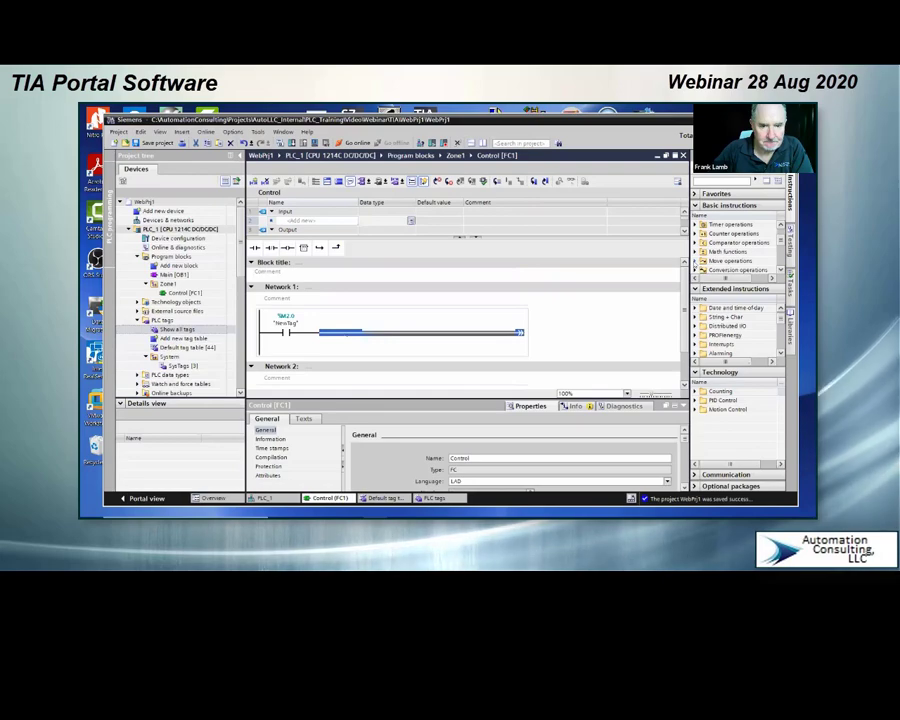
{"action": "left_click", "coordinate": [703, 260]}
{"action": "double_click", "coordinate": [722, 269]}
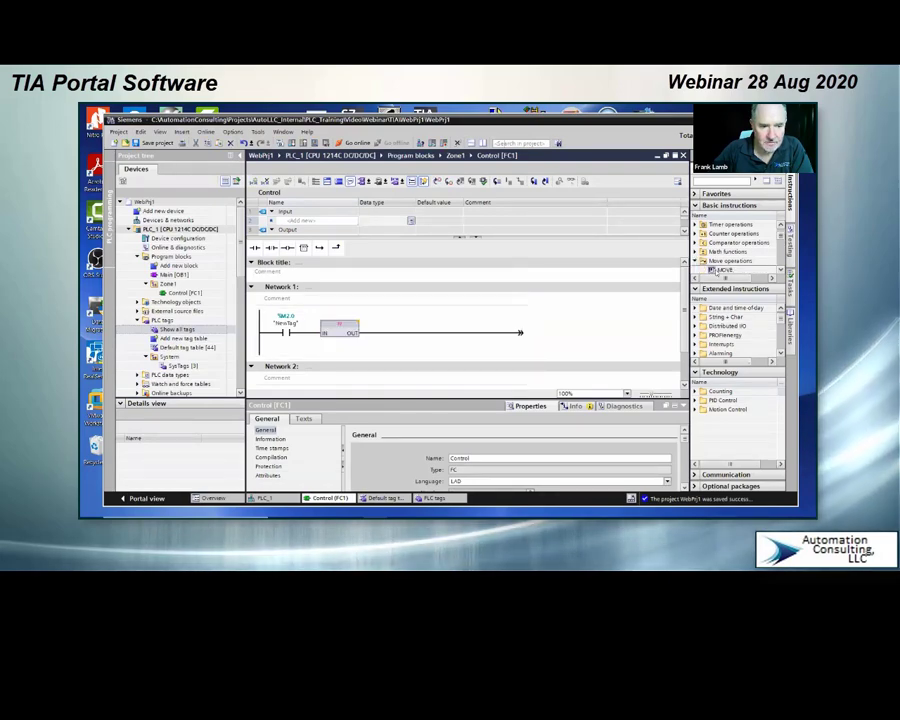
{"action": "double_click", "coordinate": [712, 270]}
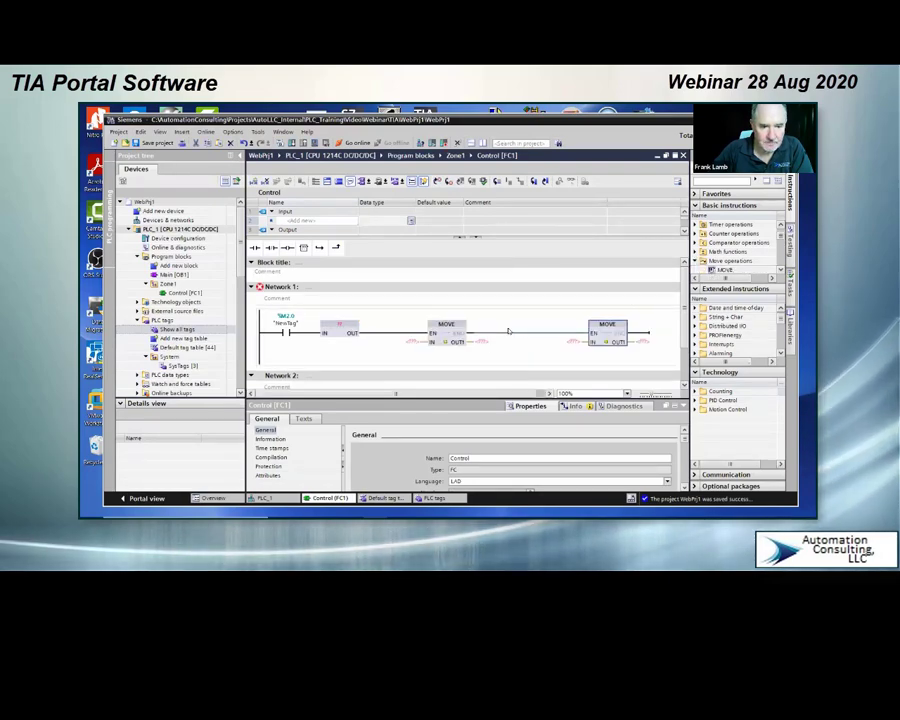
{"action": "left_click", "coordinate": [453, 342]}
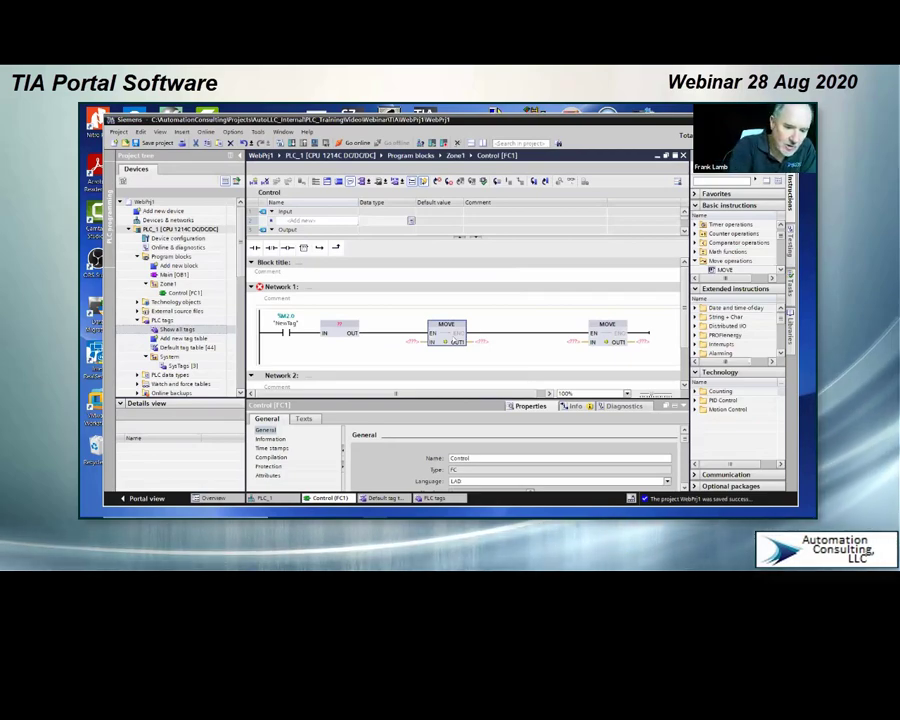
{"action": "key", "text": "Delete"}
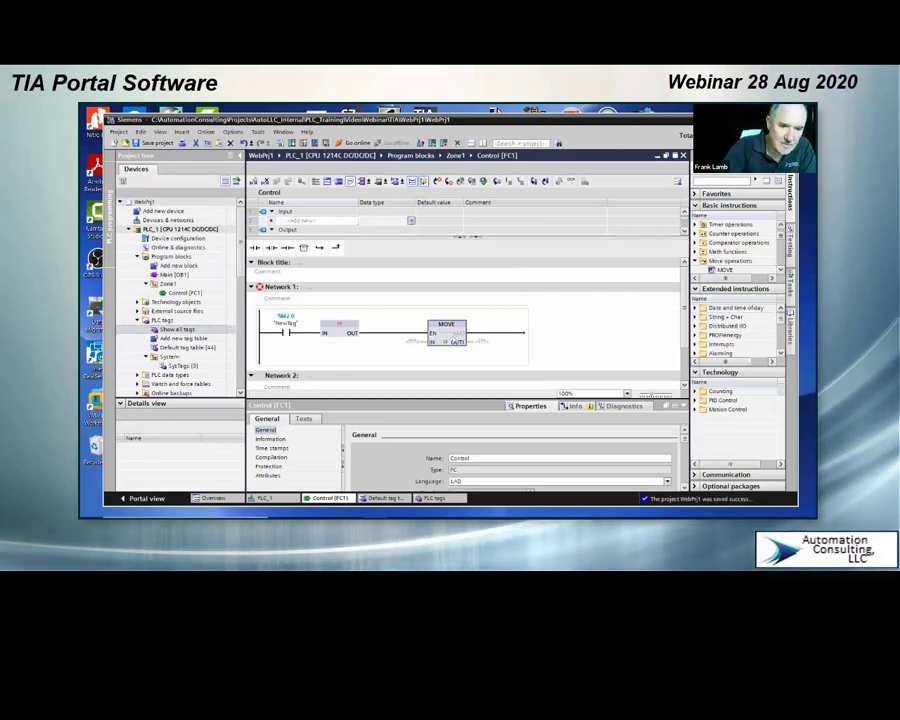
Step: Check the instructions selectable for the empty box ahead of MOVE in Network 1, and delete that box
{"action": "double_click", "coordinate": [341, 325]}
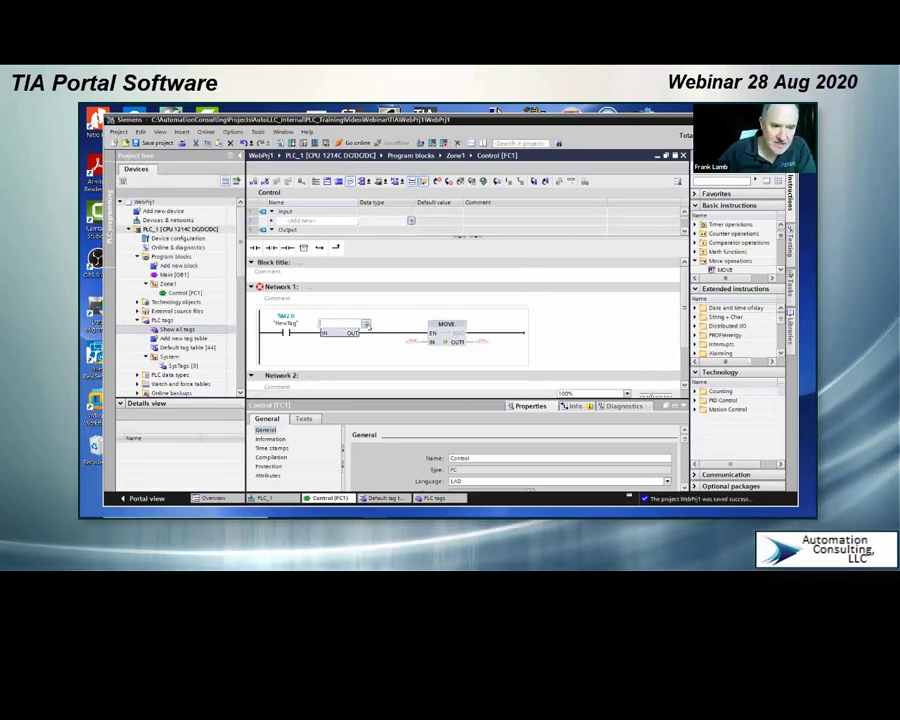
{"action": "left_click", "coordinate": [366, 324]}
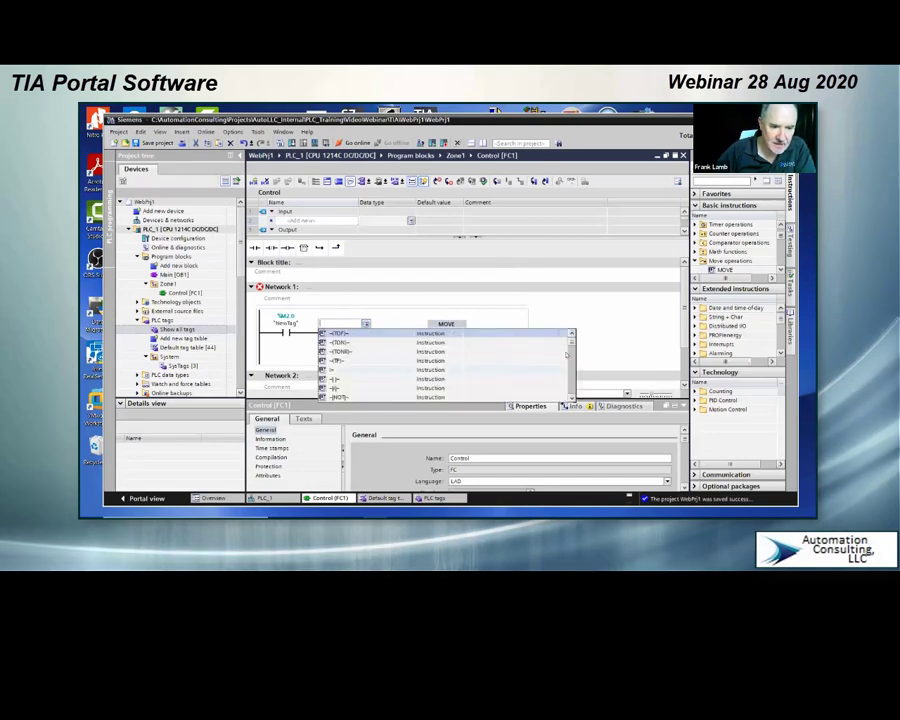
{"action": "mouse_move", "coordinate": [573, 345]}
{"action": "left_mouse_down"}
{"action": "mouse_move", "coordinate": [570, 396]}
{"action": "mouse_move", "coordinate": [571, 336]}
{"action": "left_mouse_up"}
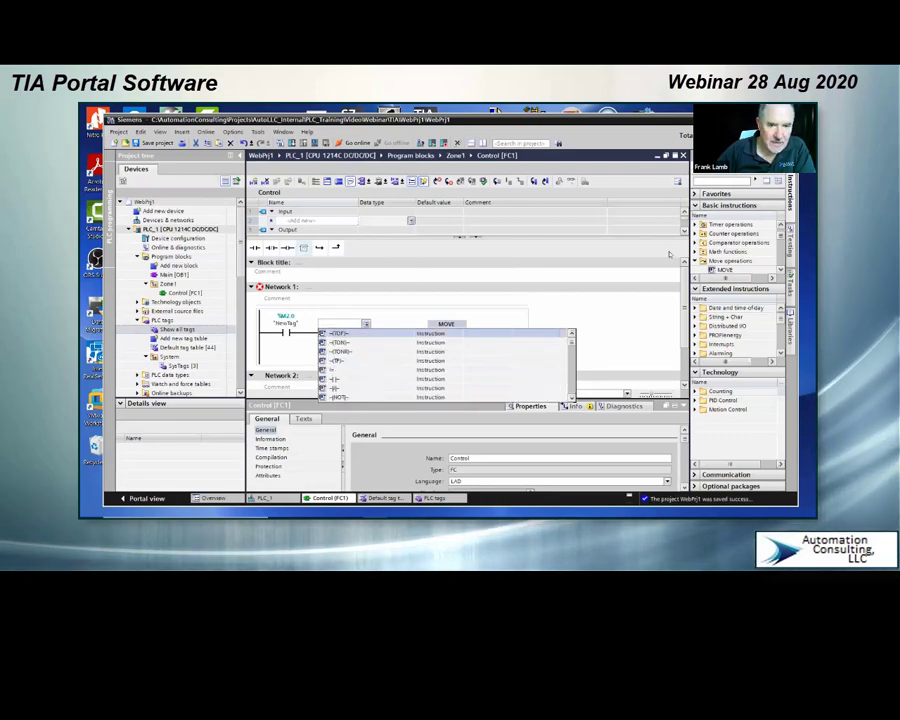
{"action": "left_click", "coordinate": [390, 312]}
{"action": "left_click", "coordinate": [345, 336]}
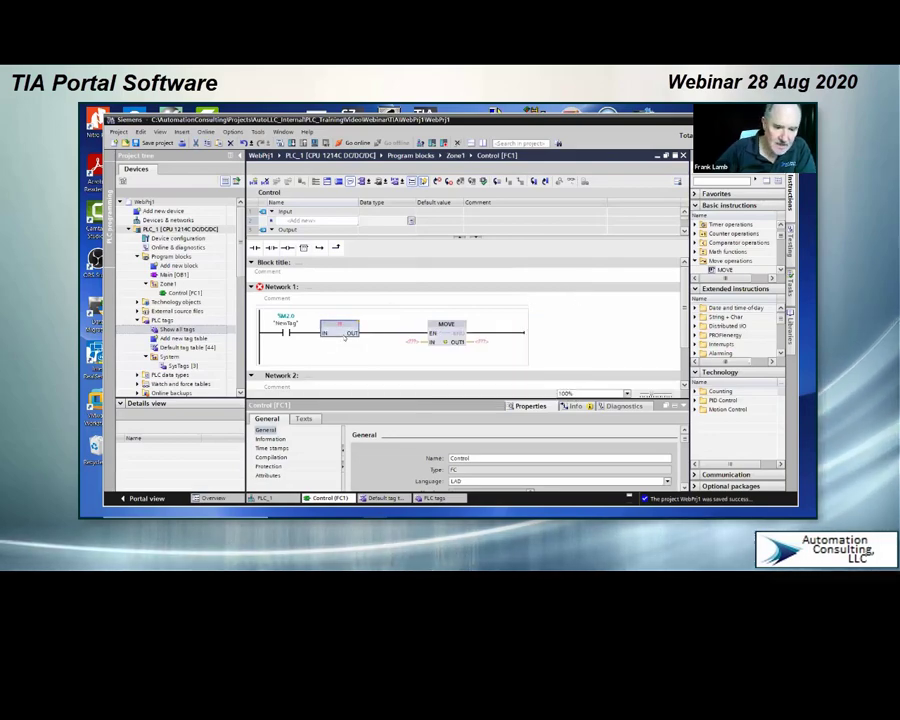
{"action": "key", "text": "Delete"}
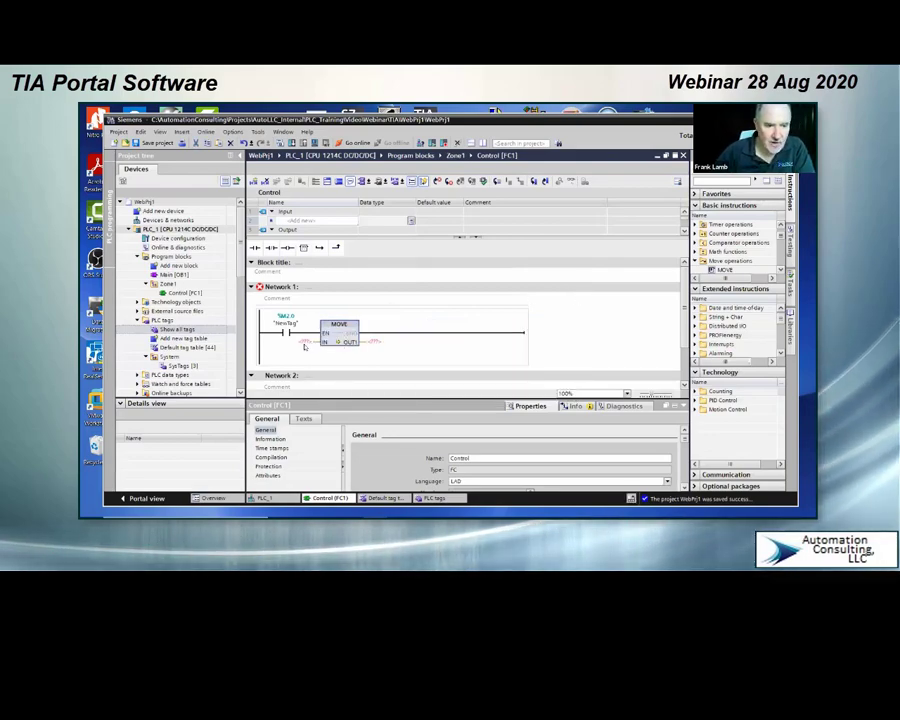
Step: Assign Word1 to the MOVE instruction's IN and Word2 to its OUT1
{"action": "double_click", "coordinate": [306, 343]}
{"action": "left_click", "coordinate": [318, 343]}
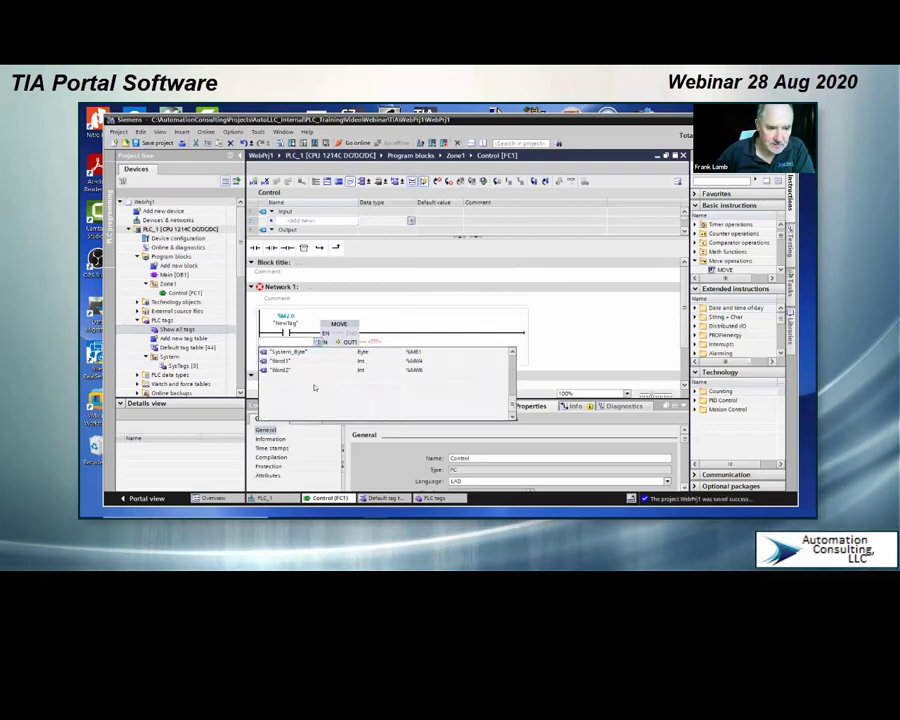
{"action": "left_click", "coordinate": [281, 370]}
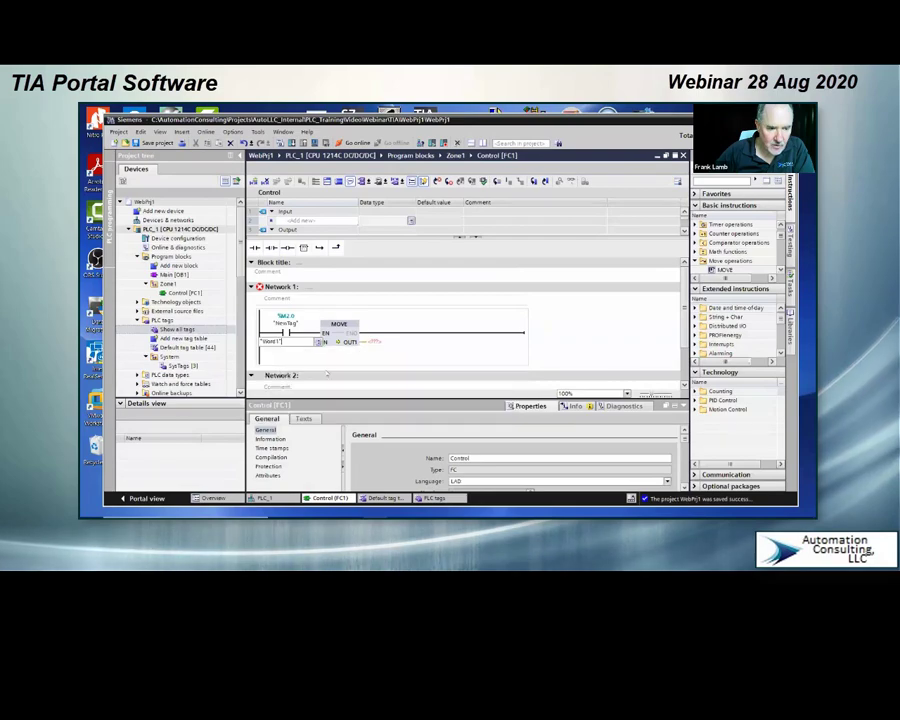
{"action": "left_click", "coordinate": [380, 343]}
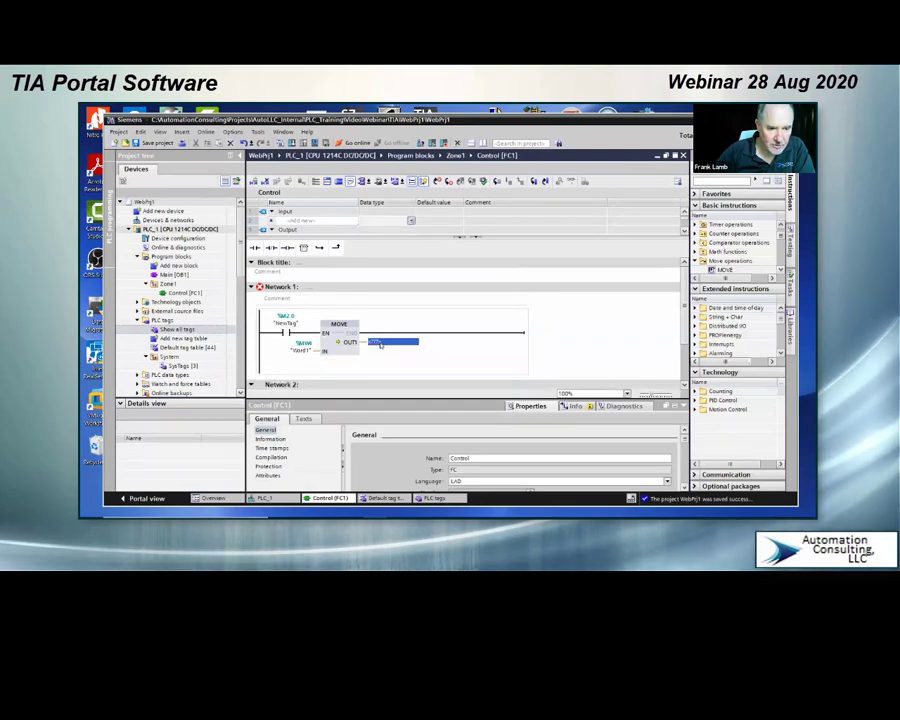
{"action": "left_click", "coordinate": [424, 343]}
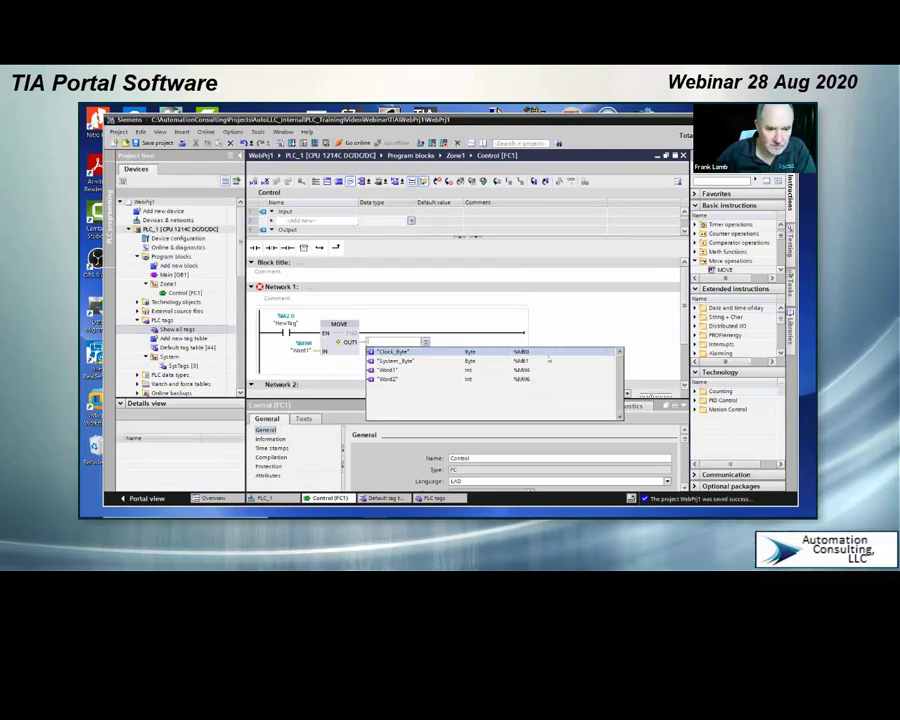
{"action": "left_click", "coordinate": [387, 380]}
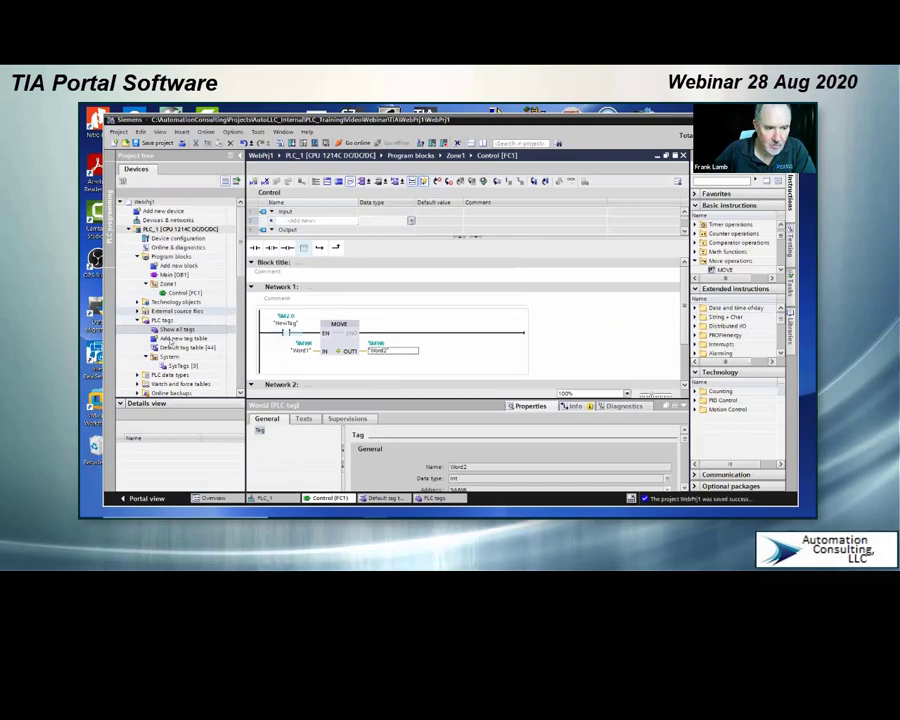
Step: Open the Main [OB1] block and insert a call to Control [FC1] on the rung in Network 1
{"action": "left_click", "coordinate": [163, 274]}
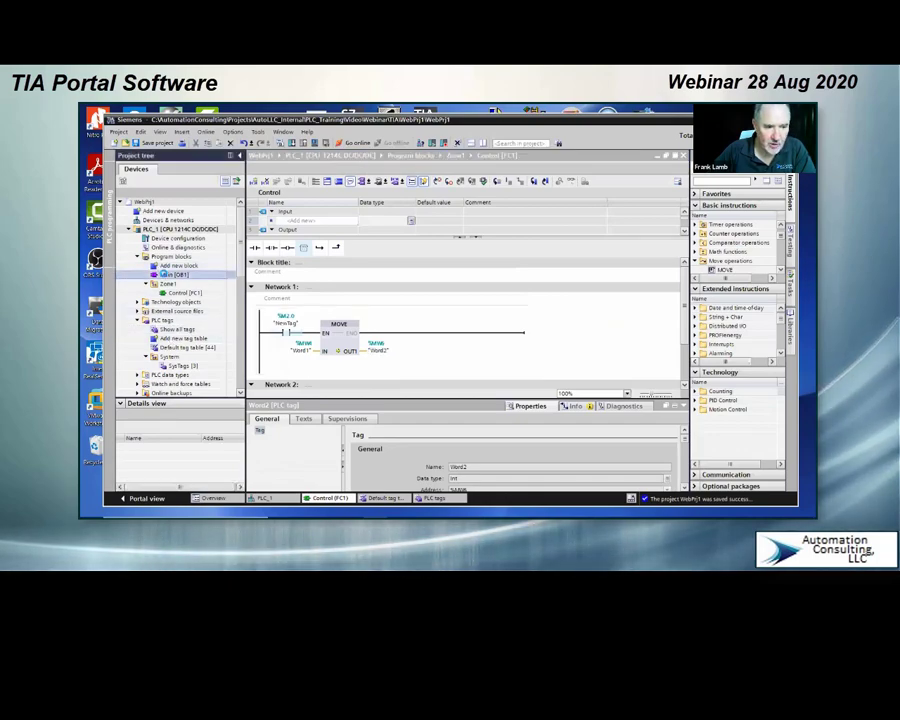
{"action": "double_click", "coordinate": [163, 274]}
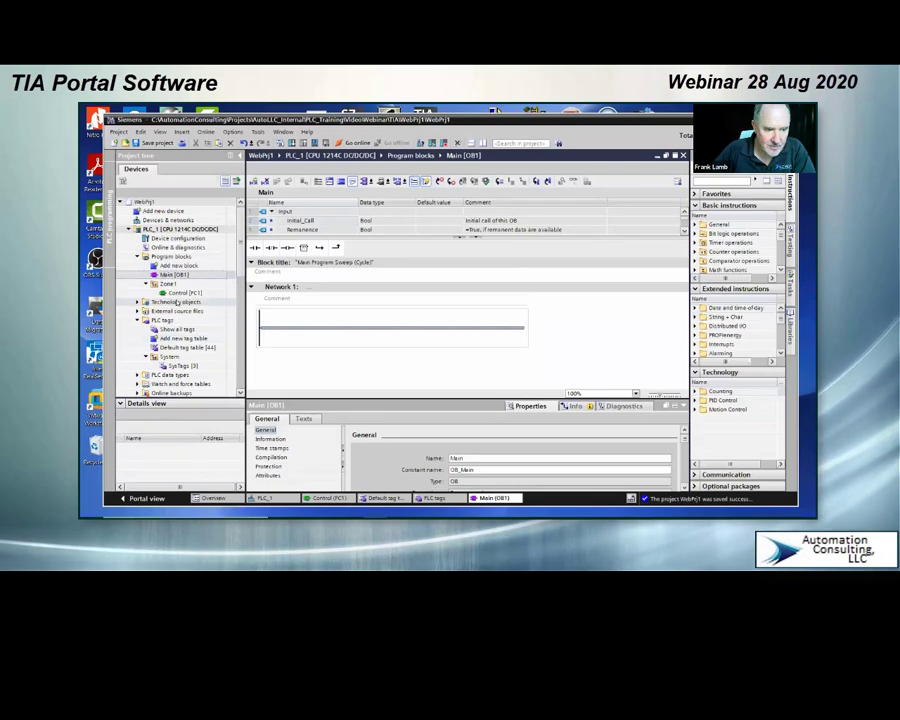
{"action": "left_click_drag", "start_coordinate": [184, 292], "coordinate": [393, 333]}
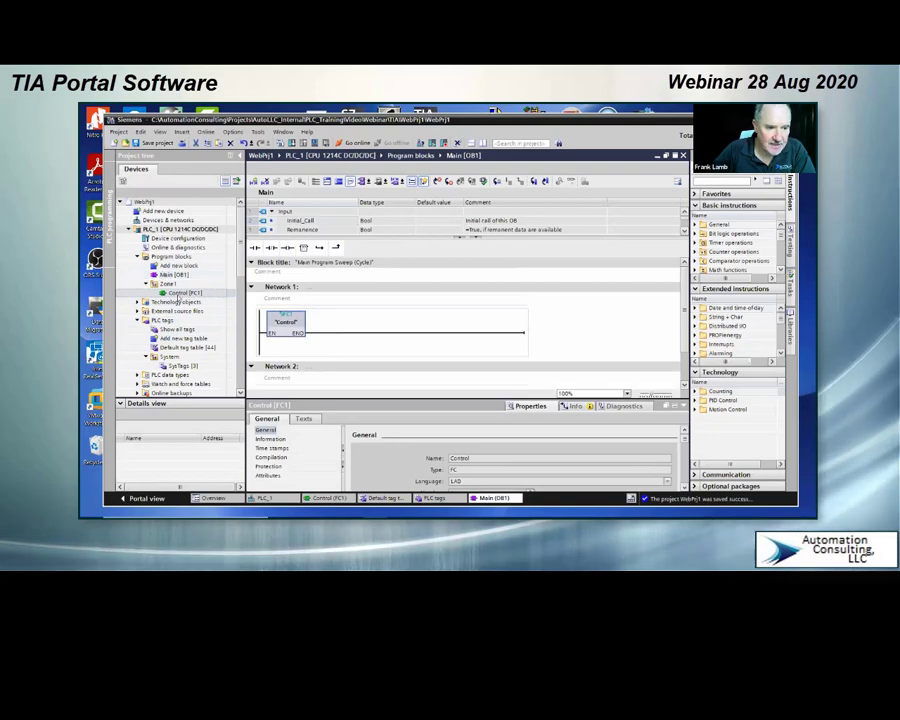
Step: Return to the Control block, and close the WebPrj1 project window with its changes saved
{"action": "left_click", "coordinate": [328, 498]}
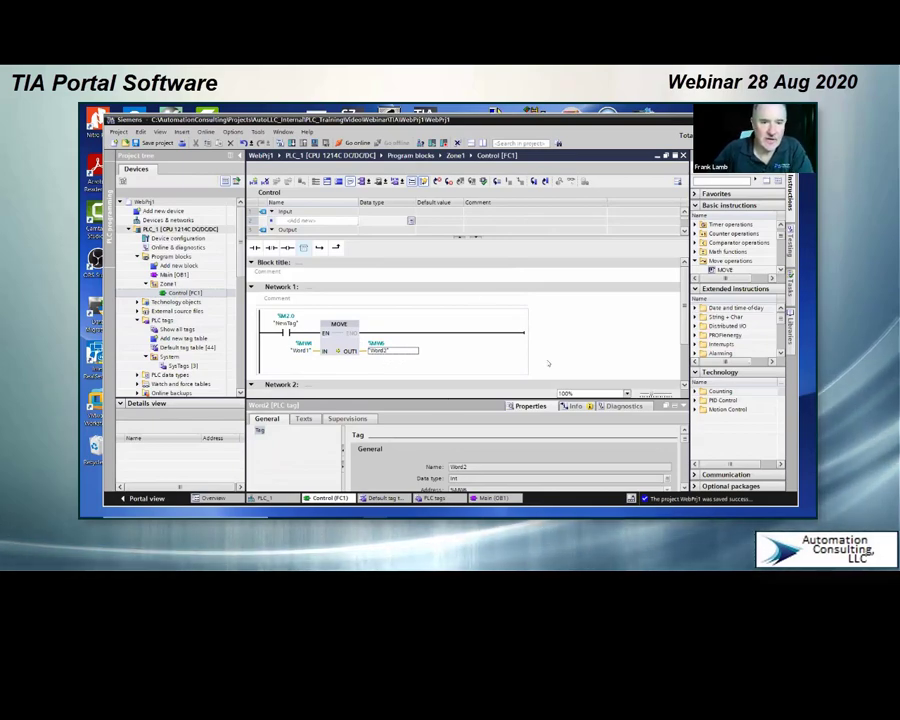
{"action": "left_click", "coordinate": [374, 280]}
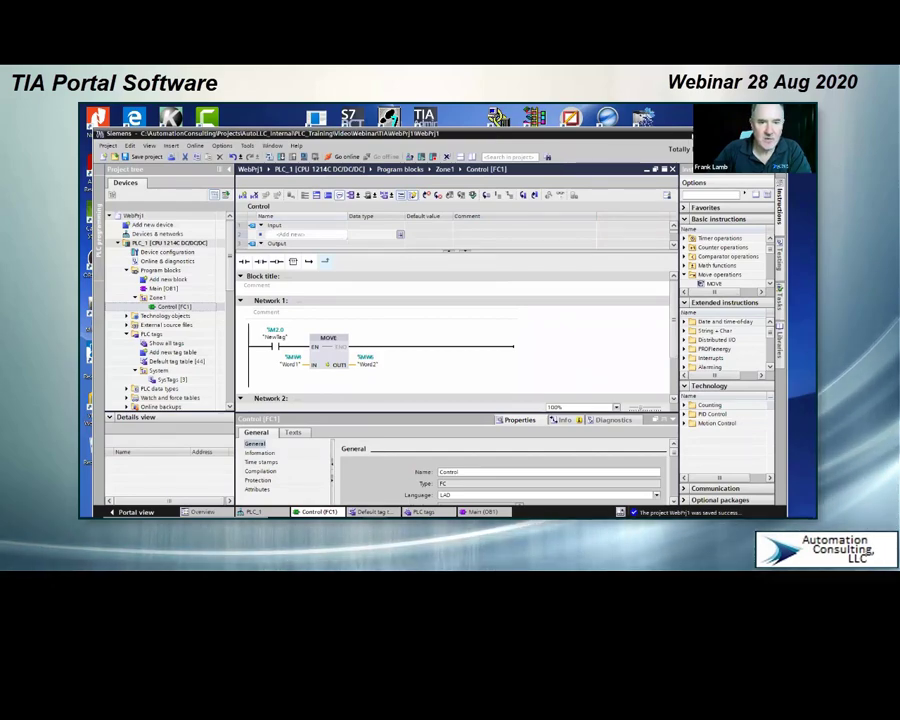
{"action": "left_click_drag", "start_coordinate": [520, 133], "coordinate": [492, 131]}
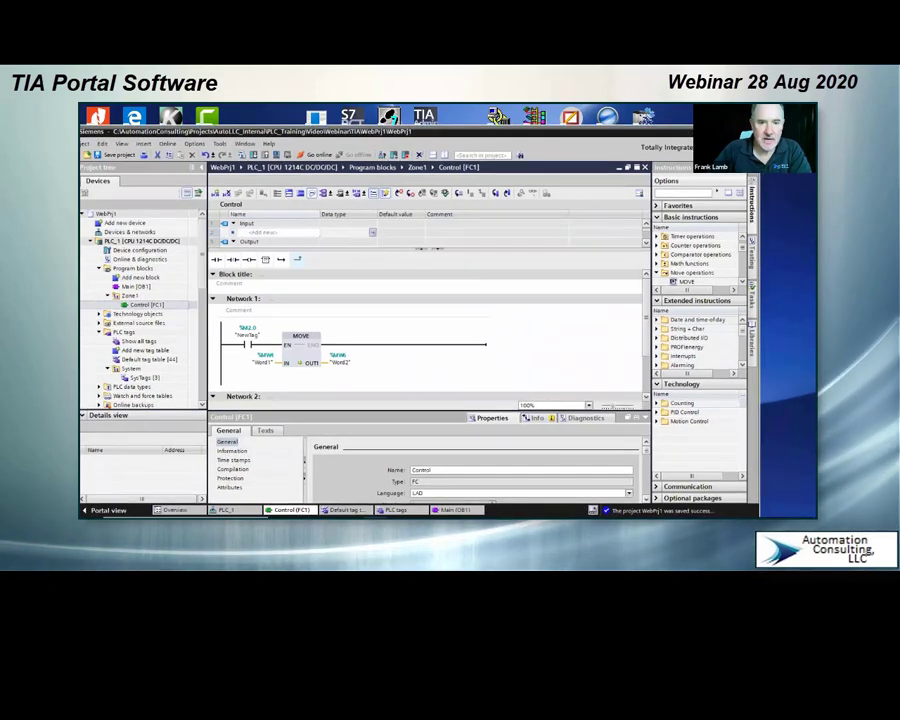
{"action": "left_click", "coordinate": [752, 131]}
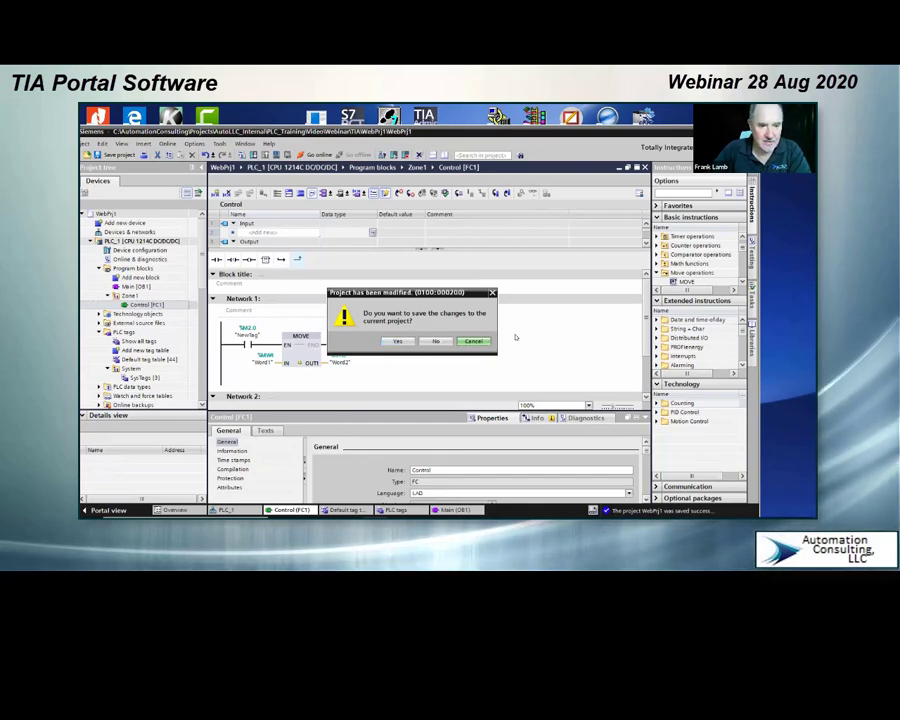
{"action": "left_click", "coordinate": [397, 342]}
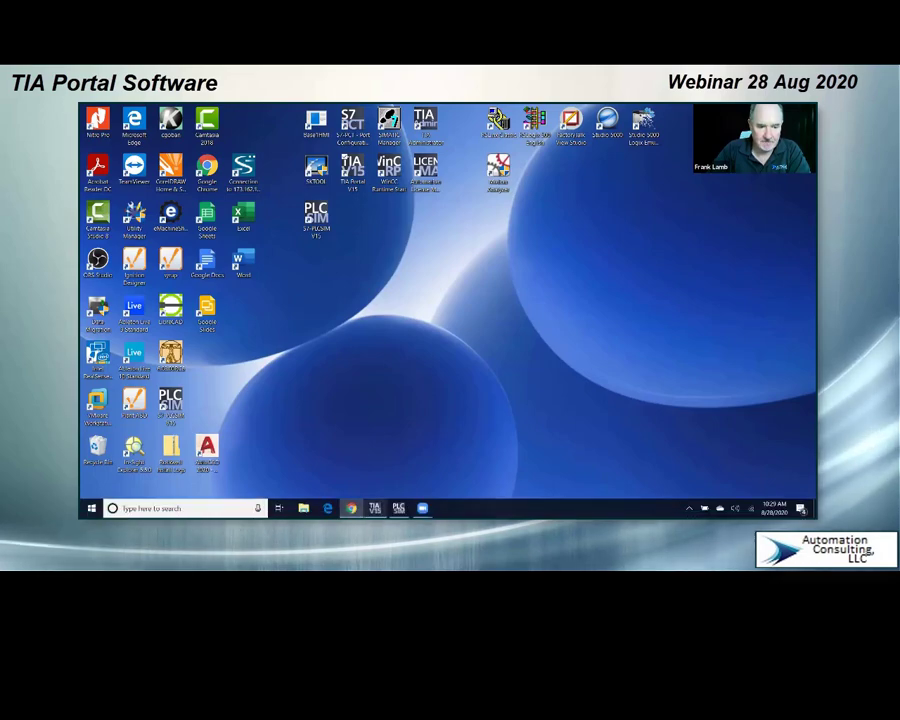
Step: Switch to the TIA Portal window with the PRJ1 project and widen the project tree so the PLC_1 program block names are readable
{"action": "left_click", "coordinate": [375, 508]}
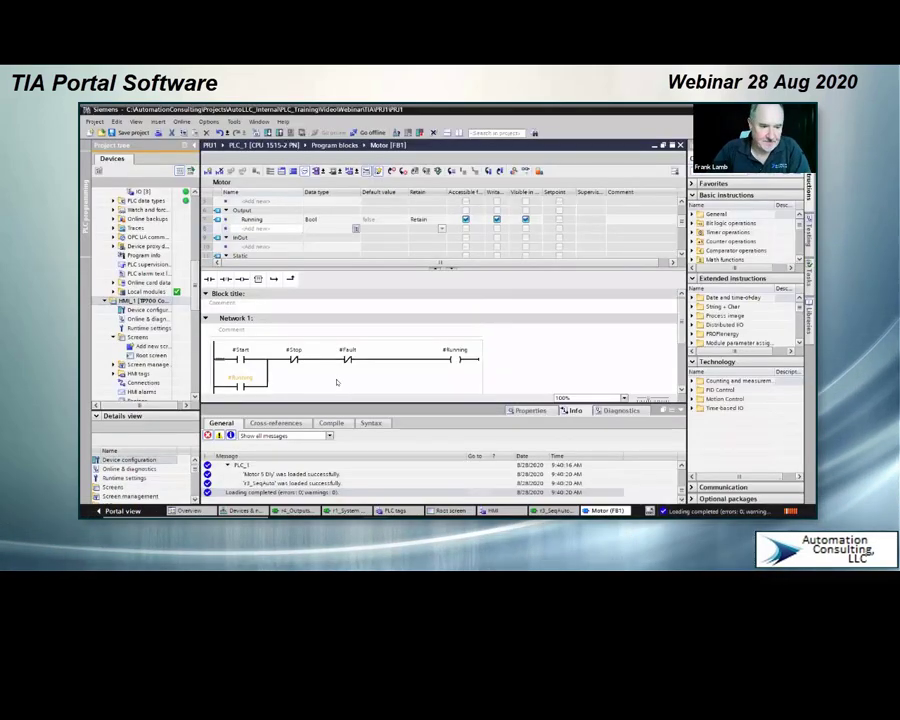
{"action": "scroll", "coordinate": [145, 290], "scroll_direction": "up", "scroll_amount": 10}
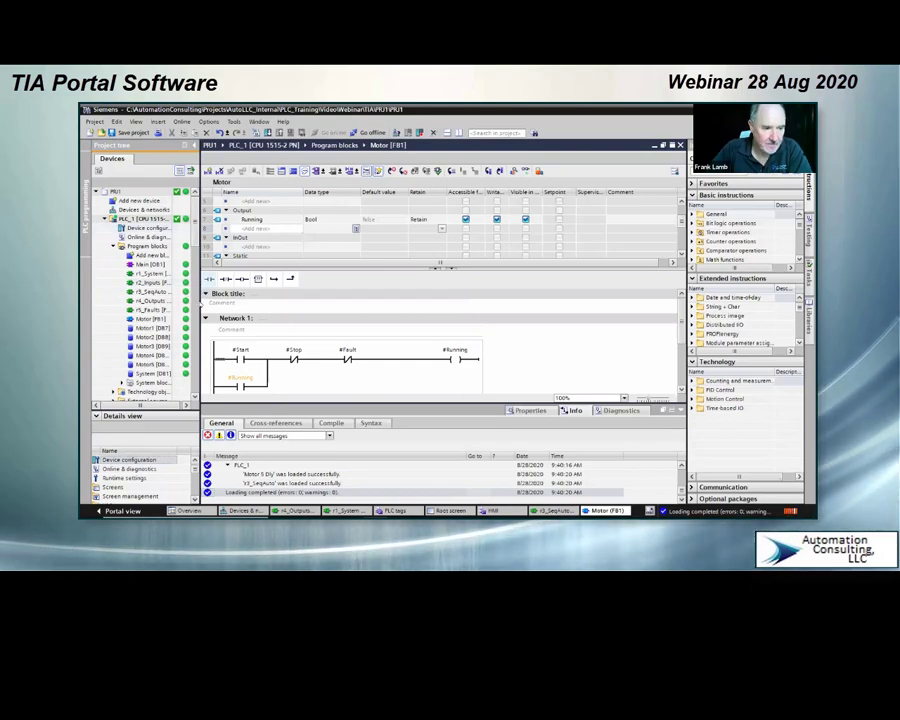
{"action": "left_click_drag", "start_coordinate": [199, 303], "coordinate": [320, 315]}
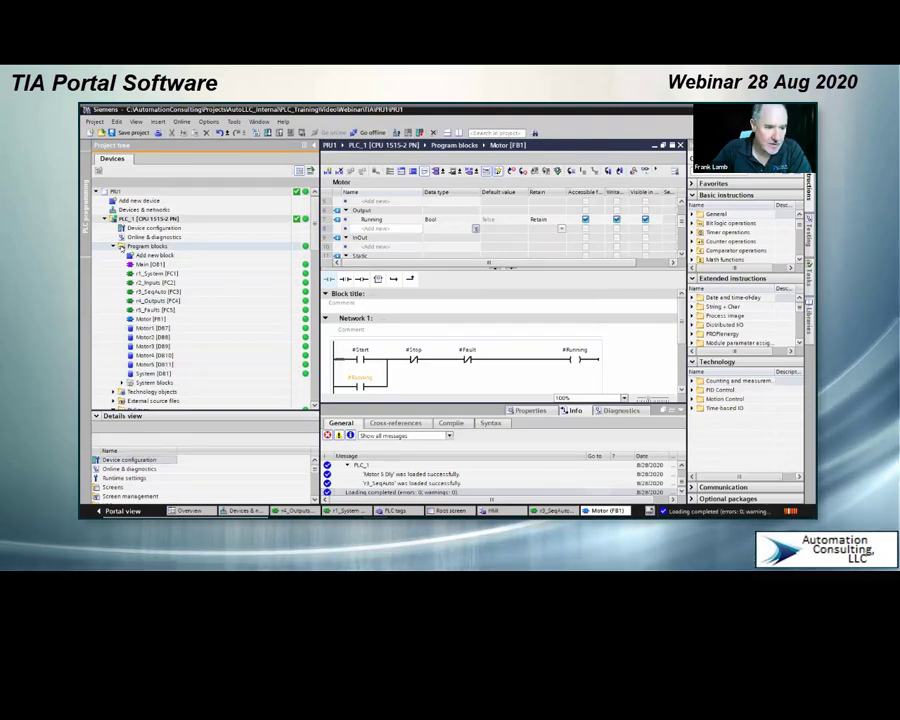
Step: Add a new group named Motors under the Program blocks of PLC_1
{"action": "right_click", "coordinate": [121, 247]}
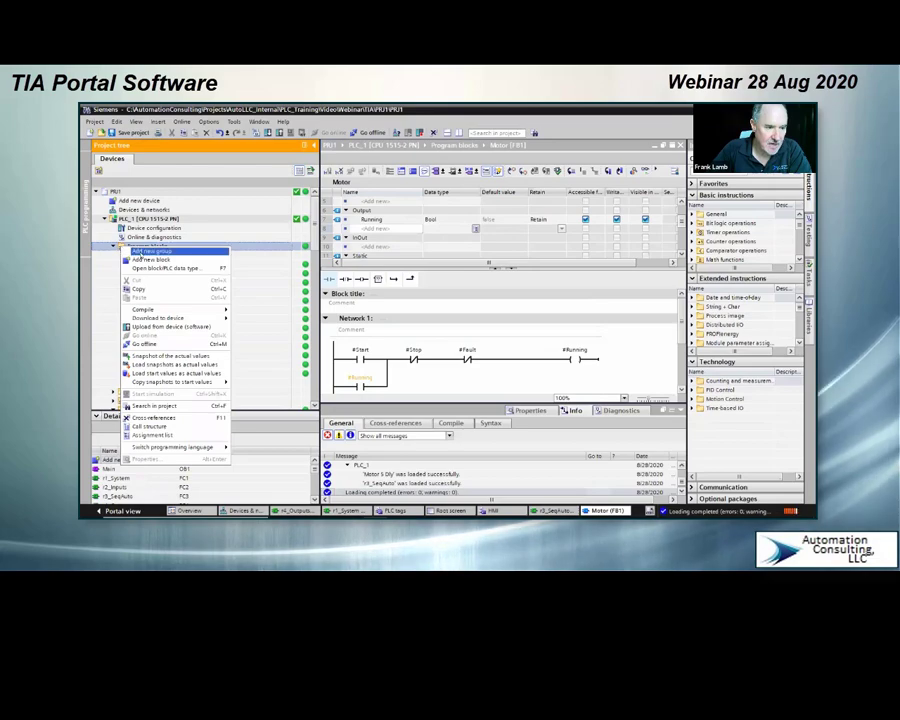
{"action": "left_click", "coordinate": [146, 252]}
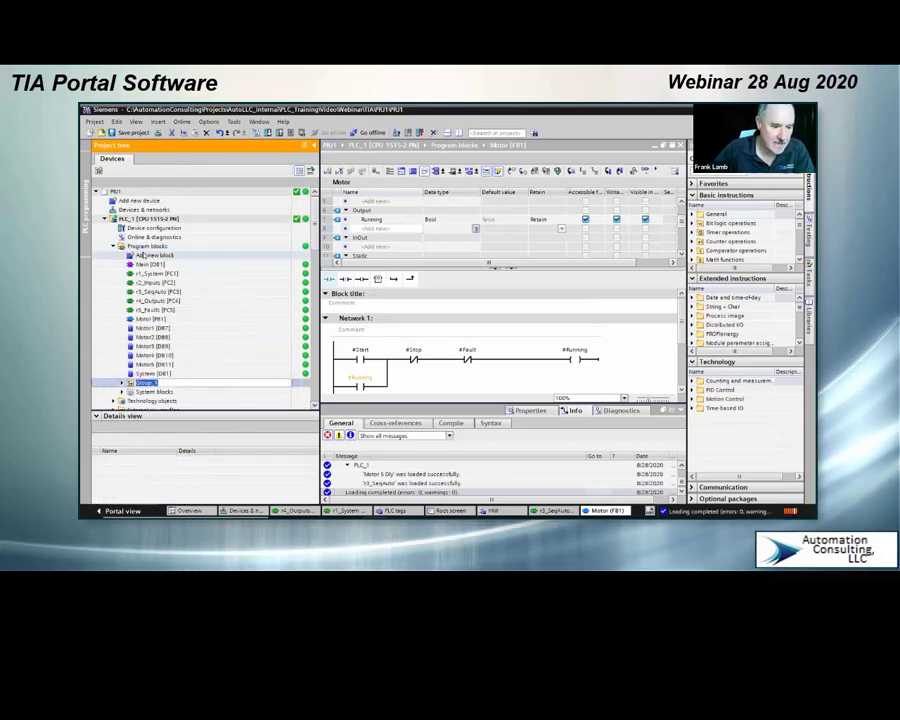
{"action": "type", "text": "Mo"}
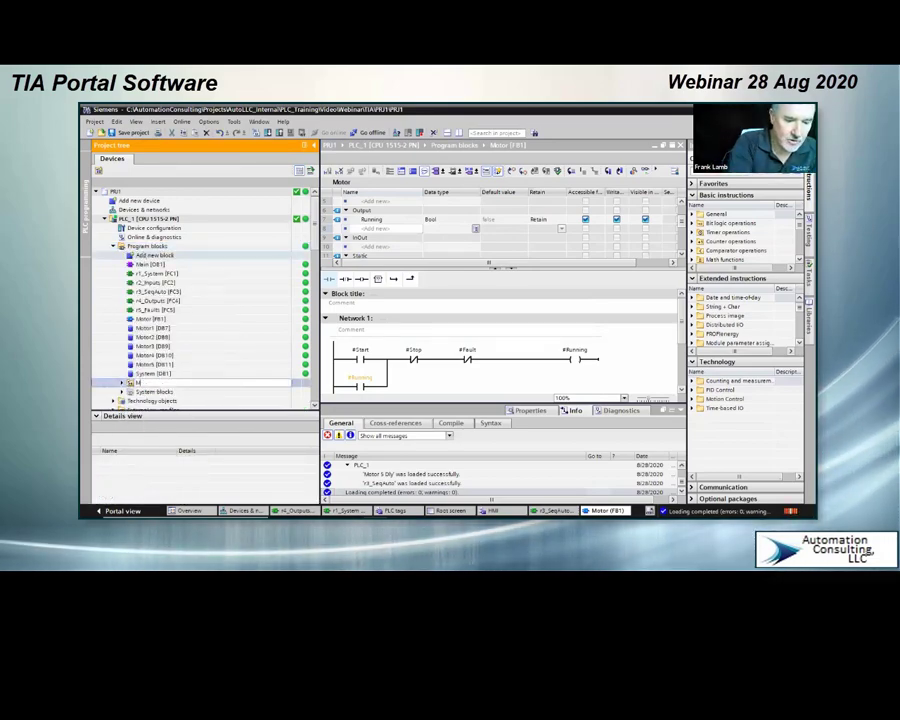
{"action": "type", "text": "tors"}
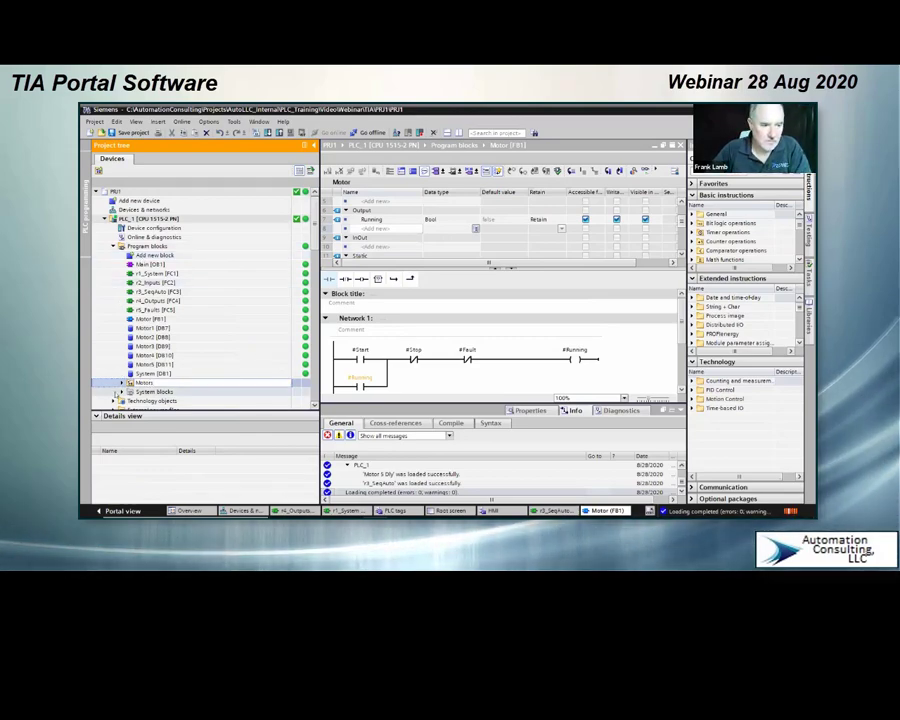
{"action": "key", "text": "Return"}
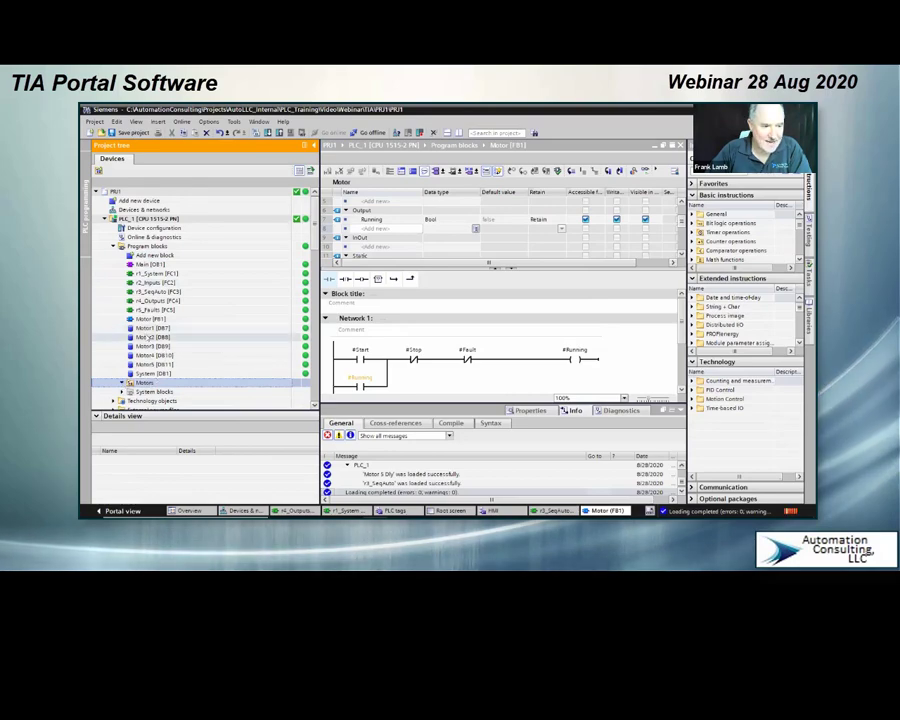
Step: Move the data blocks Motor1 through Motor5 and the function block Motor [FB1] into the Motors group
{"action": "left_click_drag", "start_coordinate": [131, 329], "coordinate": [151, 379]}
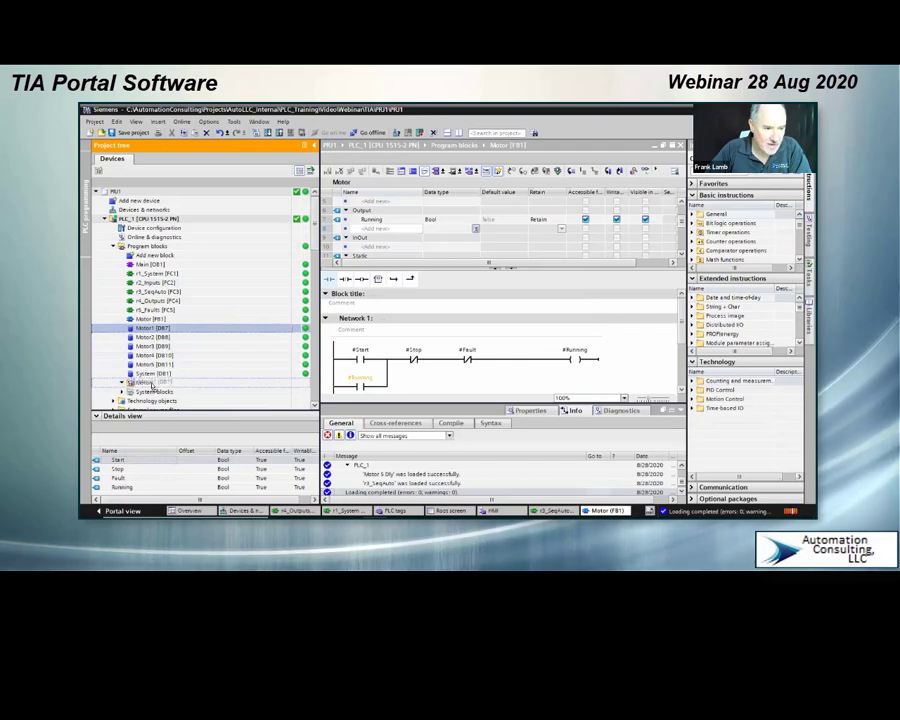
{"action": "left_click_drag", "start_coordinate": [151, 383], "coordinate": [151, 383]}
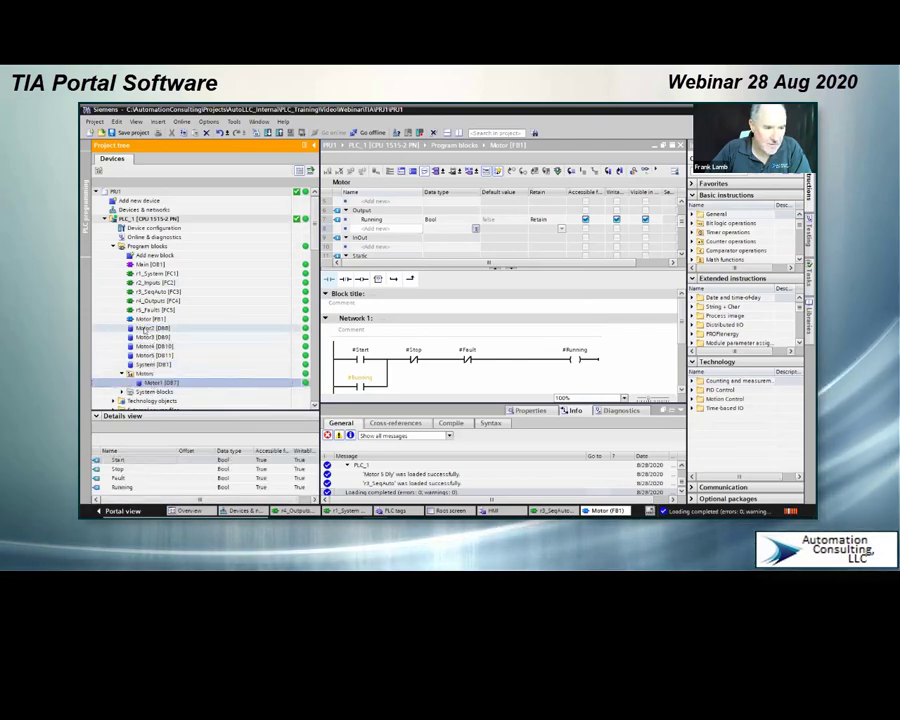
{"action": "left_click_drag", "start_coordinate": [133, 330], "coordinate": [157, 382]}
{"action": "left_click_drag", "start_coordinate": [143, 330], "coordinate": [159, 349]}
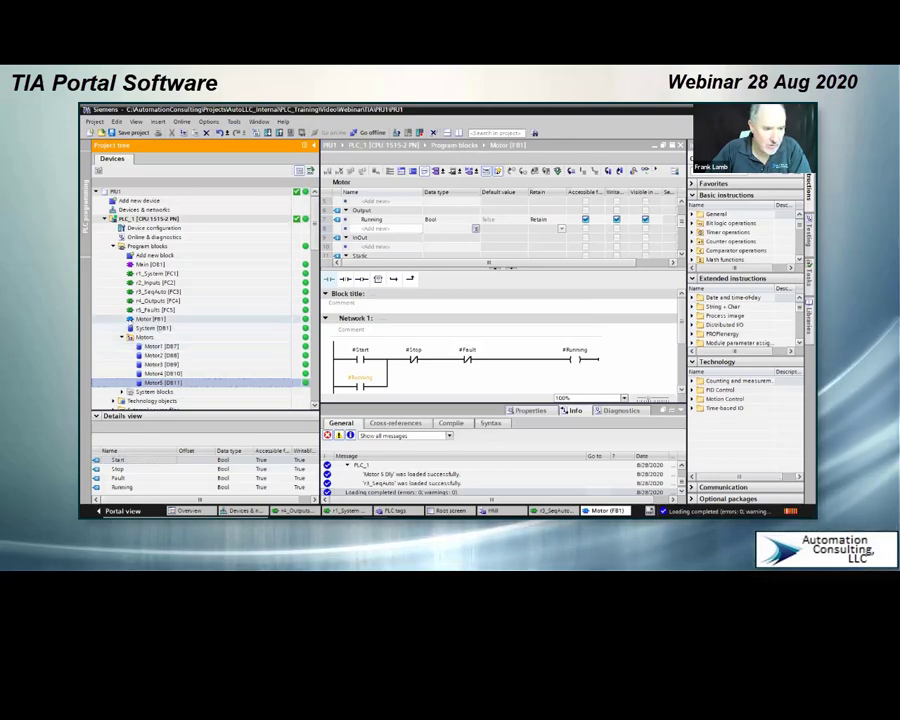
{"action": "left_click_drag", "start_coordinate": [134, 320], "coordinate": [158, 340]}
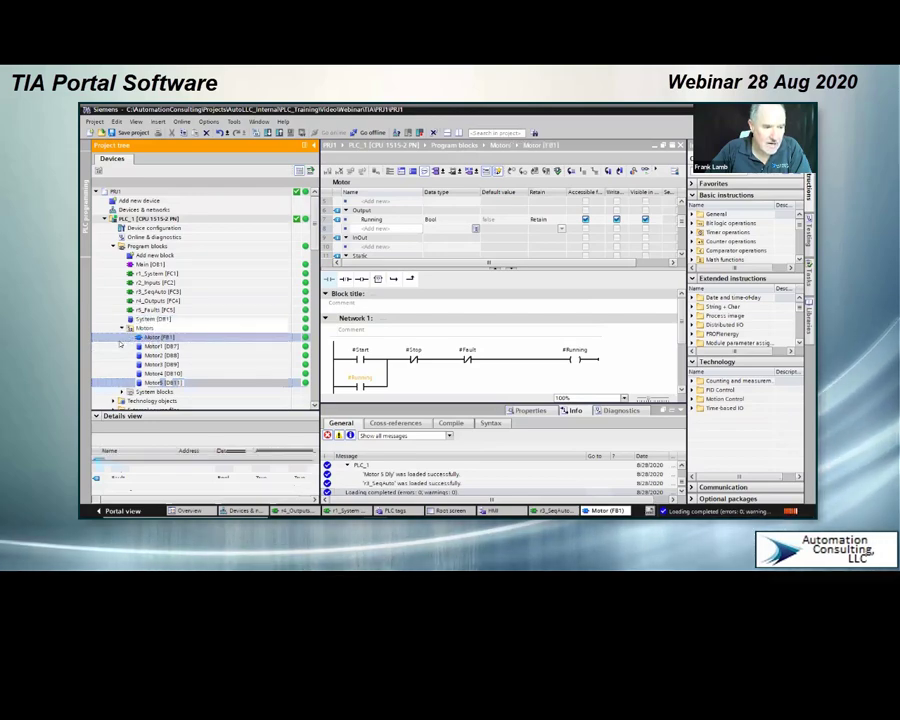
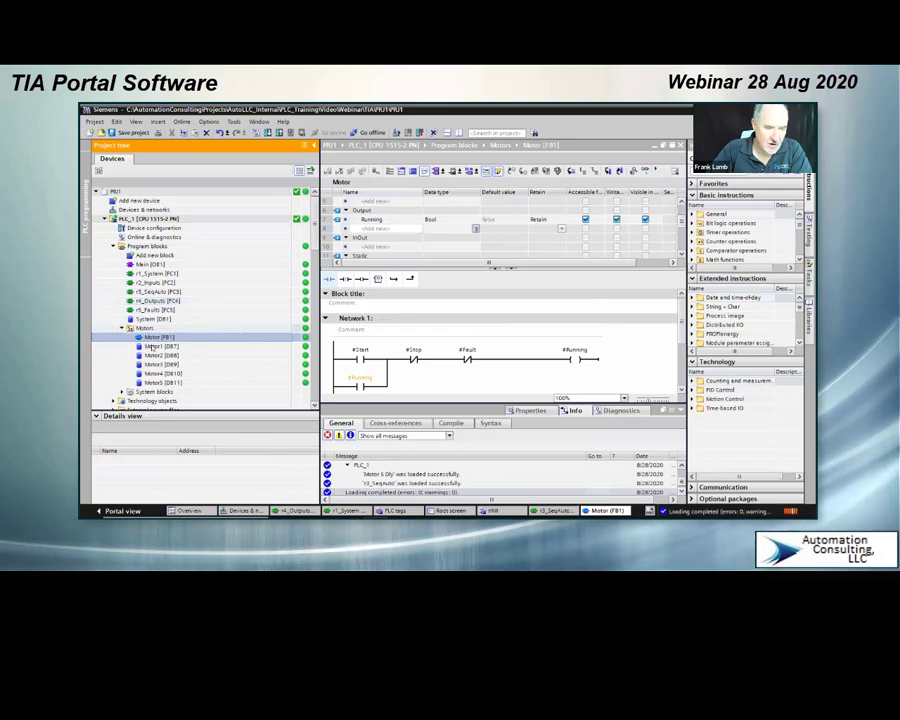
Step: Open the device configuration of PLC_1 and look over its rack and the objects listed beneath it in the project
{"action": "left_click", "coordinate": [150, 228]}
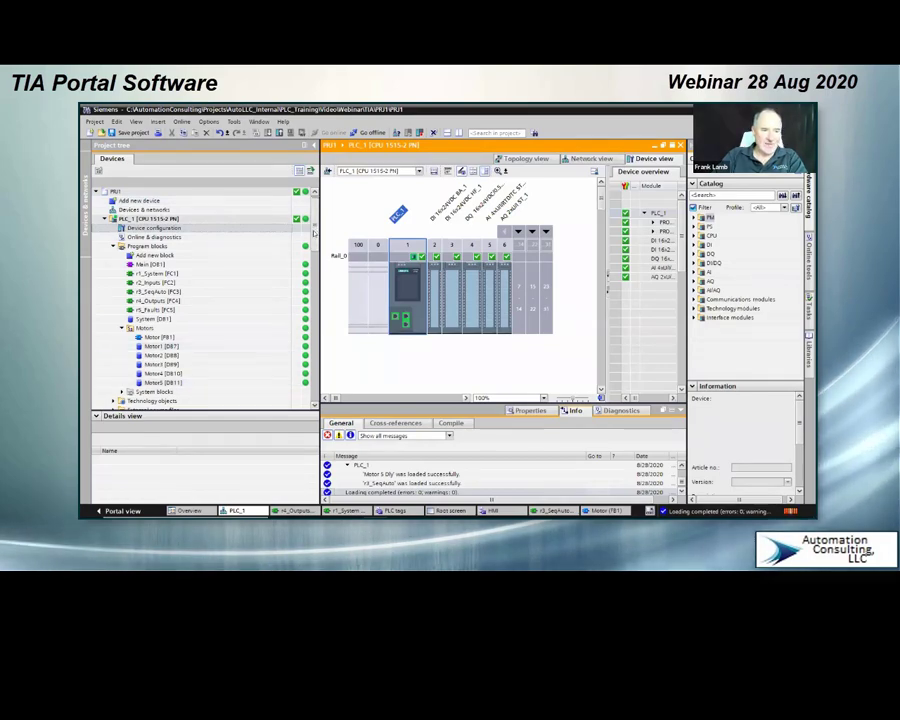
{"action": "mouse_move", "coordinate": [314, 232]}
{"action": "left_mouse_down"}
{"action": "mouse_move", "coordinate": [318, 287]}
{"action": "mouse_move", "coordinate": [327, 232]}
{"action": "left_mouse_up"}
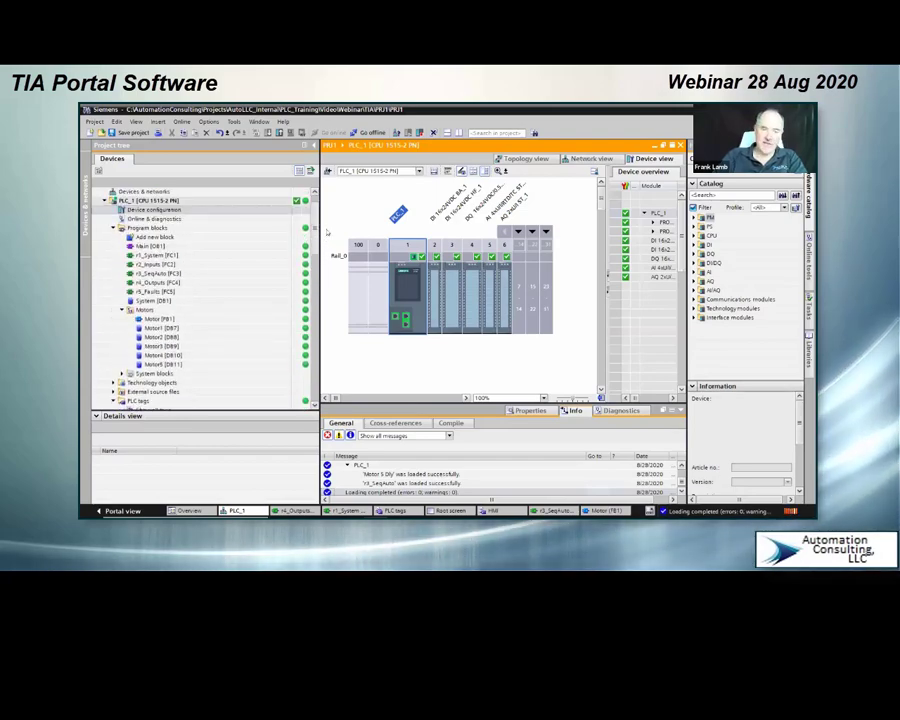
{"action": "left_click_drag", "start_coordinate": [327, 234], "coordinate": [328, 227]}
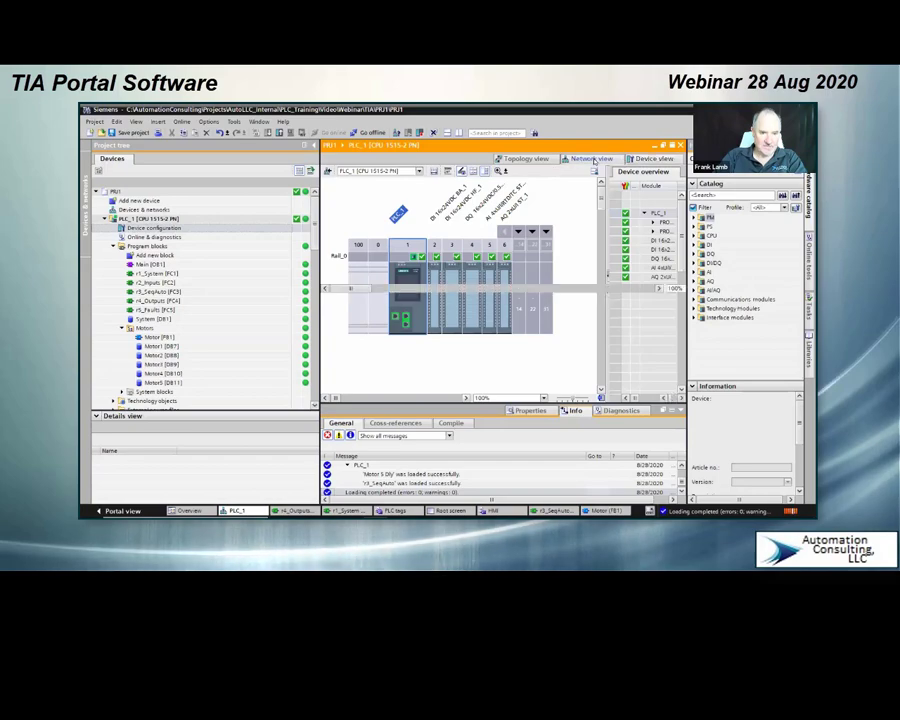
Step: Examine PLC_1 and HMI_1 in the network view and the topology view, and return to the device view
{"action": "left_click", "coordinate": [593, 160]}
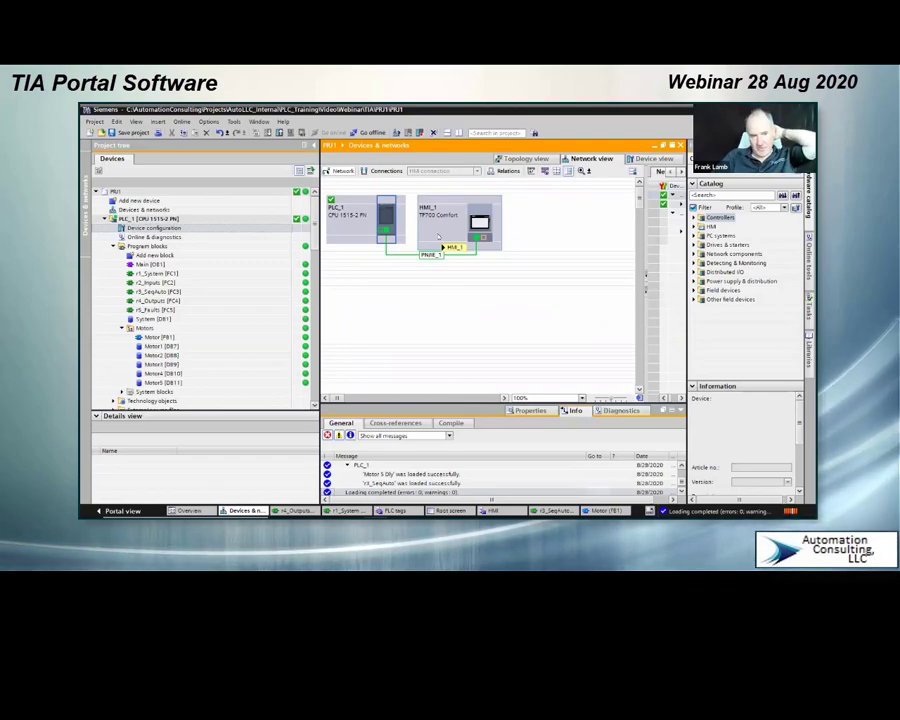
{"action": "mouse_move", "coordinate": [437, 236]}
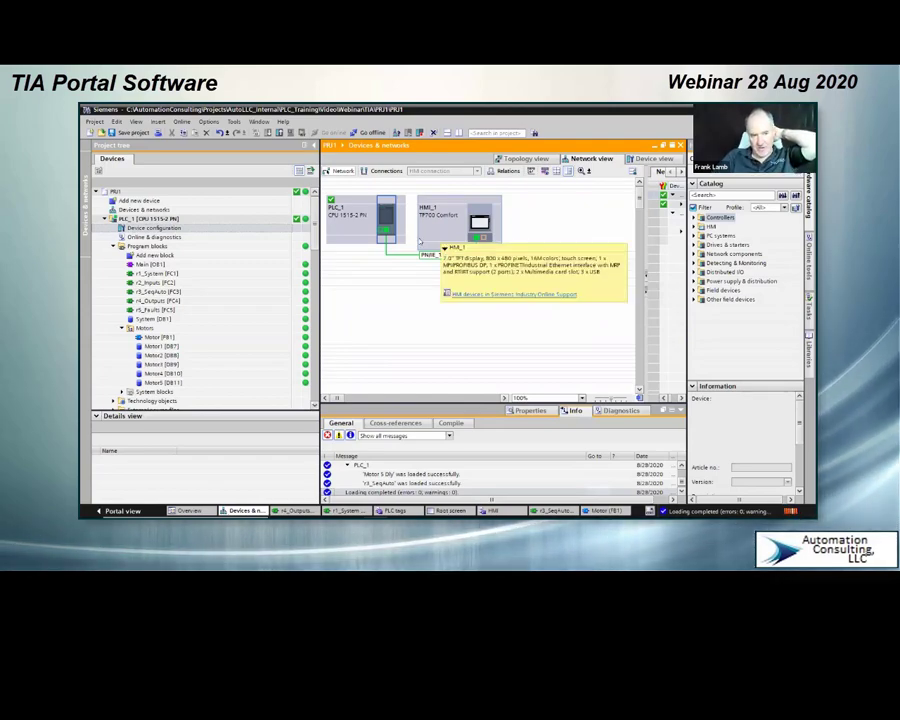
{"action": "mouse_move", "coordinate": [387, 239]}
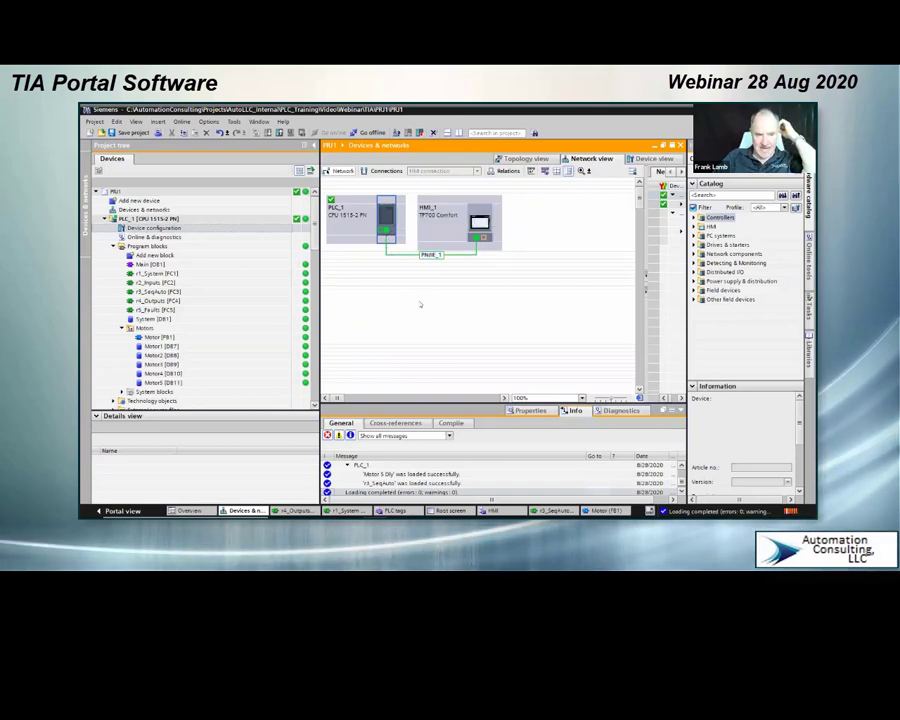
{"action": "left_click", "coordinate": [509, 161]}
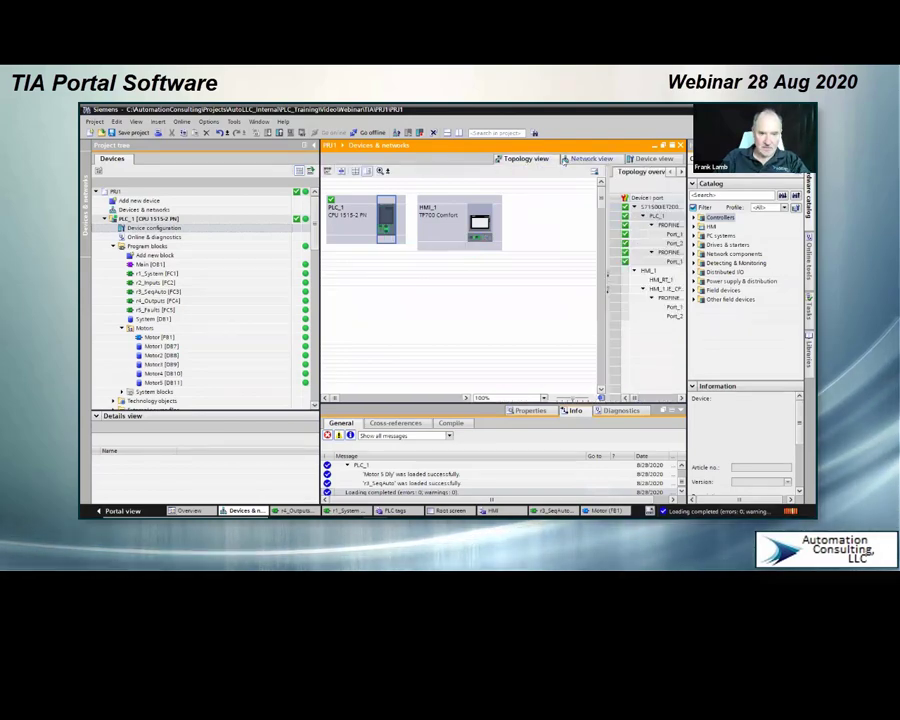
{"action": "left_click", "coordinate": [664, 161]}
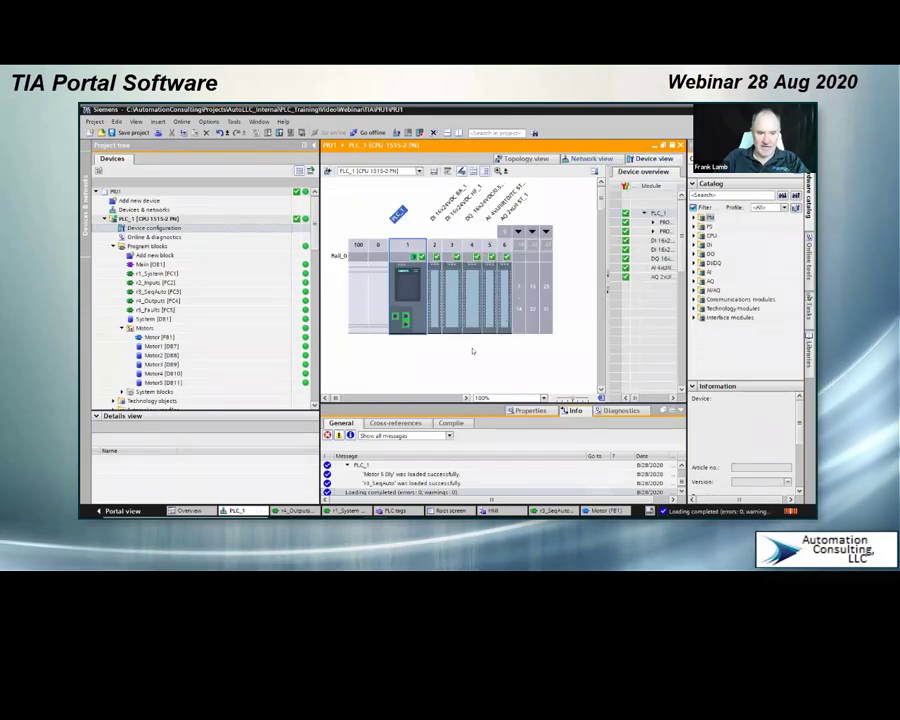
Step: Examine the CPU's properties, covering the web server's Security and General settings and the IO tags with their addresses
{"action": "left_click", "coordinate": [422, 316]}
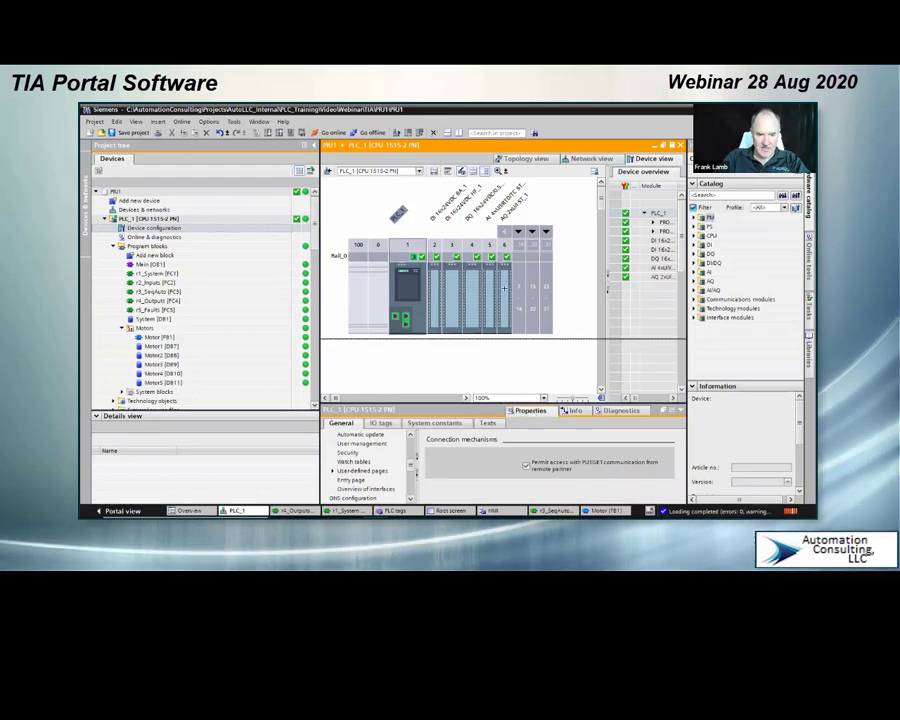
{"action": "left_click_drag", "start_coordinate": [480, 403], "coordinate": [470, 272]}
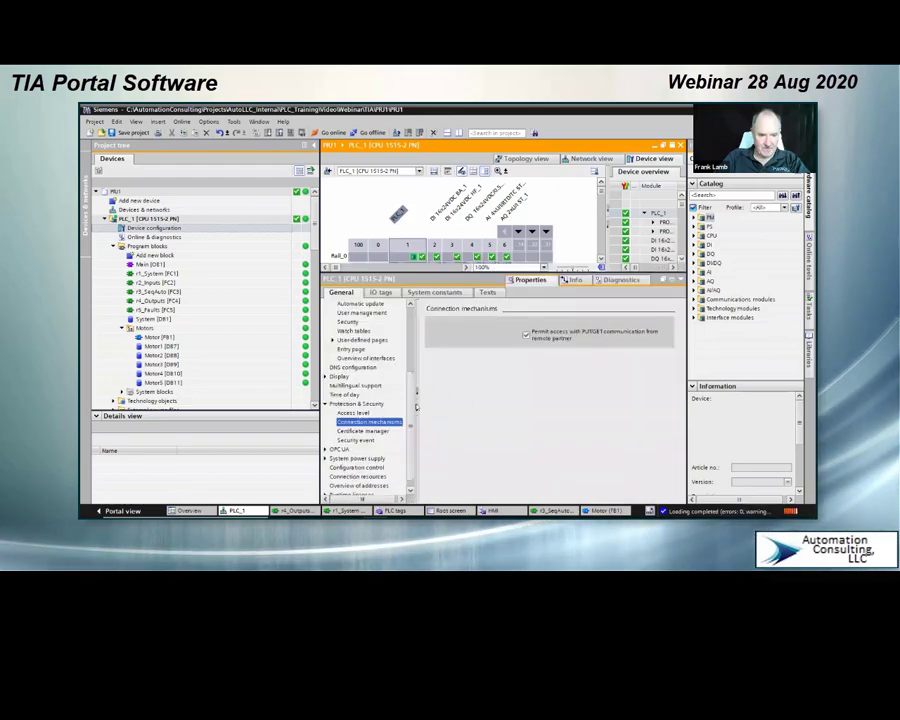
{"action": "scroll", "coordinate": [416, 403], "scroll_direction": "down", "scroll_amount": 1}
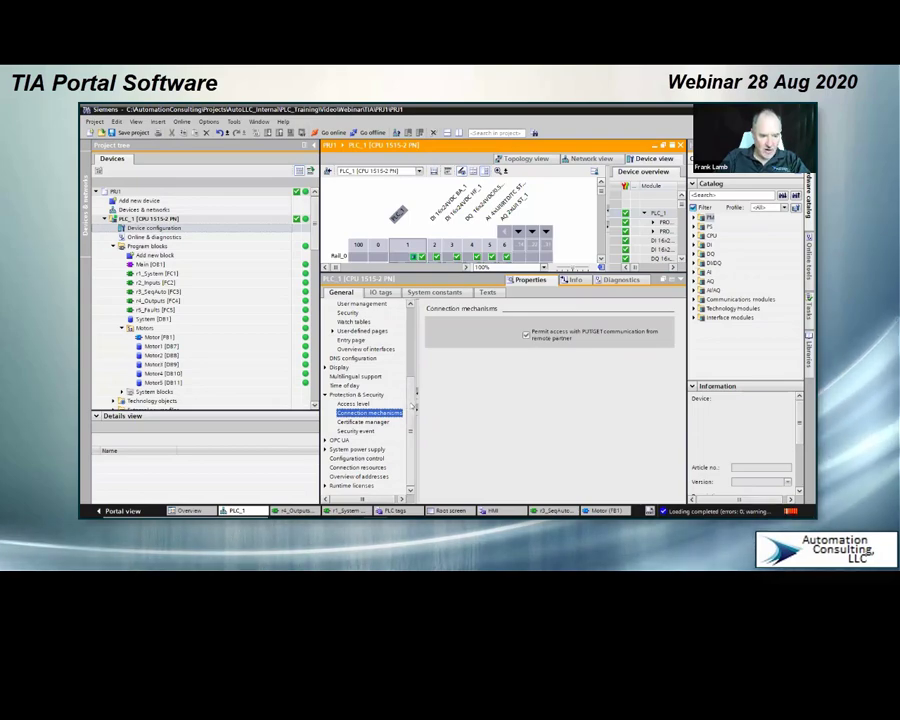
{"action": "left_click_drag", "start_coordinate": [412, 406], "coordinate": [413, 385]}
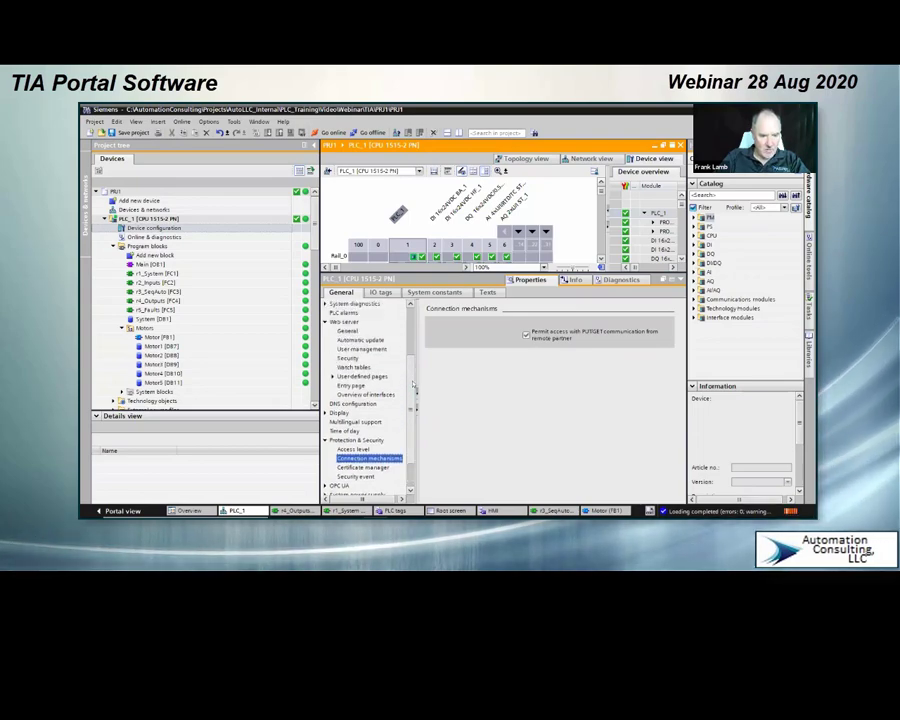
{"action": "left_click", "coordinate": [350, 358]}
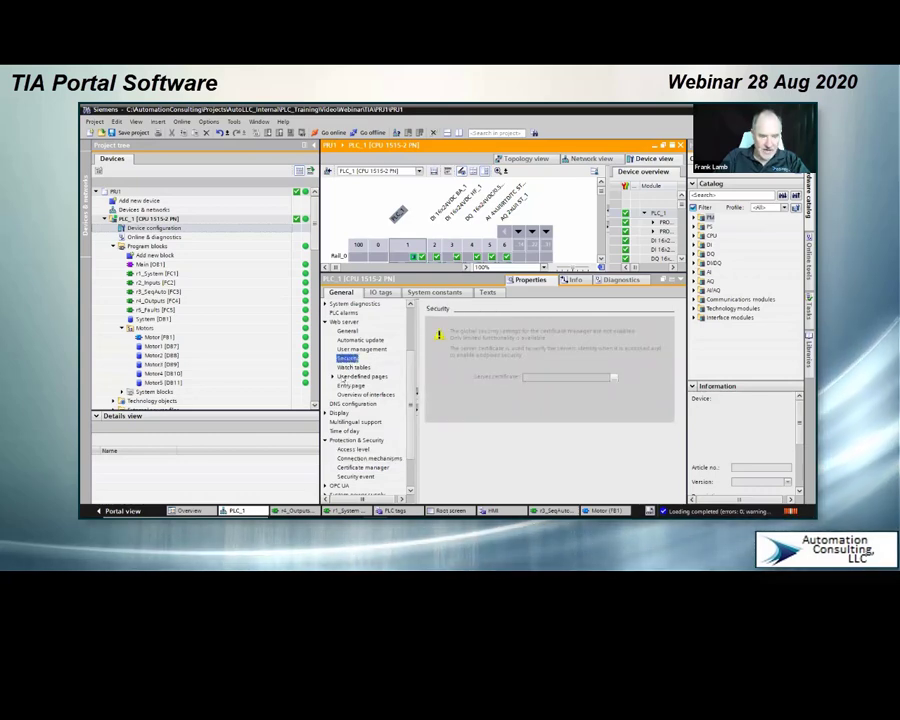
{"action": "left_click", "coordinate": [346, 330]}
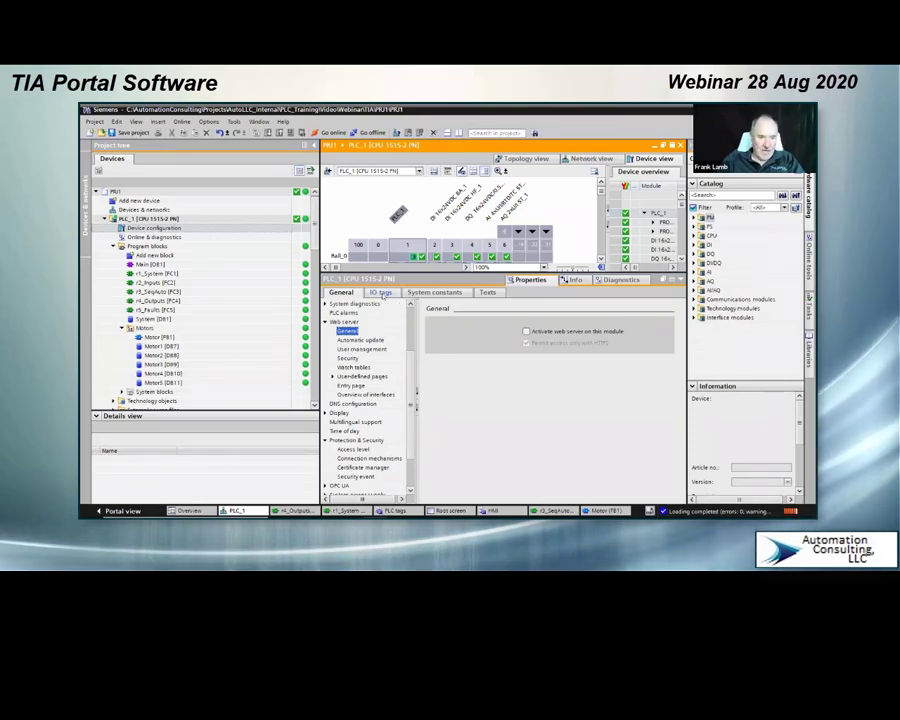
{"action": "left_click", "coordinate": [381, 292]}
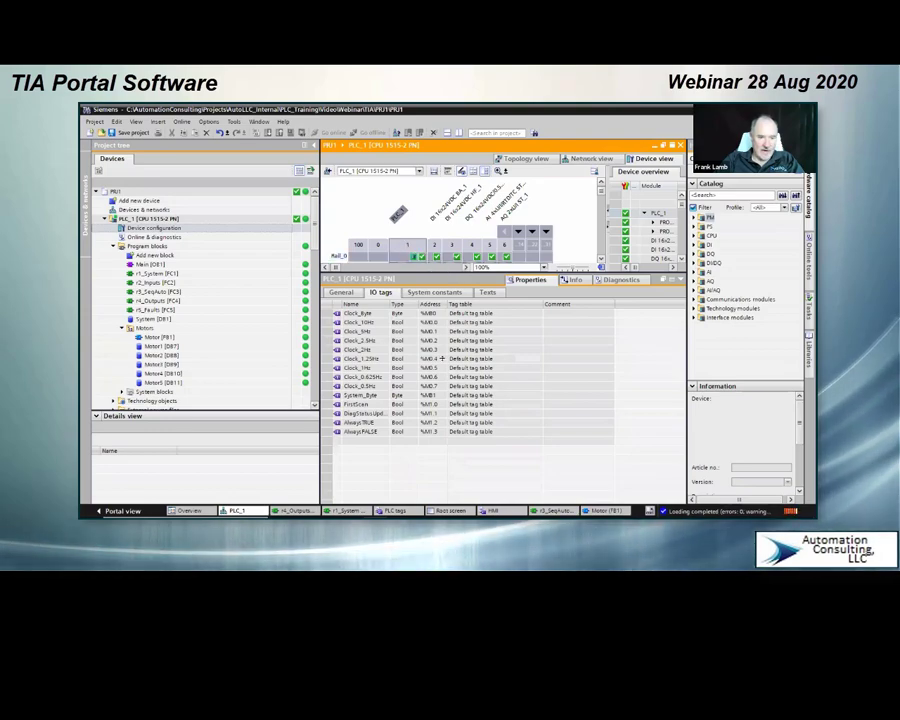
{"action": "left_click_drag", "start_coordinate": [442, 358], "coordinate": [442, 371]}
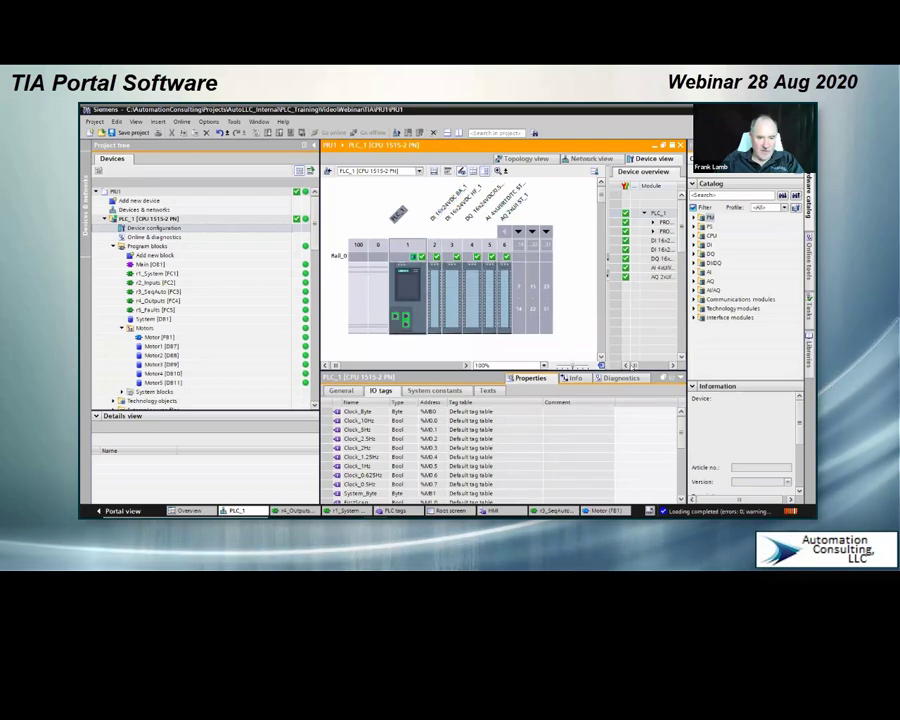
Step: Collapse the hardware catalog and widen the device overview to read each module's input address, output address and type
{"action": "left_click_drag", "start_coordinate": [634, 366], "coordinate": [646, 366]}
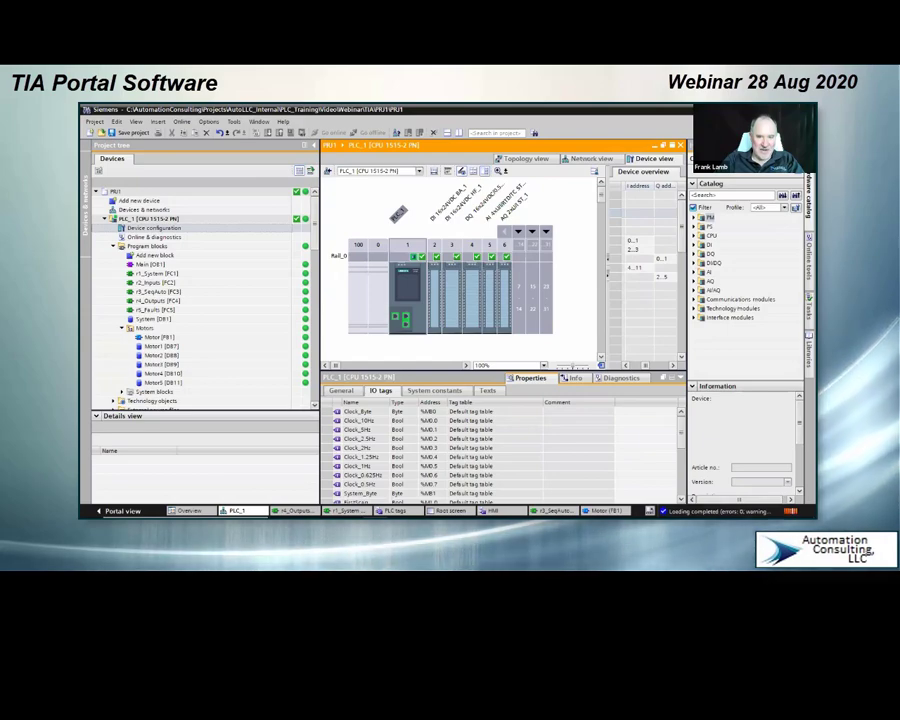
{"action": "left_click", "coordinate": [798, 145]}
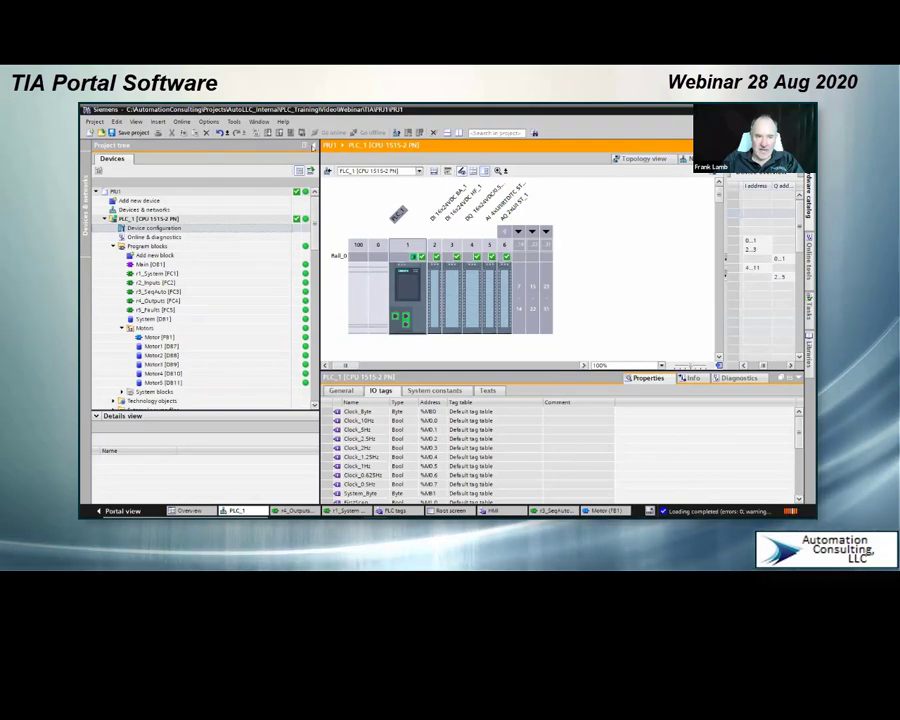
{"action": "left_click", "coordinate": [305, 146]}
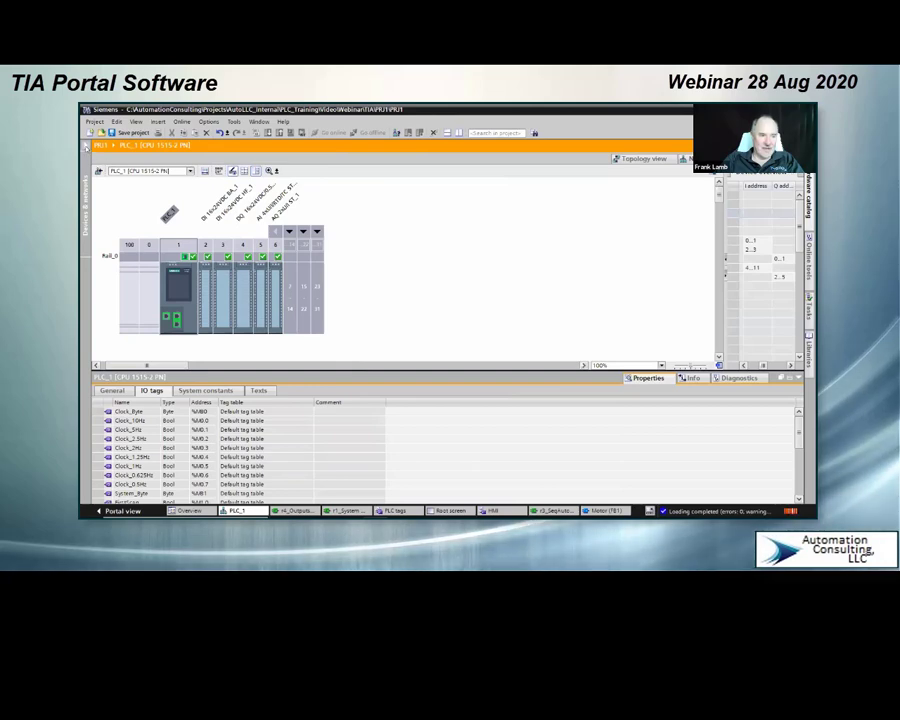
{"action": "left_click", "coordinate": [86, 146]}
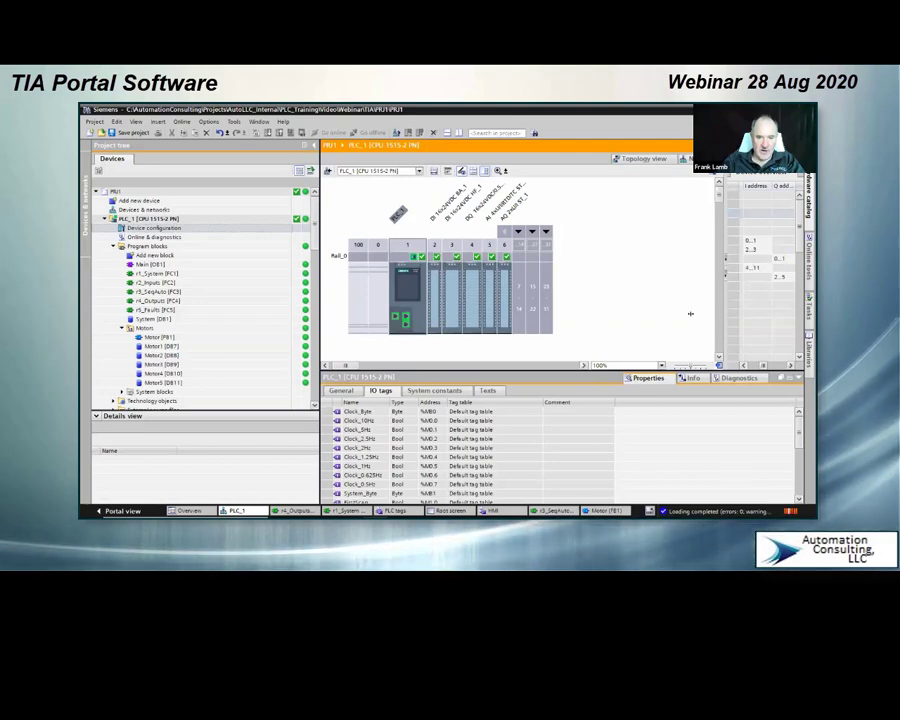
{"action": "left_click_drag", "start_coordinate": [690, 314], "coordinate": [668, 315]}
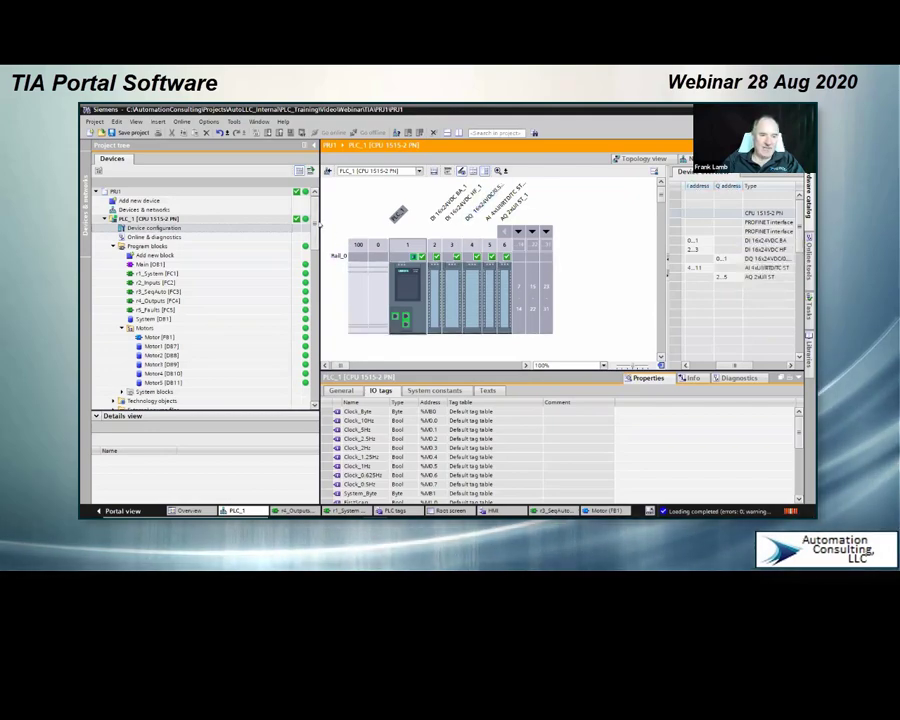
Step: Open the Main [OB1] block of PLC_1 and examine the function calls in Networks 1 to 5
{"action": "left_click_drag", "start_coordinate": [316, 226], "coordinate": [315, 239]}
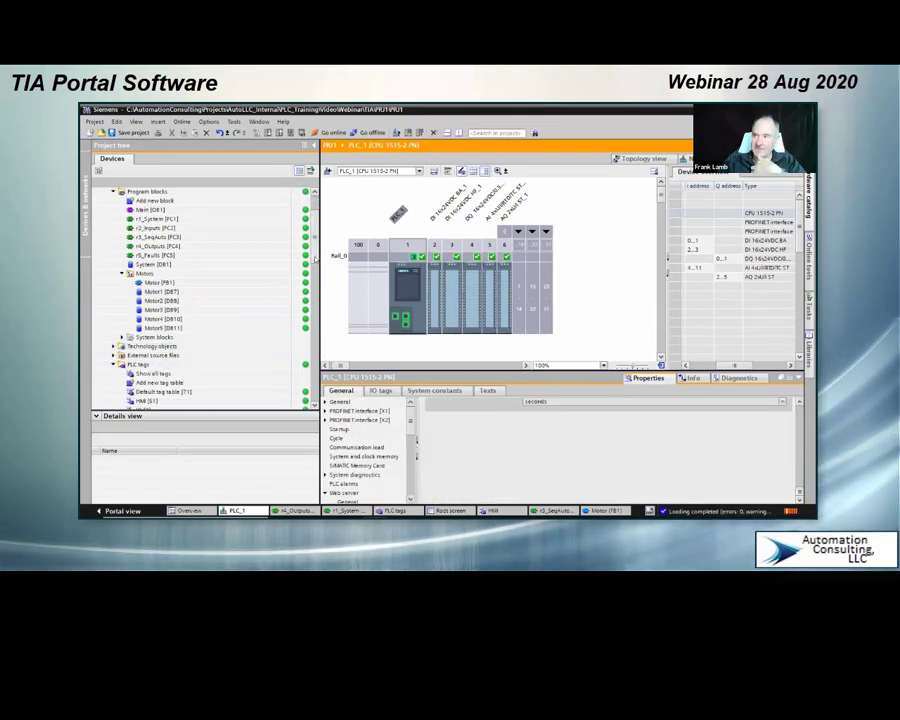
{"action": "scroll", "coordinate": [310, 270], "scroll_direction": "up", "scroll_amount": 2}
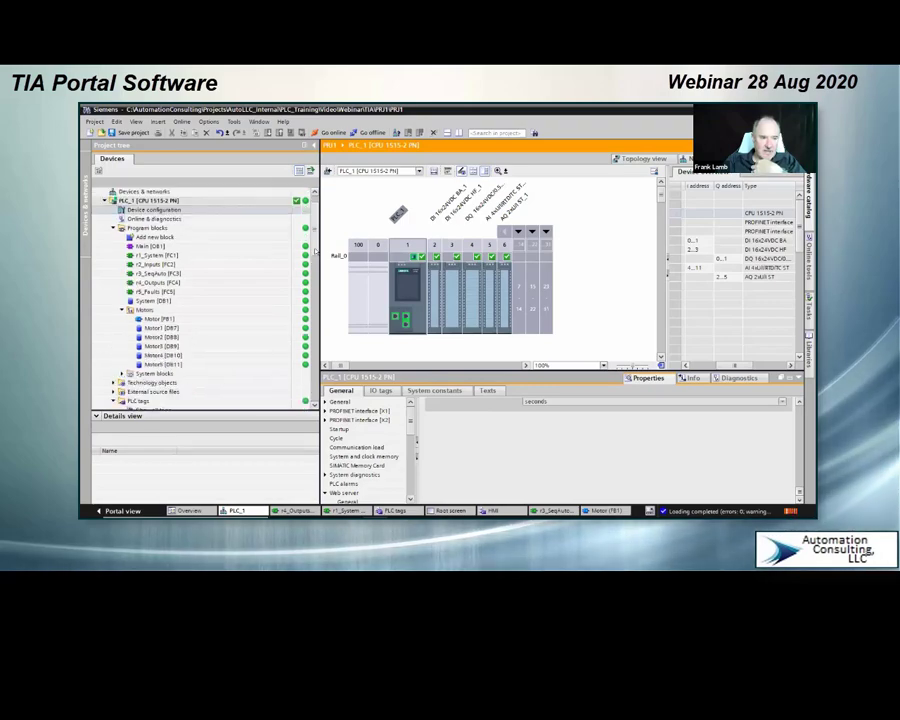
{"action": "left_click", "coordinate": [145, 246]}
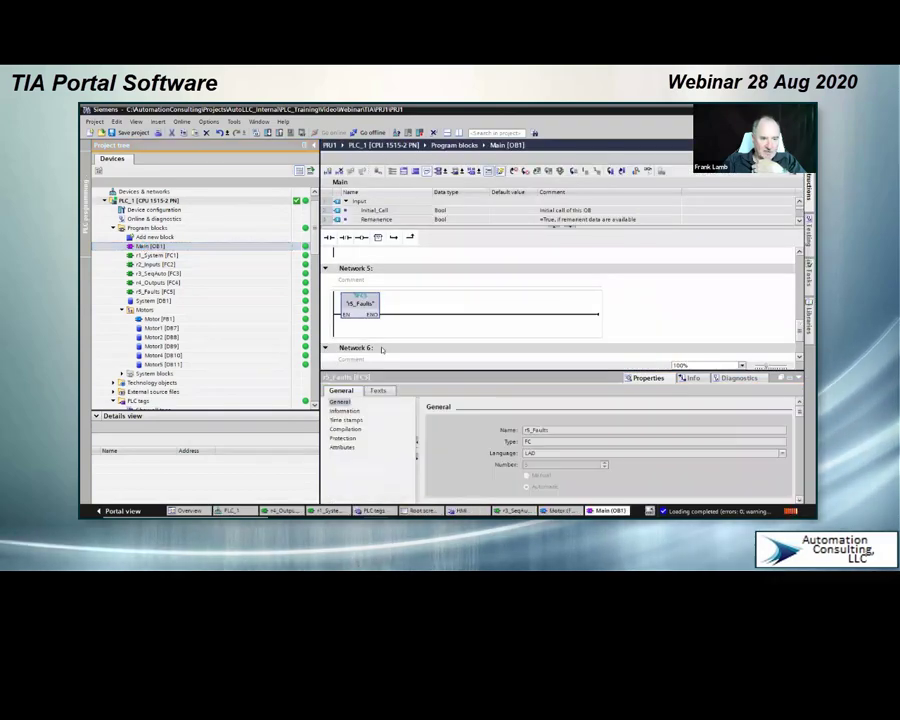
{"action": "scroll", "coordinate": [395, 334], "scroll_direction": "down", "scroll_amount": 2}
{"action": "scroll", "coordinate": [395, 334], "scroll_direction": "up", "scroll_amount": 3}
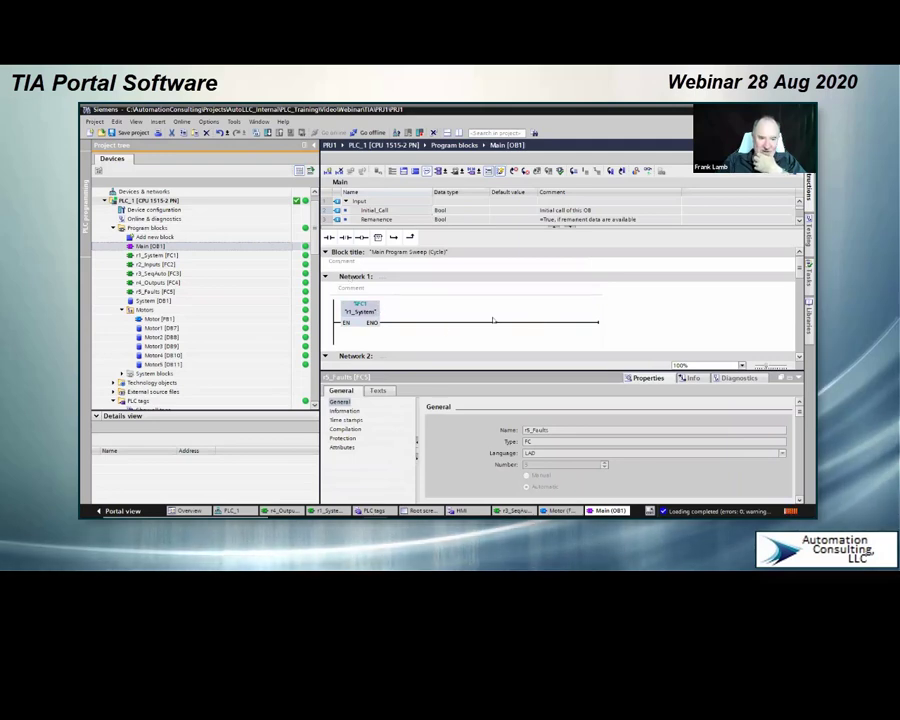
{"action": "scroll", "coordinate": [390, 319], "scroll_direction": "down", "scroll_amount": 4}
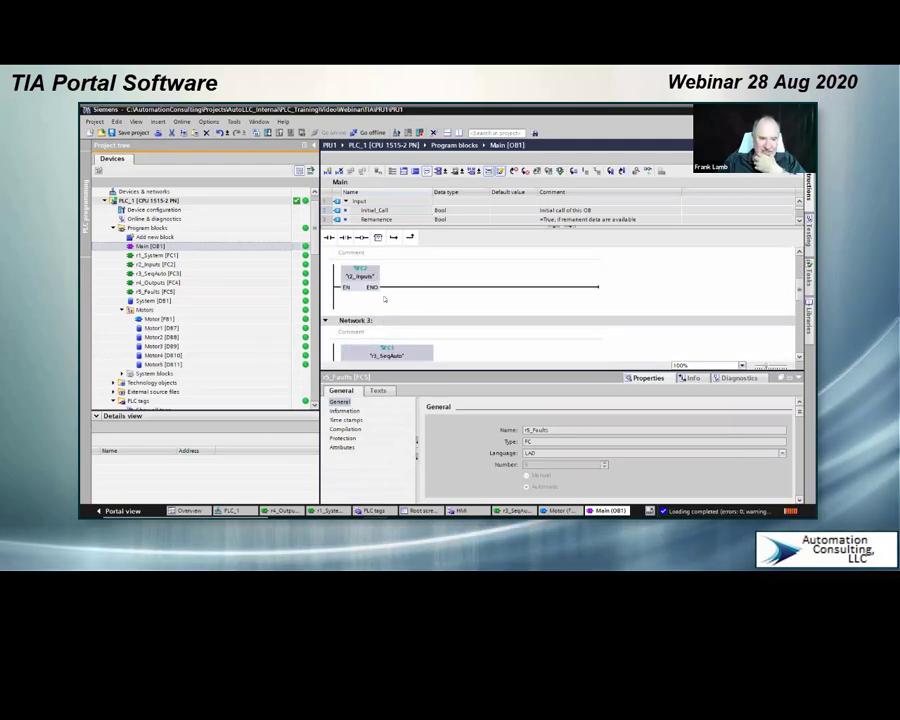
{"action": "scroll", "coordinate": [388, 277], "scroll_direction": "up", "scroll_amount": 1}
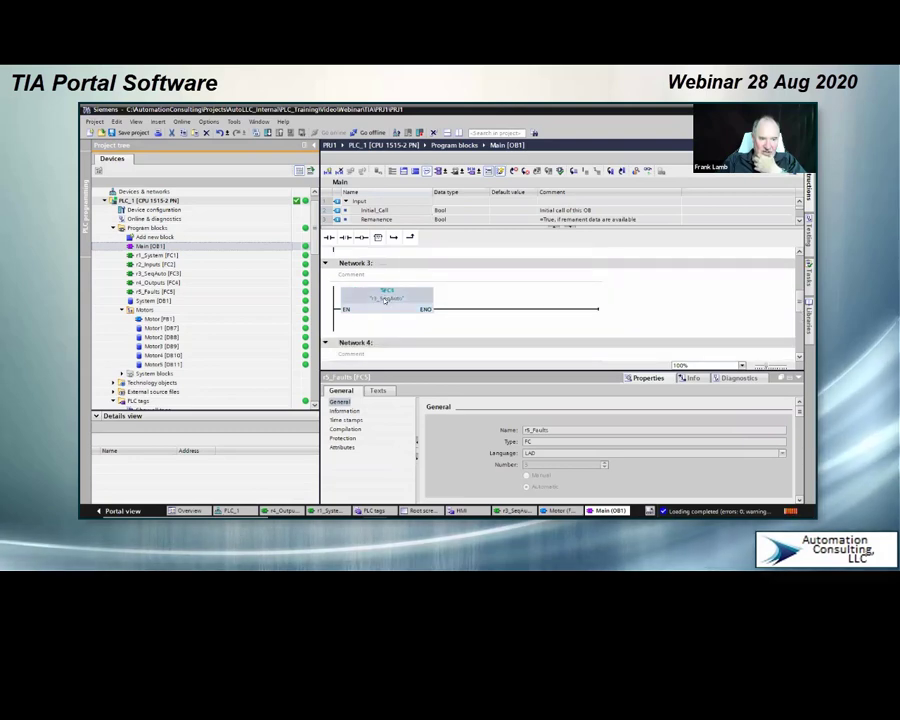
{"action": "scroll", "coordinate": [384, 303], "scroll_direction": "down", "scroll_amount": 1}
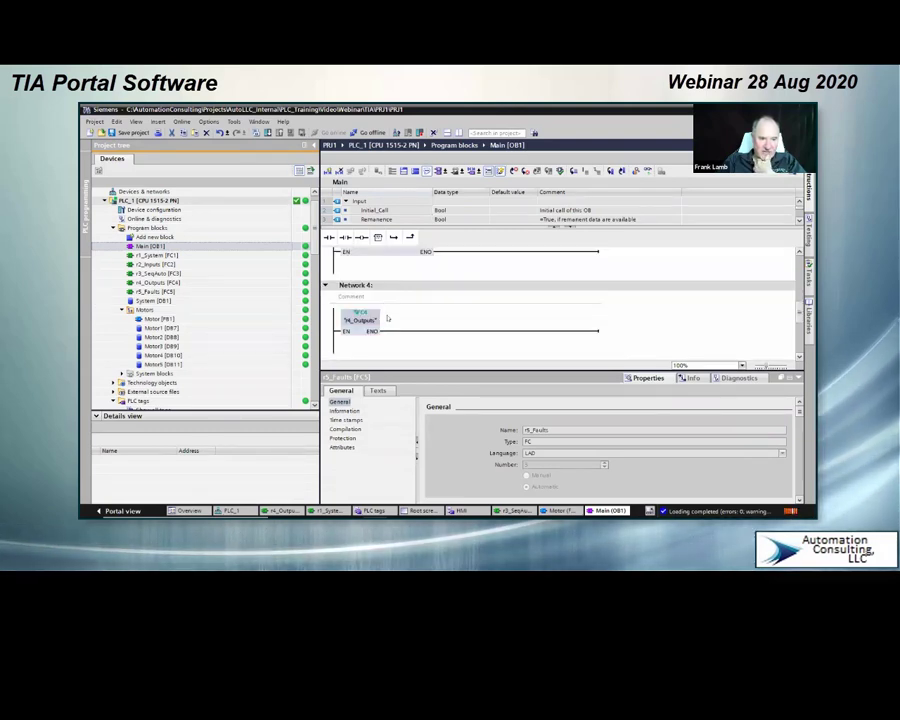